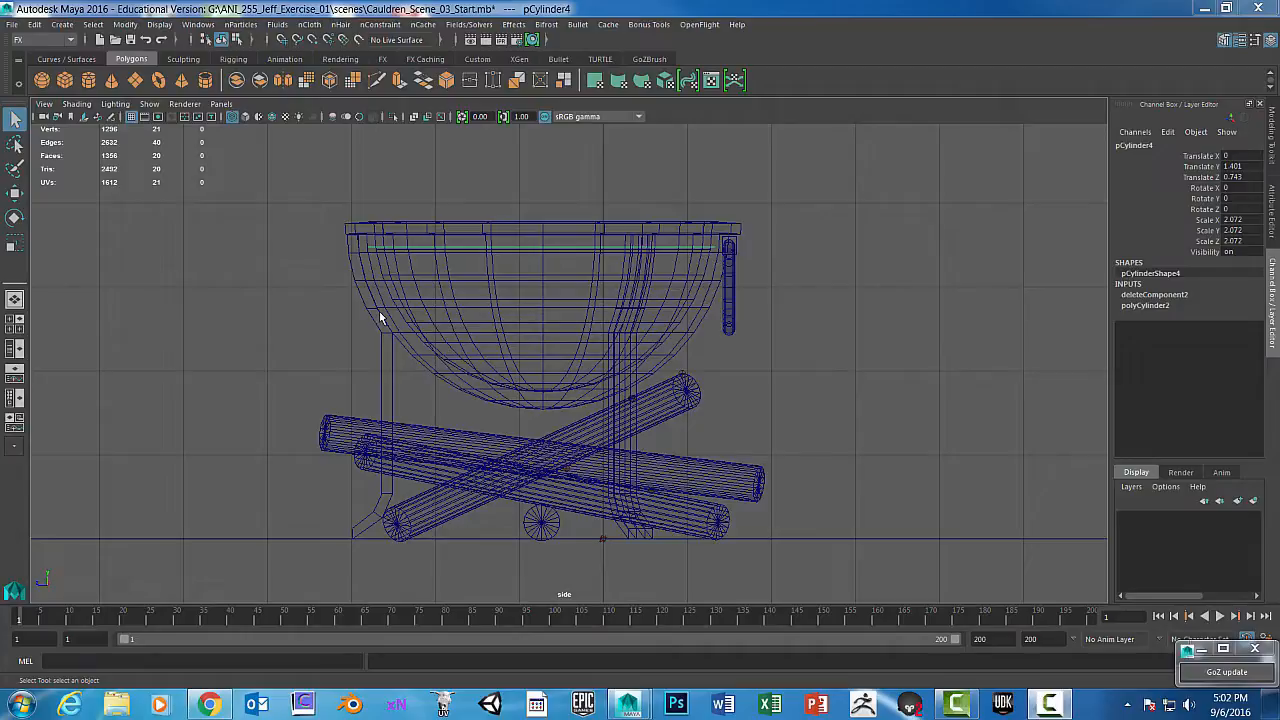
# With nothing selected, create a legacy particle emitter and activate the Move tool on it
pyautogui.click(550, 188)
pyautogui.press('space')
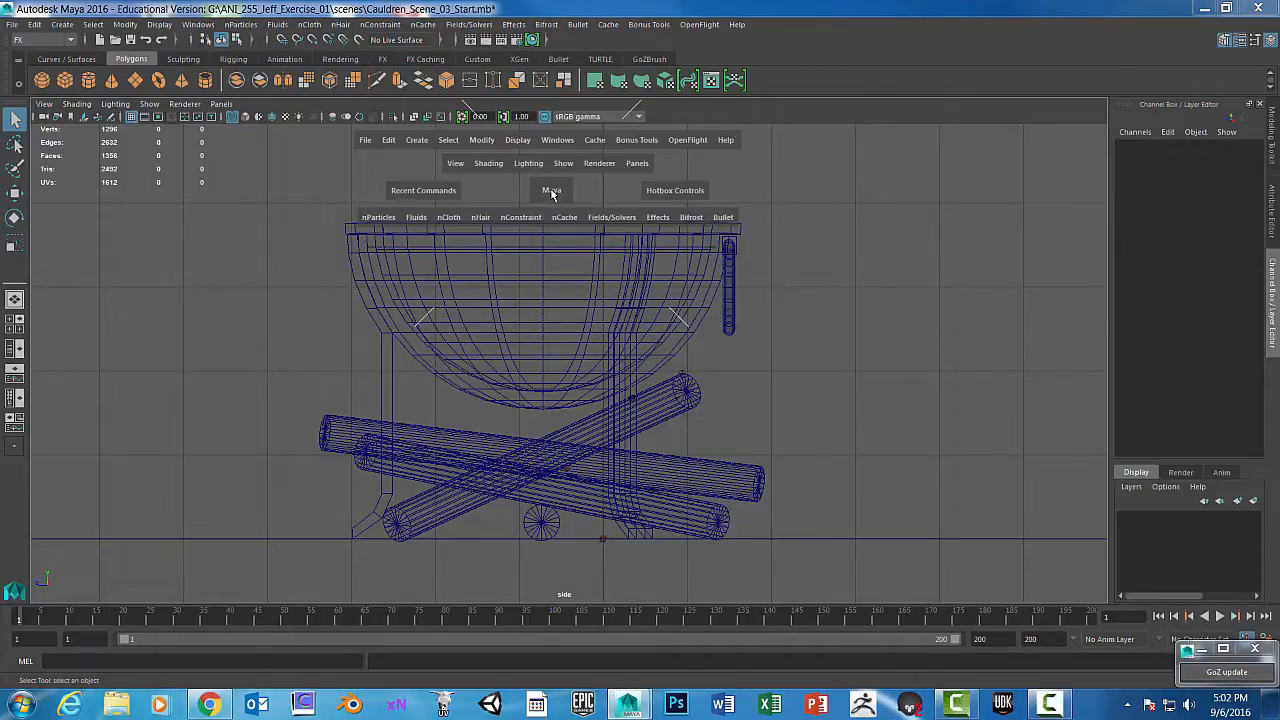
pyautogui.click(381, 219)
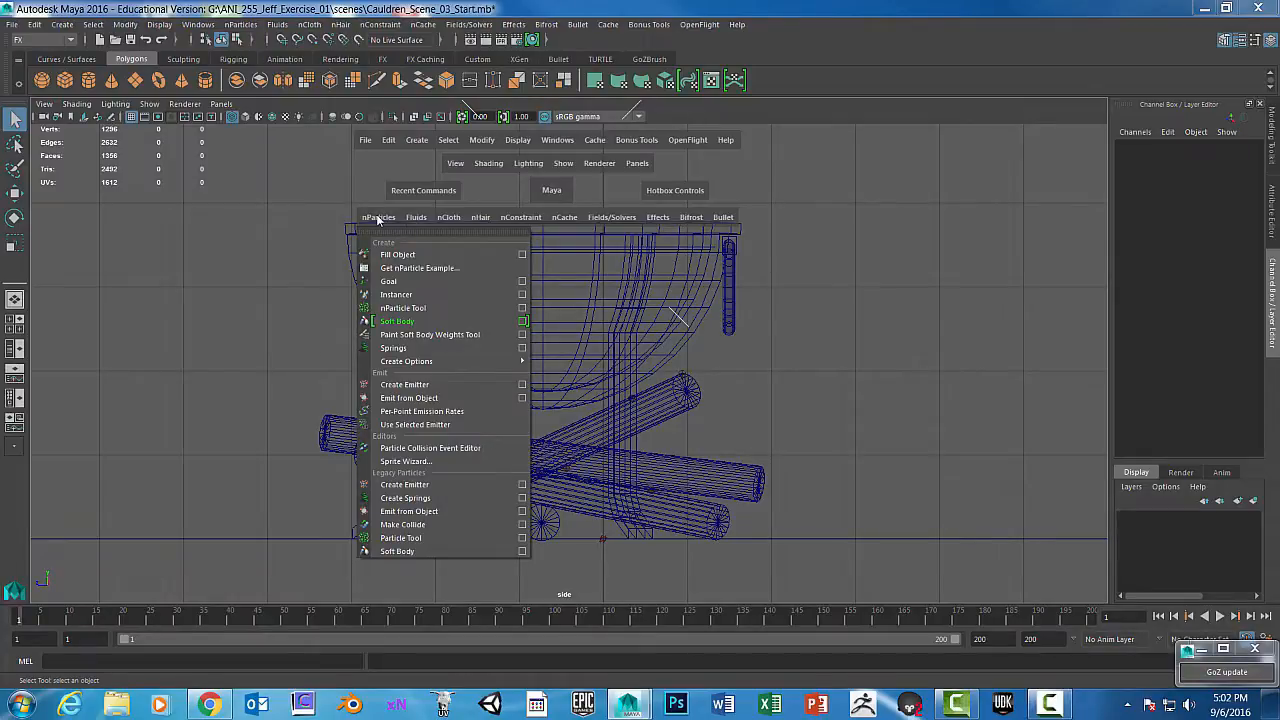
pyautogui.click(485, 485)
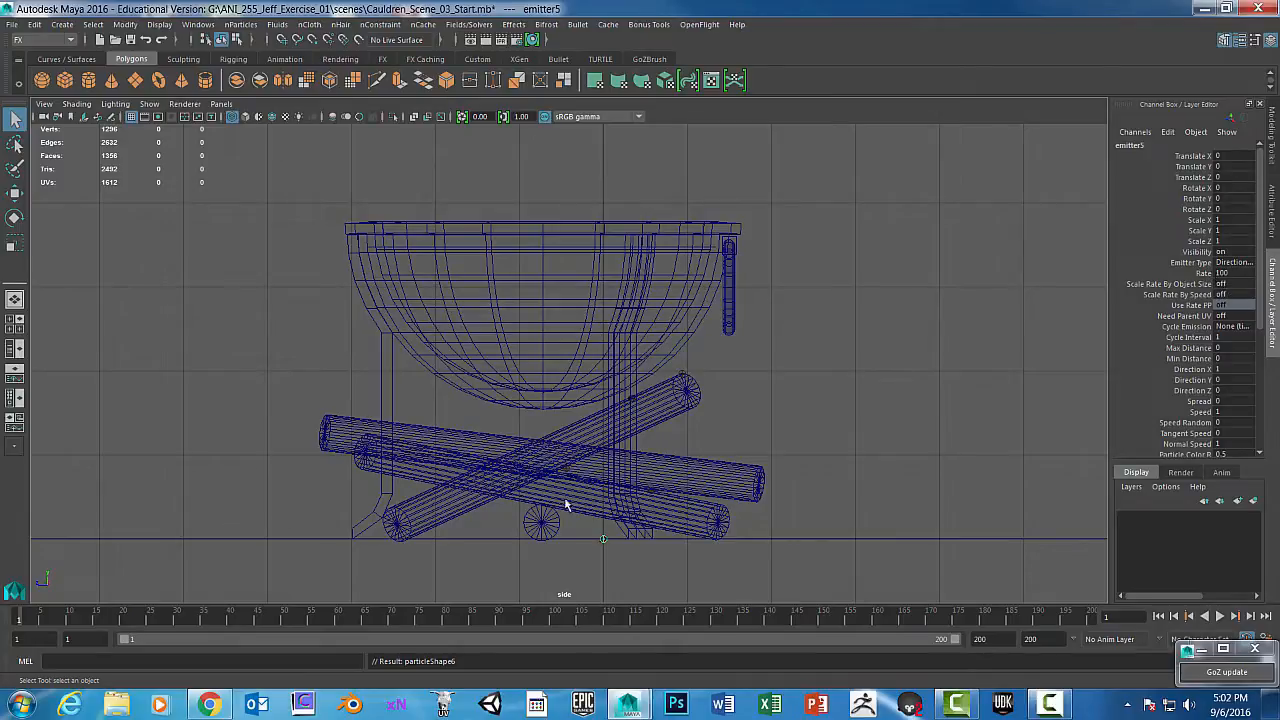
pyautogui.click(1229, 276)
pyautogui.write('ww')
pyautogui.click(16, 196)
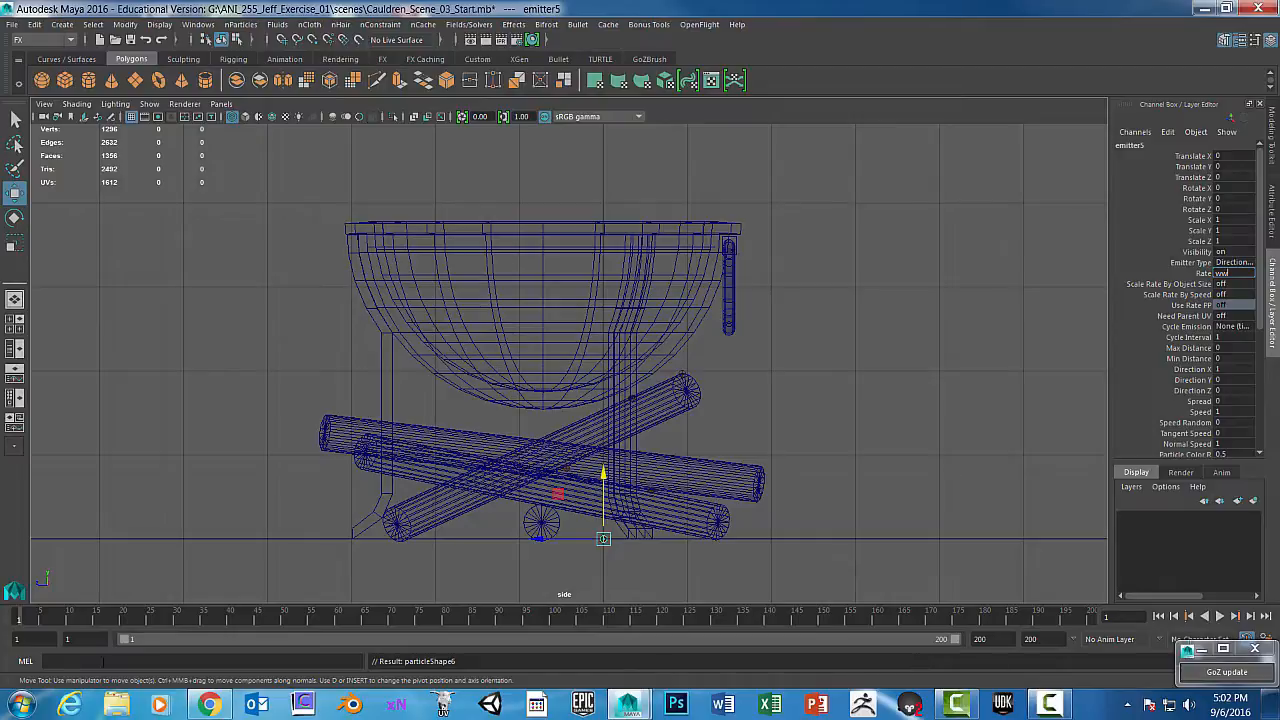
# Open the Outliner to locate the new emitter and its particle object, then minimize the Outliner
pyautogui.click(196, 25)
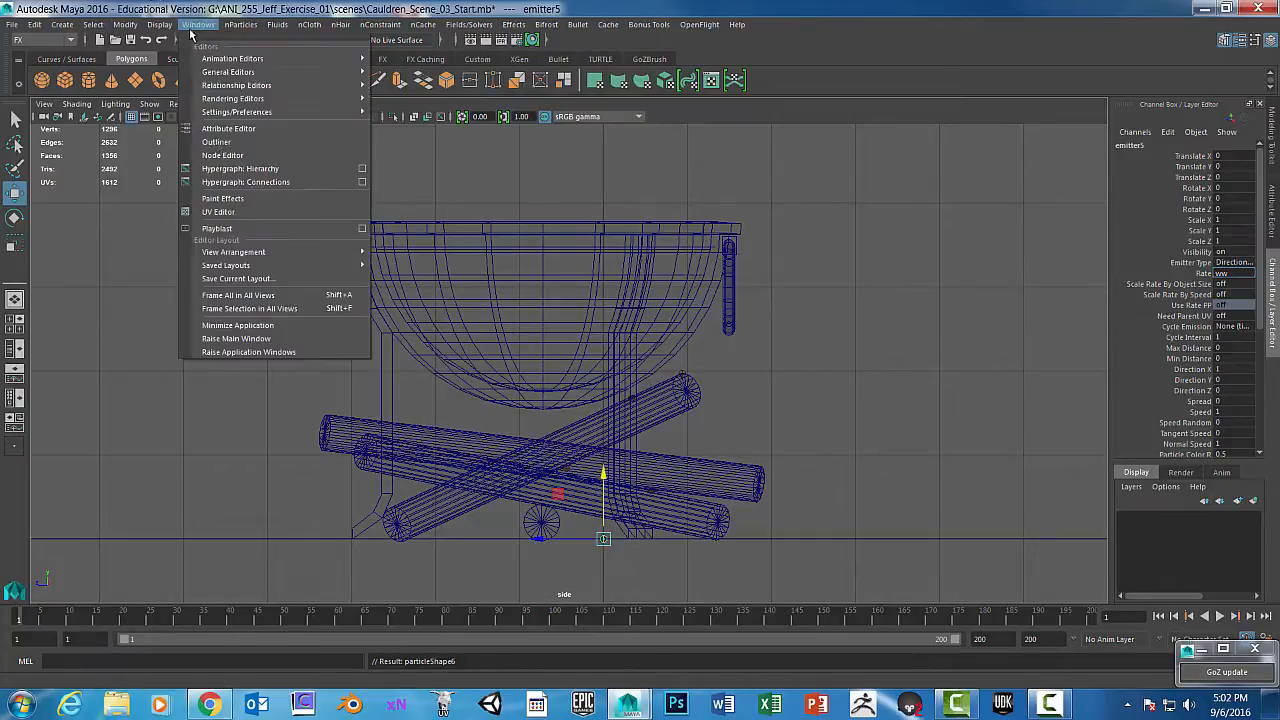
pyautogui.click(217, 142)
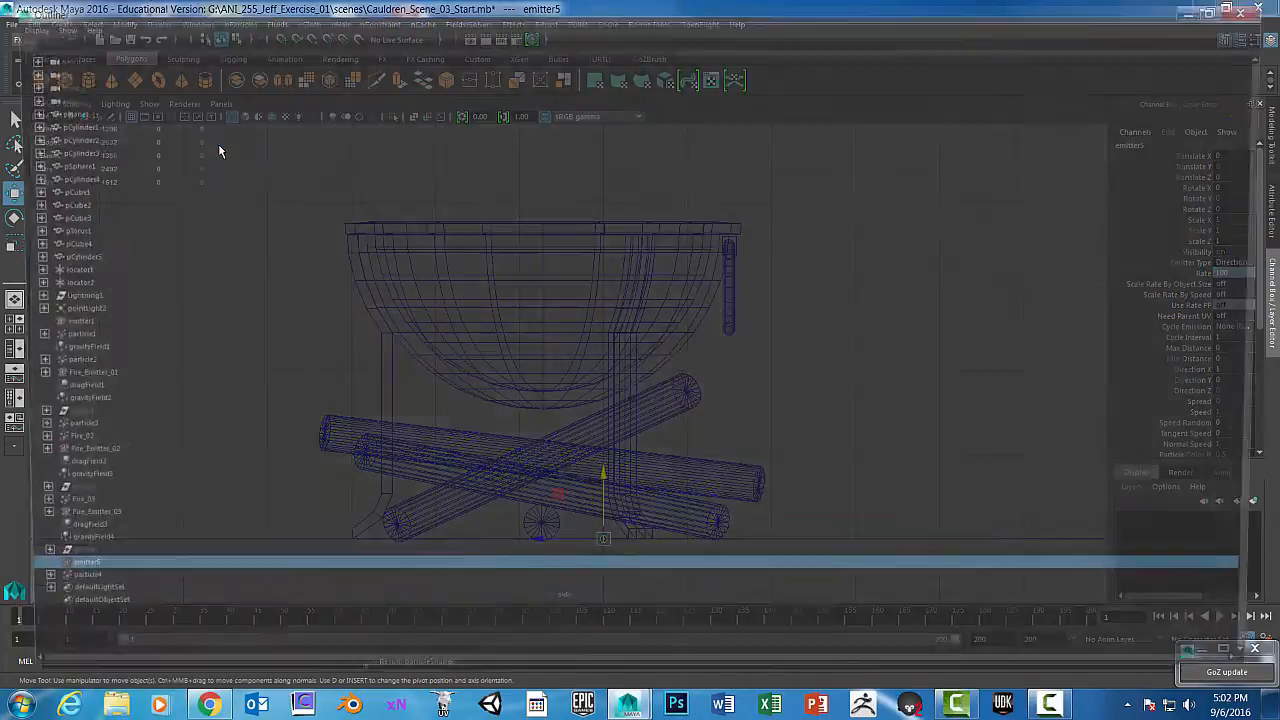
pyautogui.moveTo(305, 15); pyautogui.dragTo(585, 27)
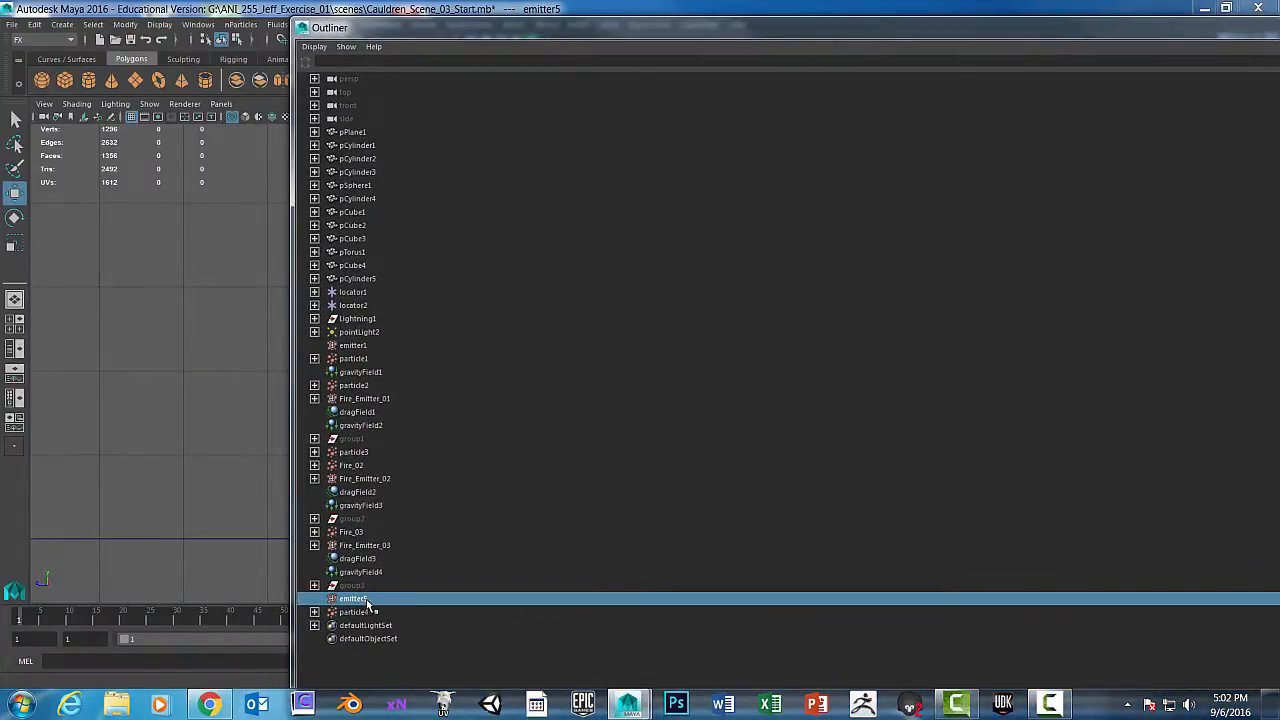
pyautogui.doubleClick(635, 8)
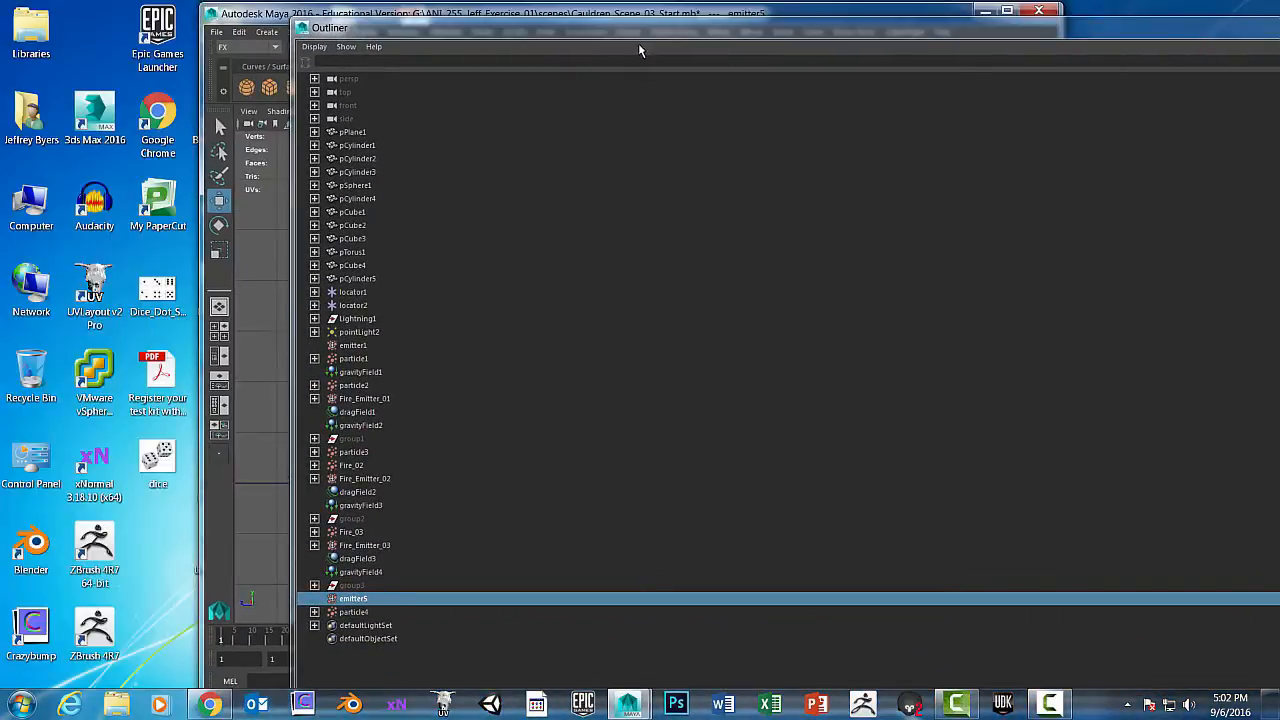
pyautogui.doubleClick(676, 10)
pyautogui.moveTo(806, 41); pyautogui.dragTo(647, 32)
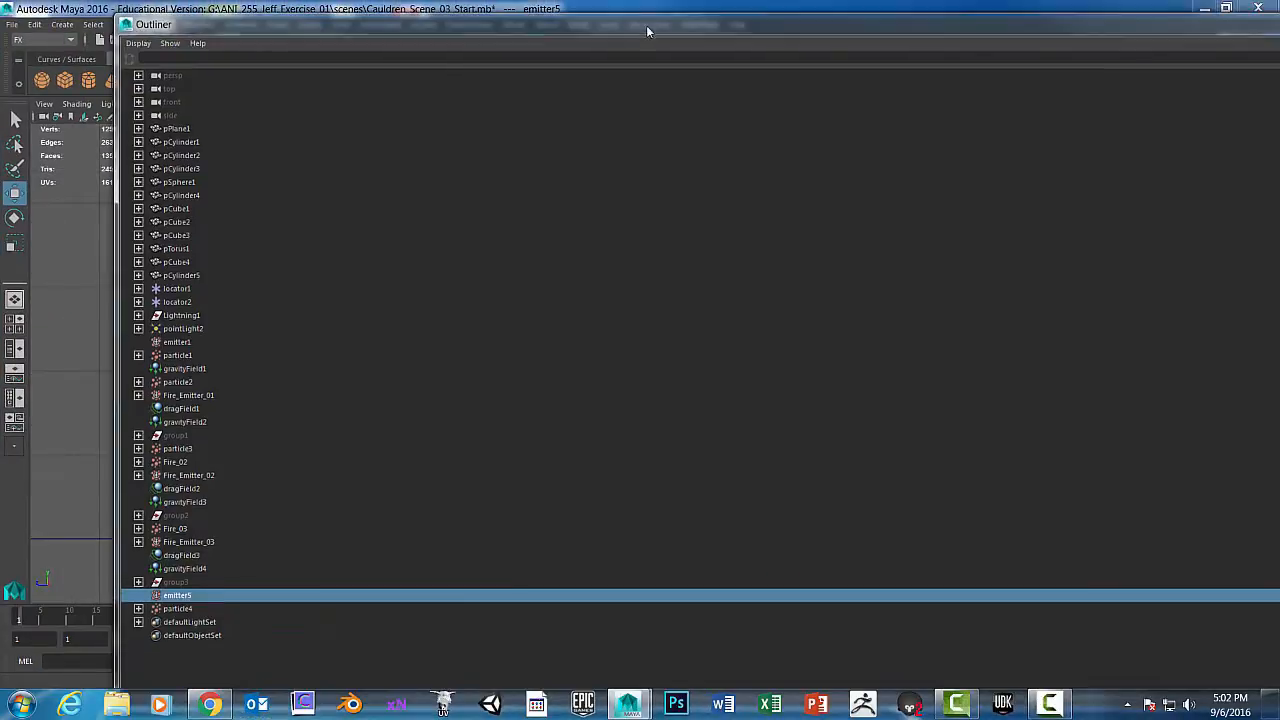
pyautogui.moveTo(1177, 32); pyautogui.dragTo(869, 39)
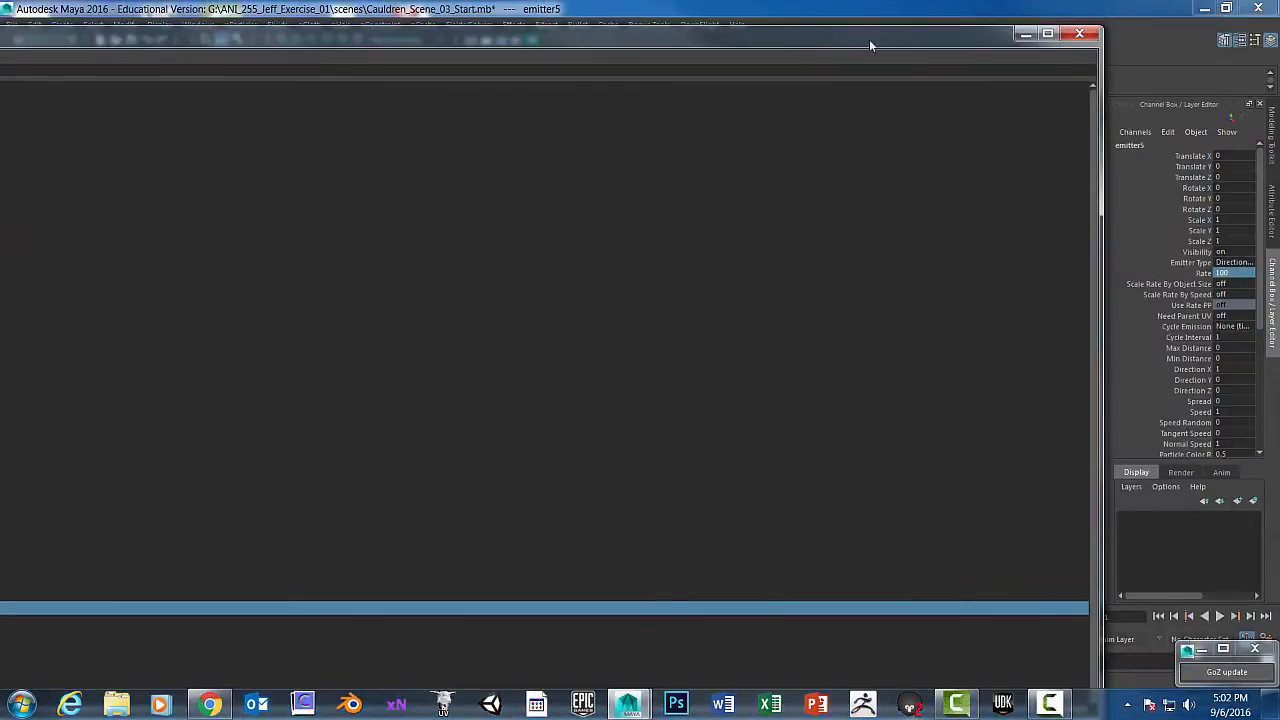
pyautogui.click(1027, 40)
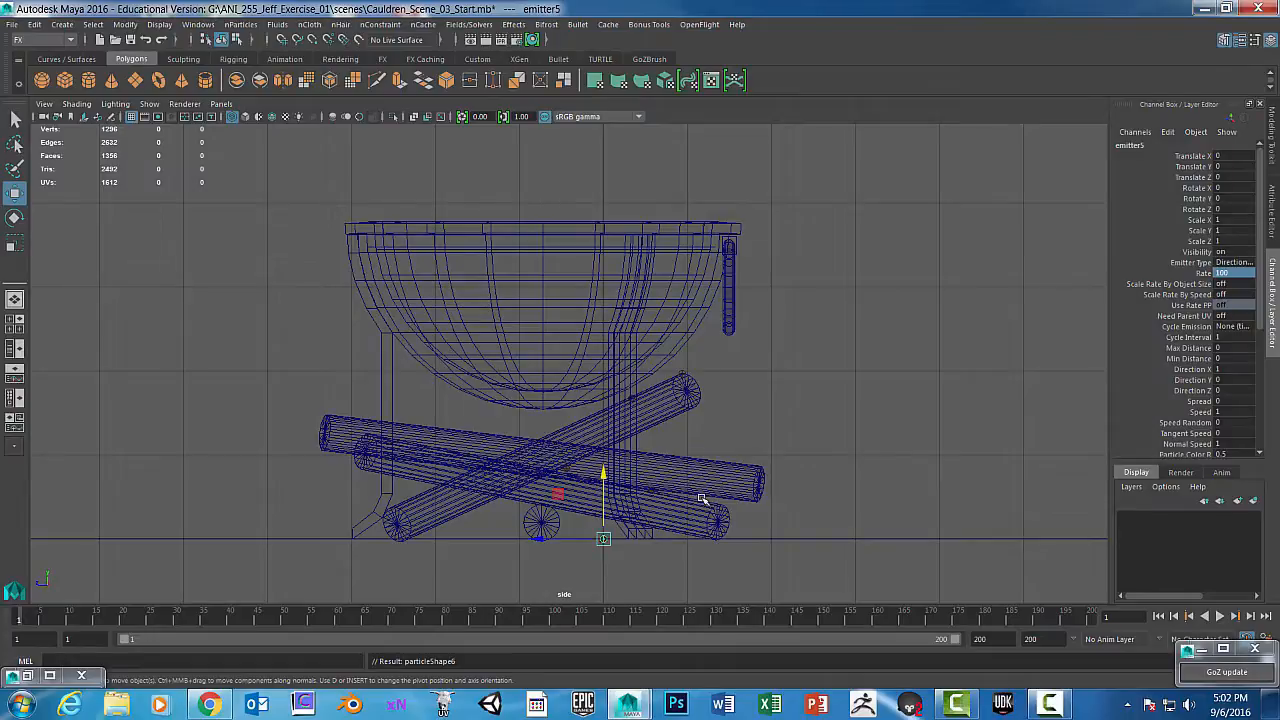
# Move the emitter into the lower part of the cauldron, at about Translate Y 1.81 and Translate Z 0.73
pyautogui.moveTo(604, 478); pyautogui.dragTo(574, 300)
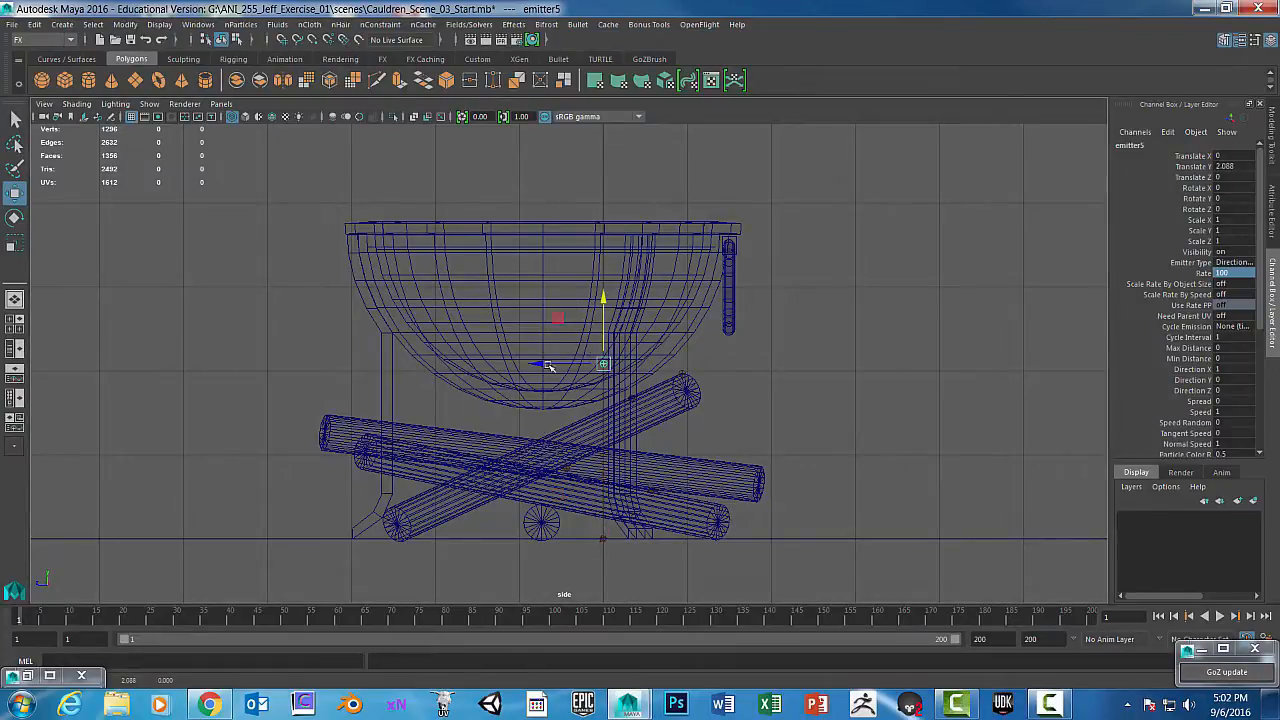
pyautogui.moveTo(538, 367); pyautogui.dragTo(476, 366)
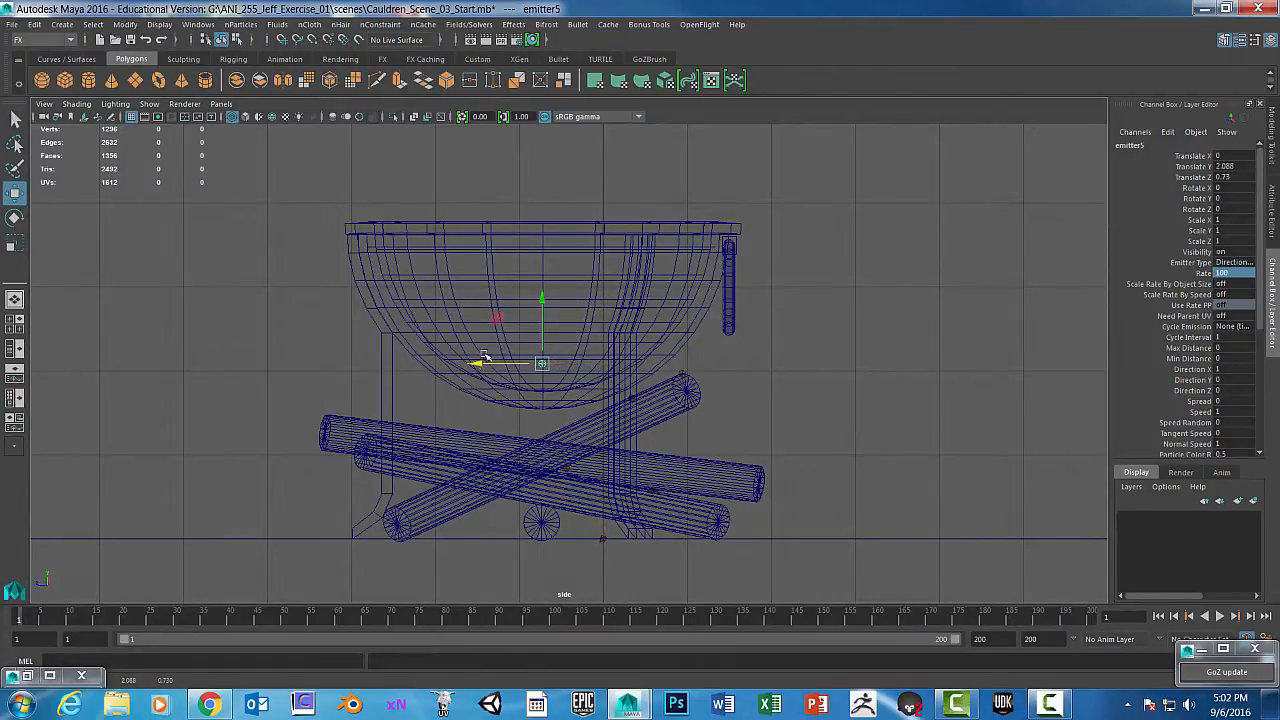
pyautogui.moveTo(543, 305); pyautogui.dragTo(543, 325)
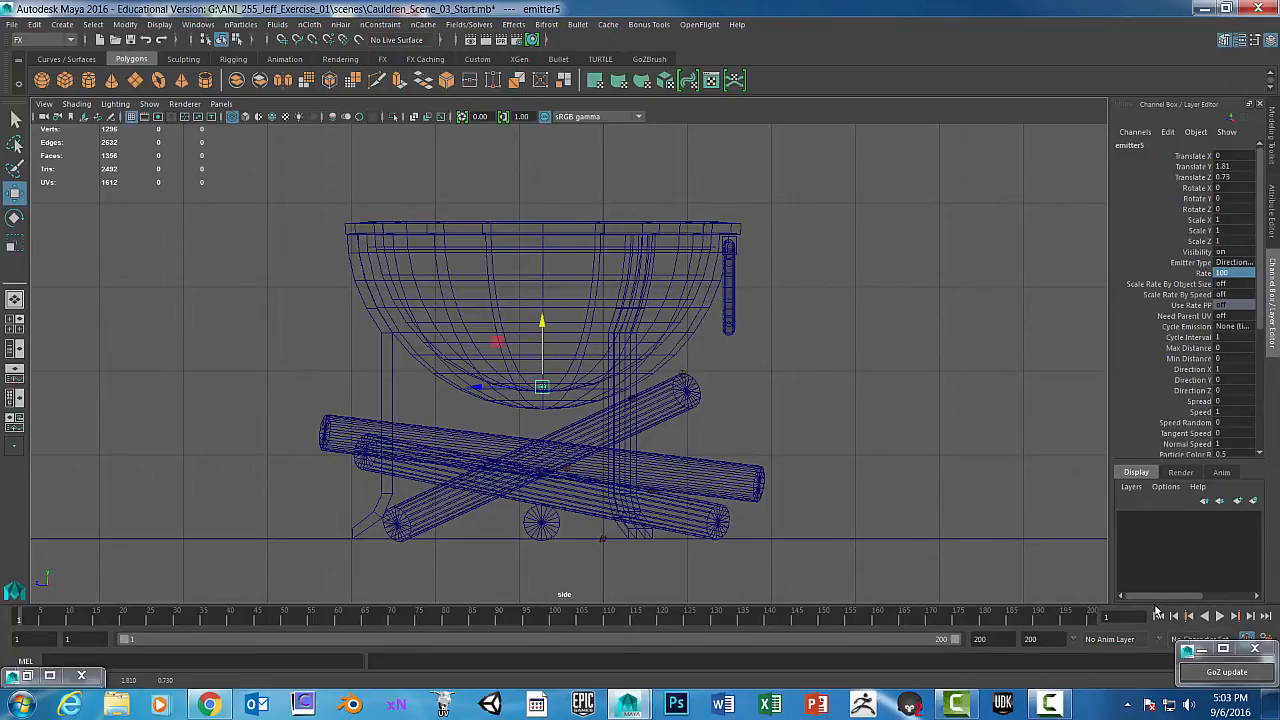
# Play the particle simulation, stop it, and inspect the emission around the cauldron in the perspective view
pyautogui.click(1229, 617)
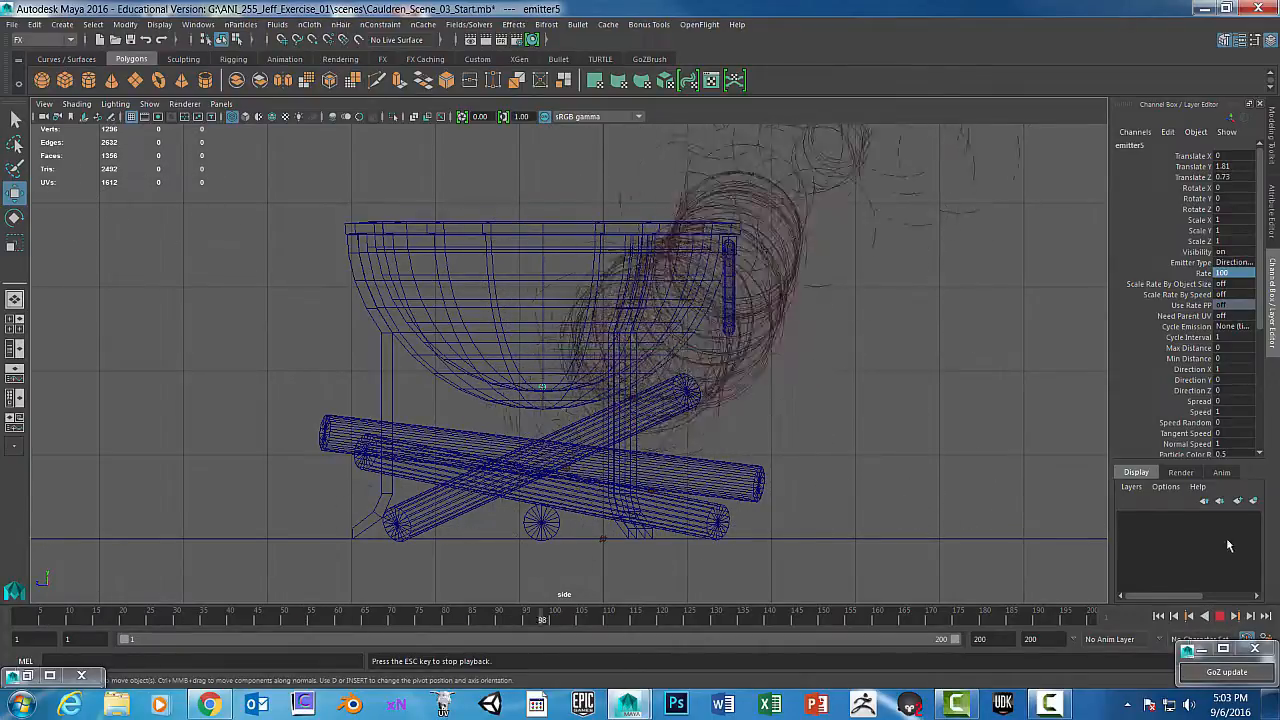
pyautogui.press('Escape')
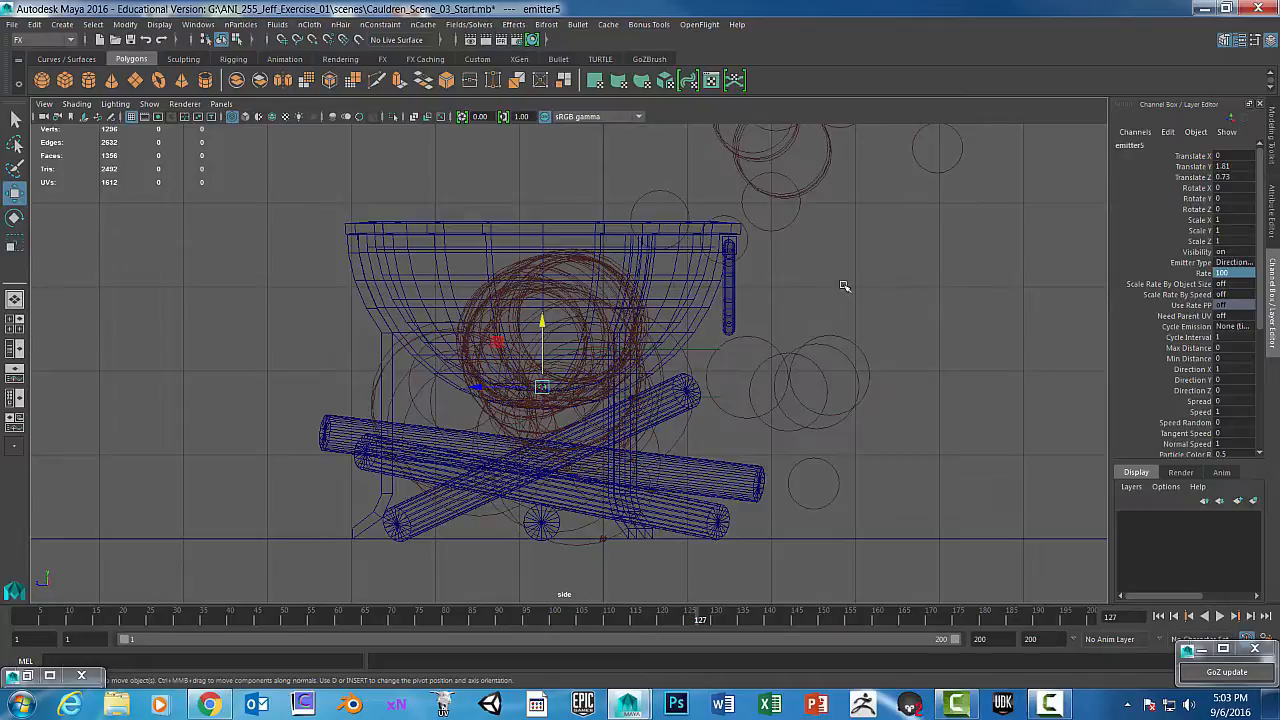
pyautogui.press('space')
pyautogui.press('space')
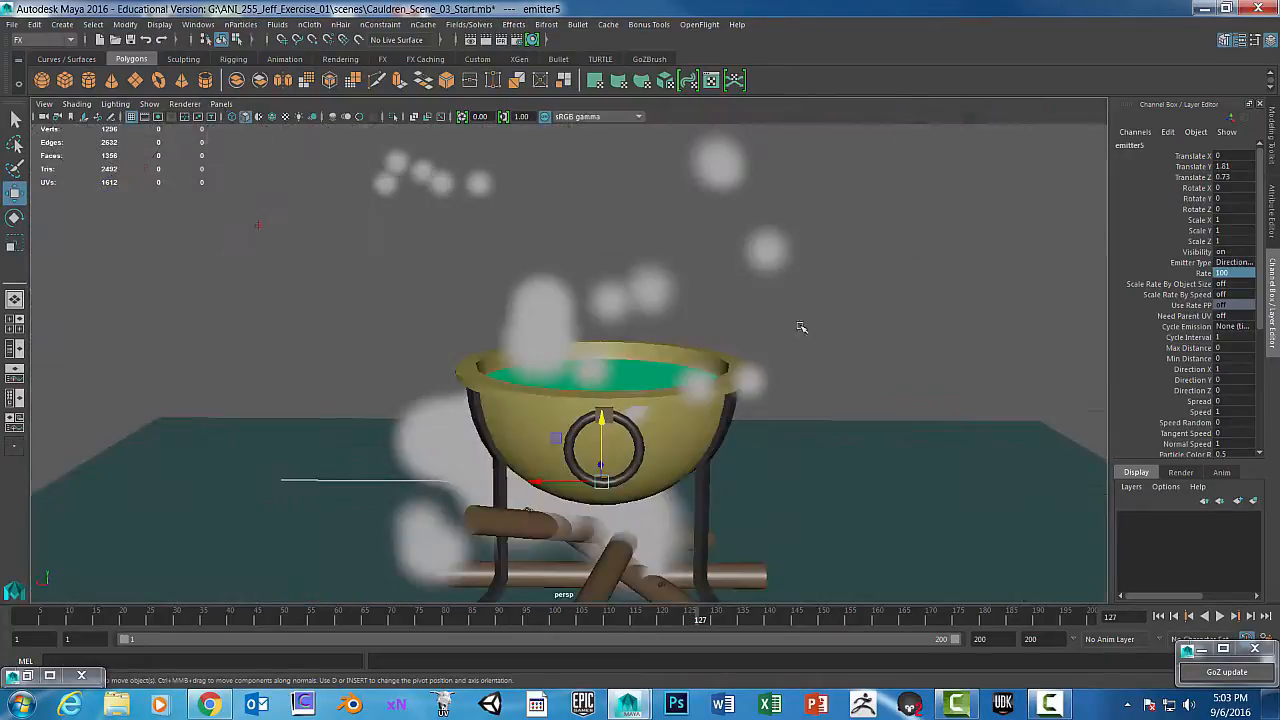
pyautogui.keyDown('alt'); pyautogui.moveTo(778, 326); pyautogui.dragTo(800, 335); pyautogui.keyUp('alt')
pyautogui.scroll(3, 812, 327)
pyautogui.keyDown('alt'); pyautogui.moveTo(812, 327); pyautogui.dragTo(774, 212, button='middle'); pyautogui.keyUp('alt')
pyautogui.keyDown('alt'); pyautogui.moveTo(774, 212); pyautogui.dragTo(806, 322, button='right'); pyautogui.keyUp('alt')
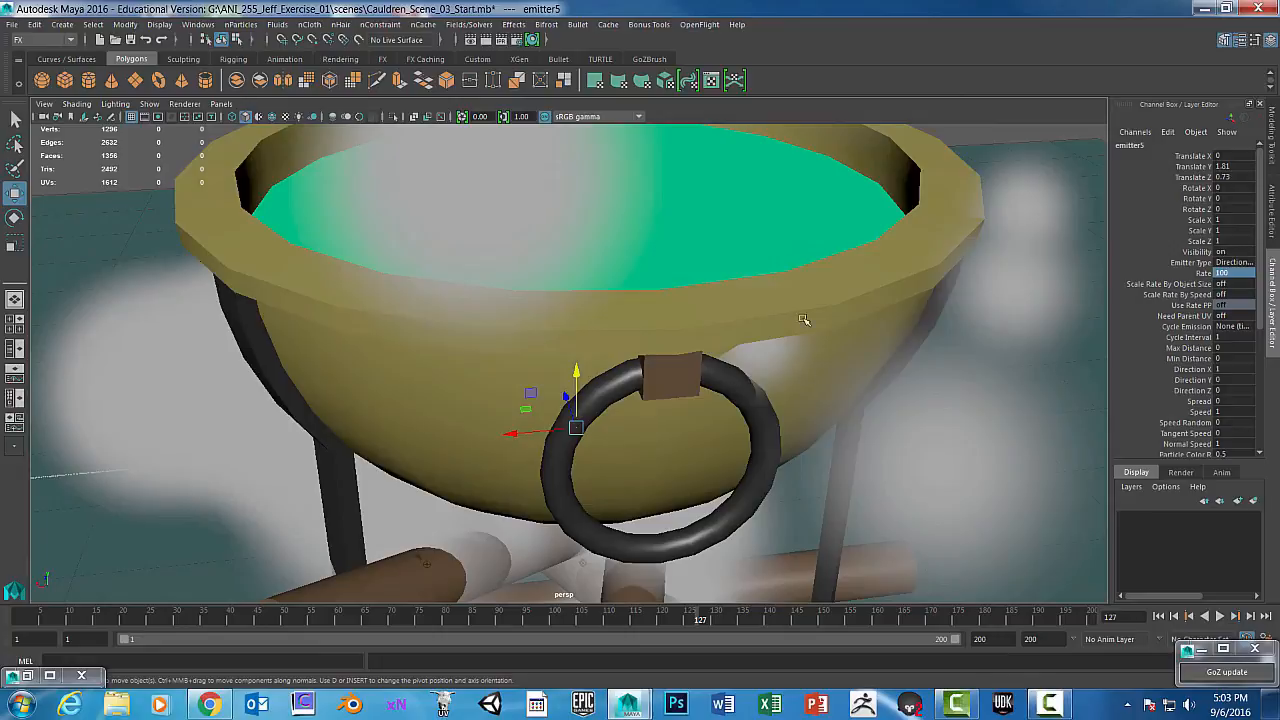
# Examine particle4, its shape node and emitter5 in the Outliner, leaving the emitter selected
pyautogui.click(50, 675)
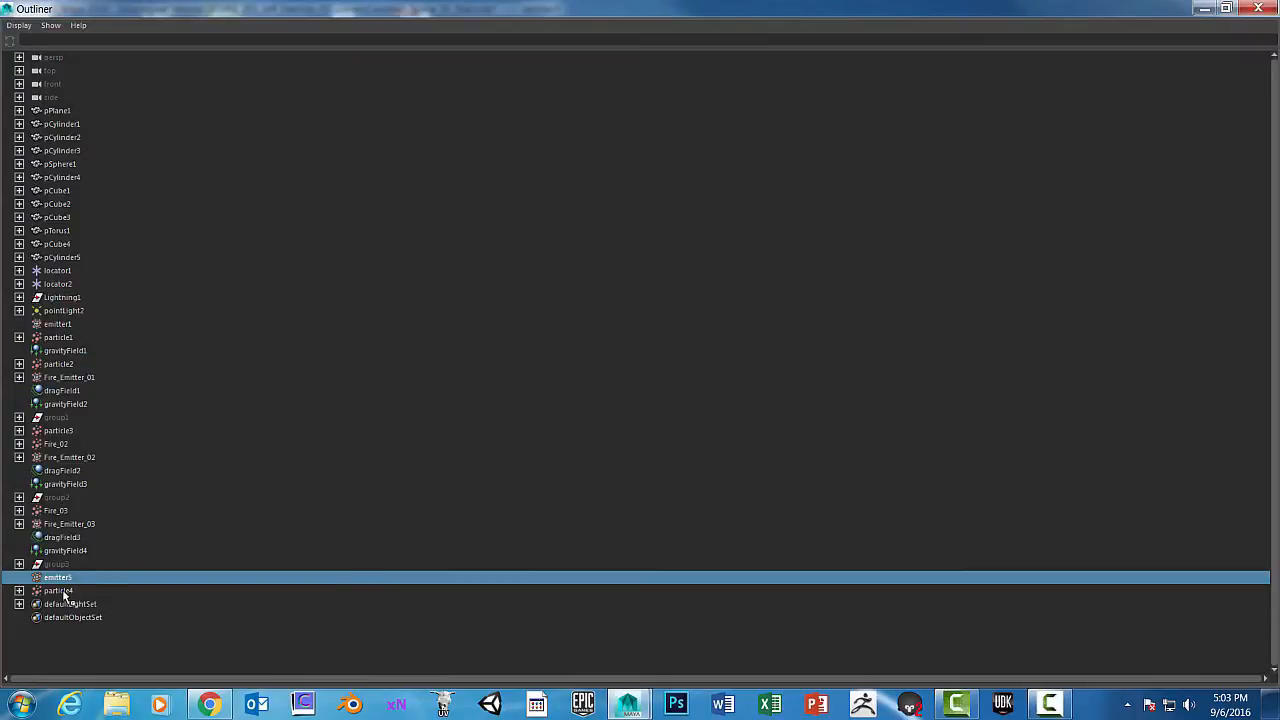
pyautogui.click(60, 591)
pyautogui.click(20, 591)
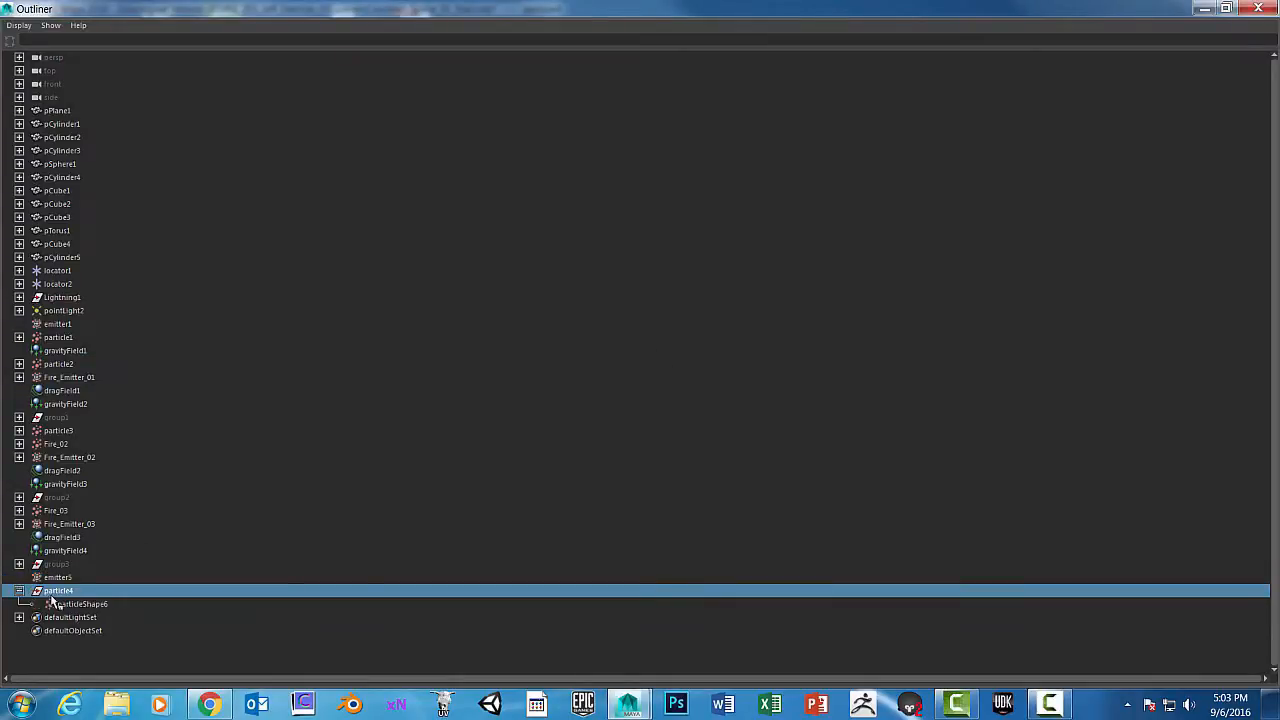
pyautogui.click(66, 605)
pyautogui.click(69, 578)
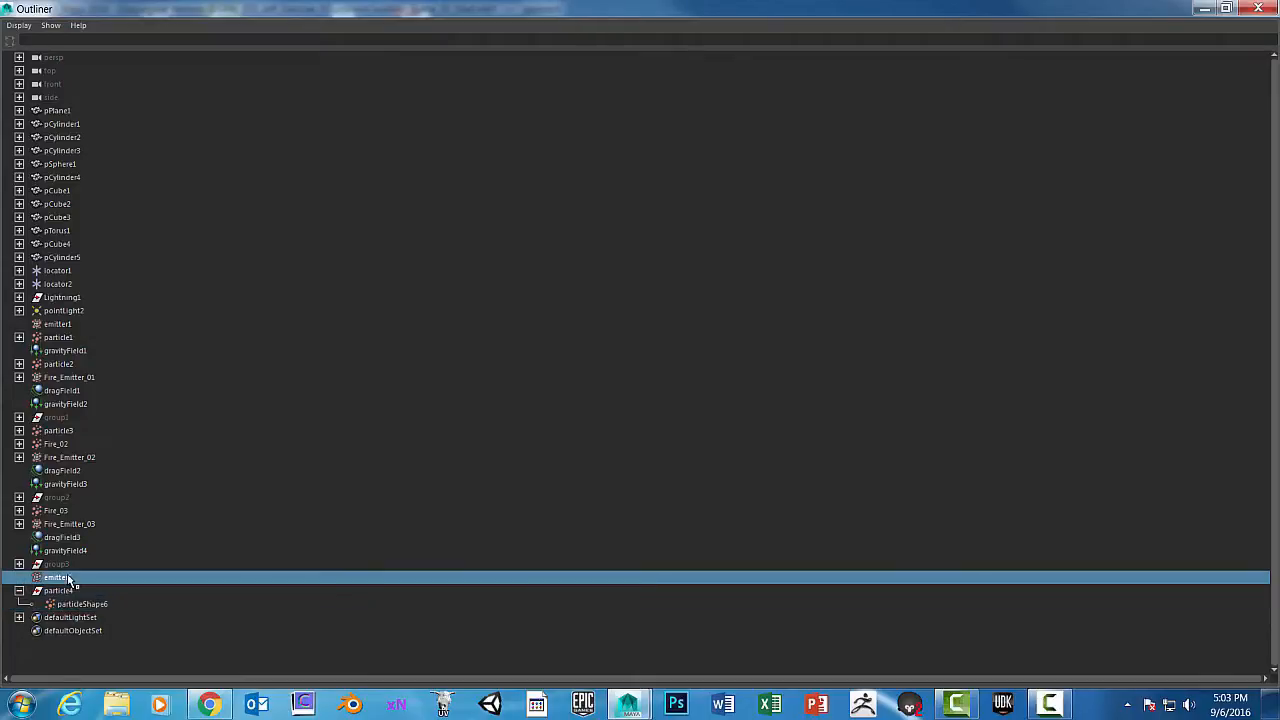
pyautogui.click(1204, 8)
# Play back the simulation in the side view to check how the particles are emitted
pyautogui.scroll(-6, 911, 430)
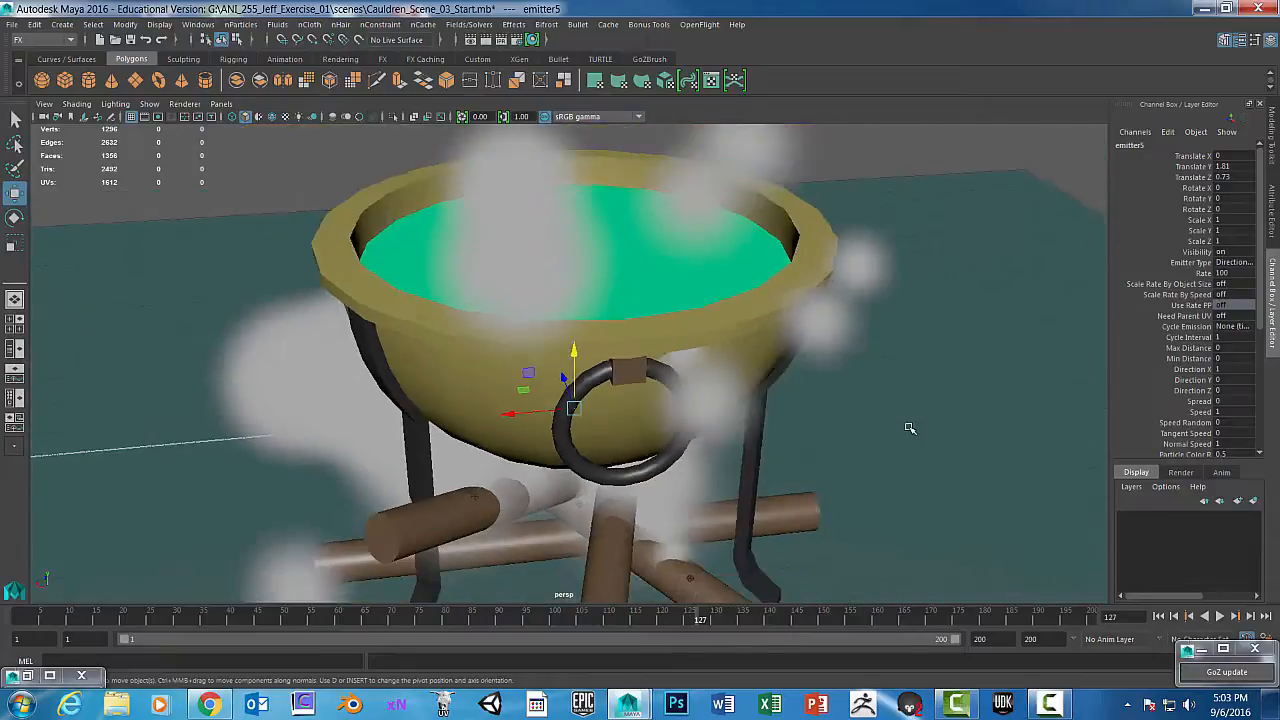
pyautogui.moveTo(880, 452)
pyautogui.keyDown('alt'); pyautogui.mouseDown()
pyautogui.moveTo(870, 470)
pyautogui.moveTo(857, 386)
pyautogui.moveTo(860, 444)
pyautogui.mouseUp(); pyautogui.keyUp('alt')
pyautogui.press('space')
pyautogui.press('space')
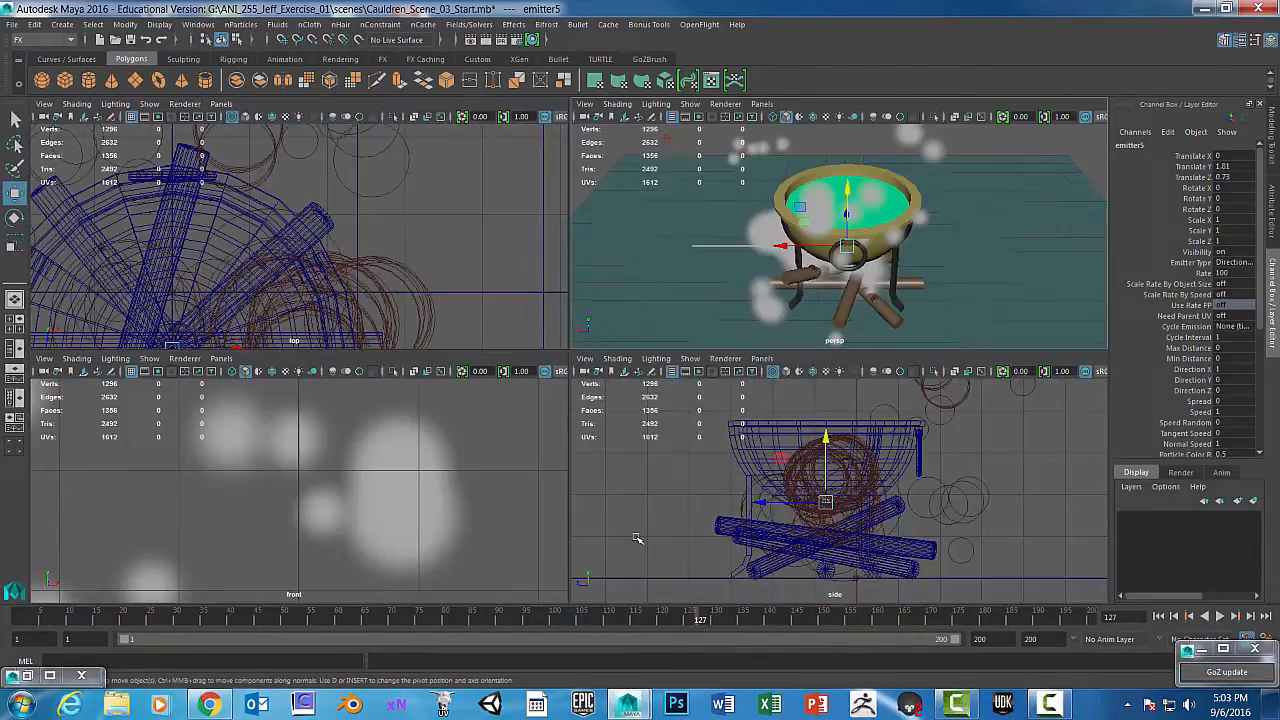
pyautogui.scroll(8, 828, 512)
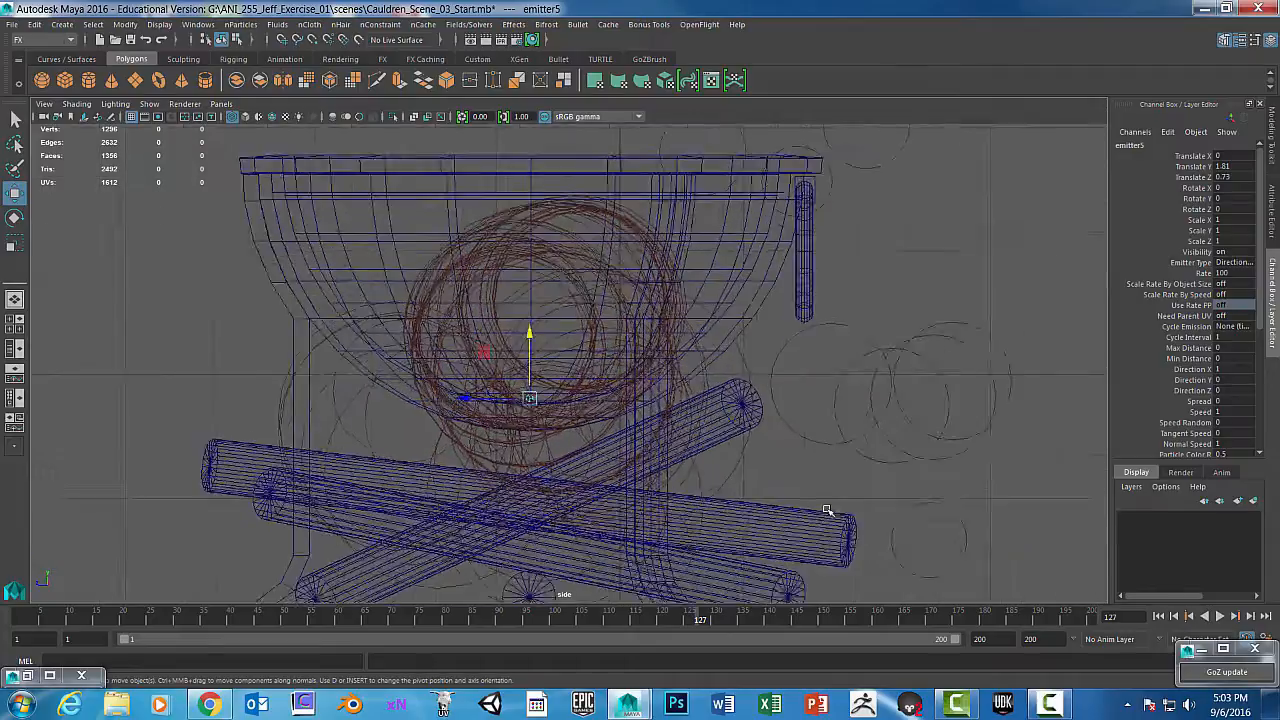
pyautogui.press('a')
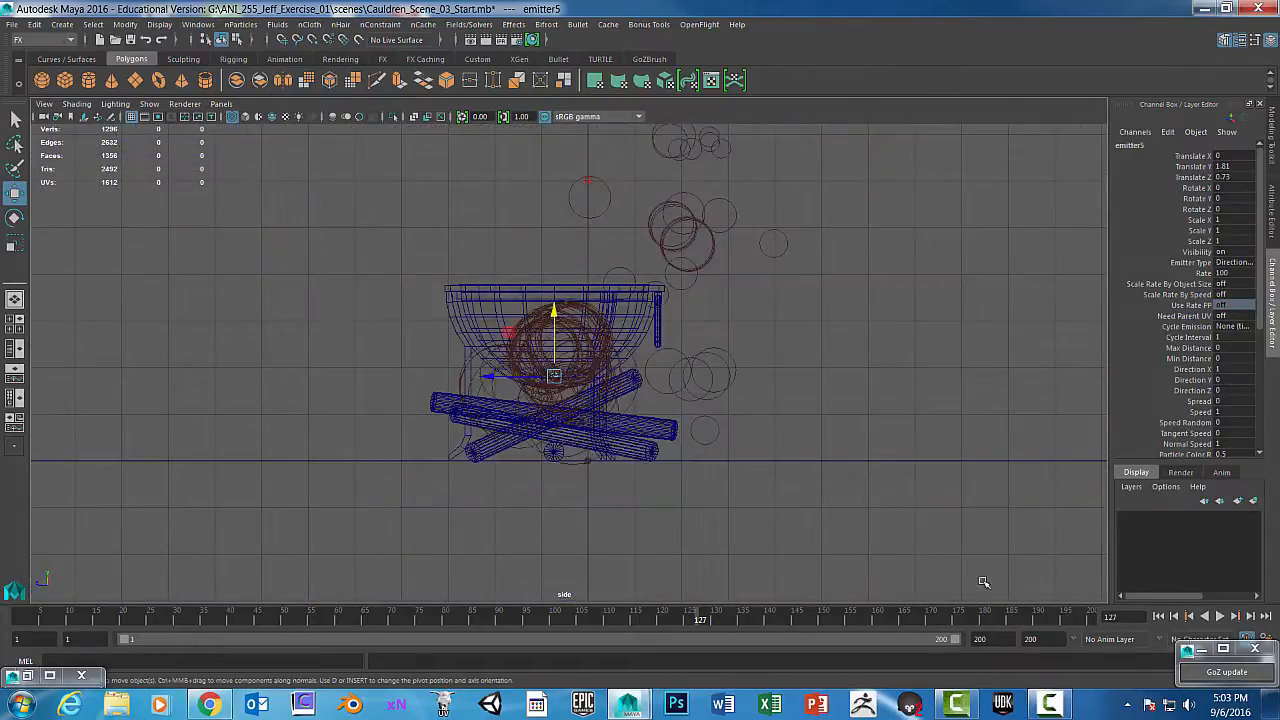
pyautogui.click(1219, 617)
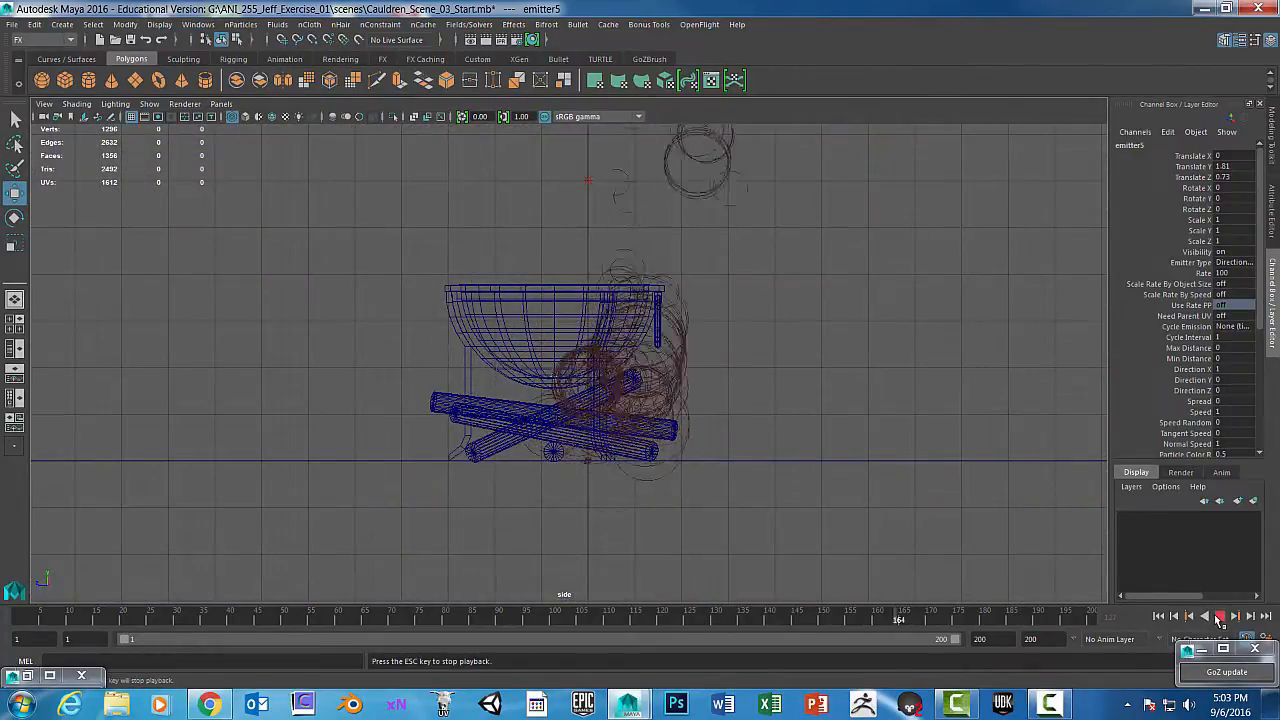
pyautogui.press('space')
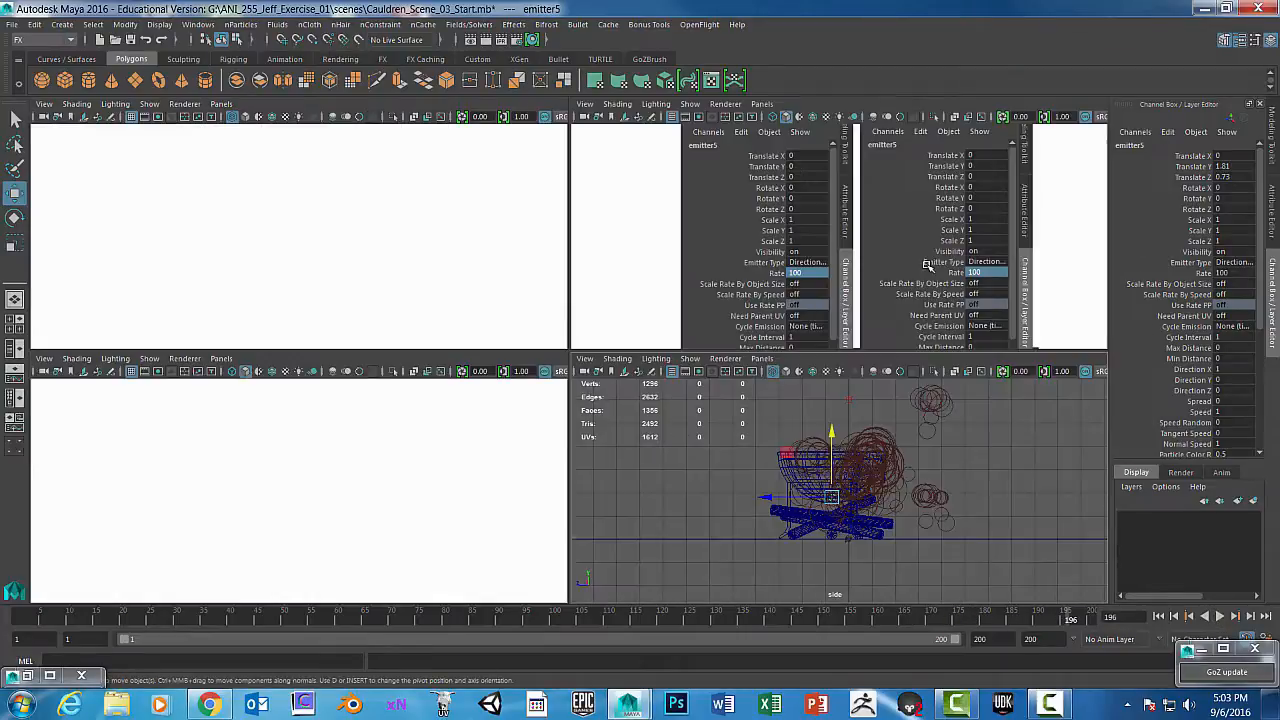
# Select the green liquid surface in the perspective view and freeze its transformations
pyautogui.press('space')
pyautogui.keyDown('alt'); pyautogui.moveTo(785, 348); pyautogui.dragTo(766, 366); pyautogui.keyUp('alt')
pyautogui.click(640, 289)
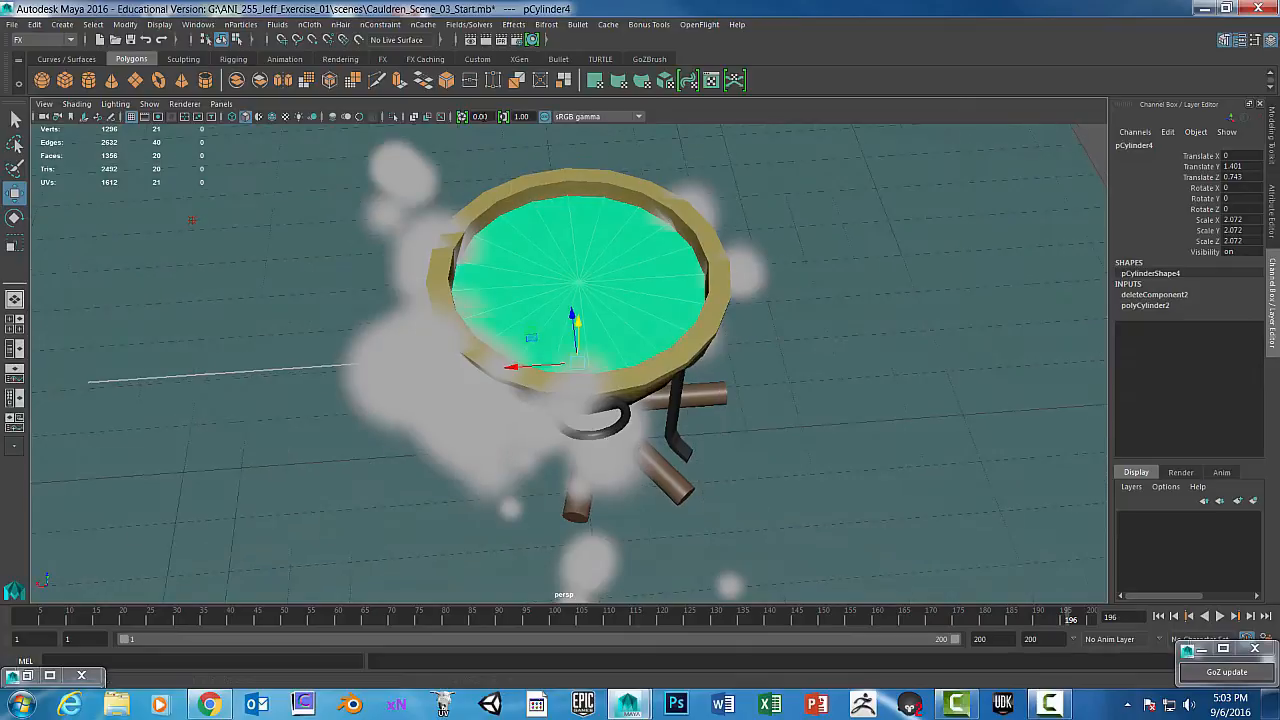
pyautogui.click(125, 24)
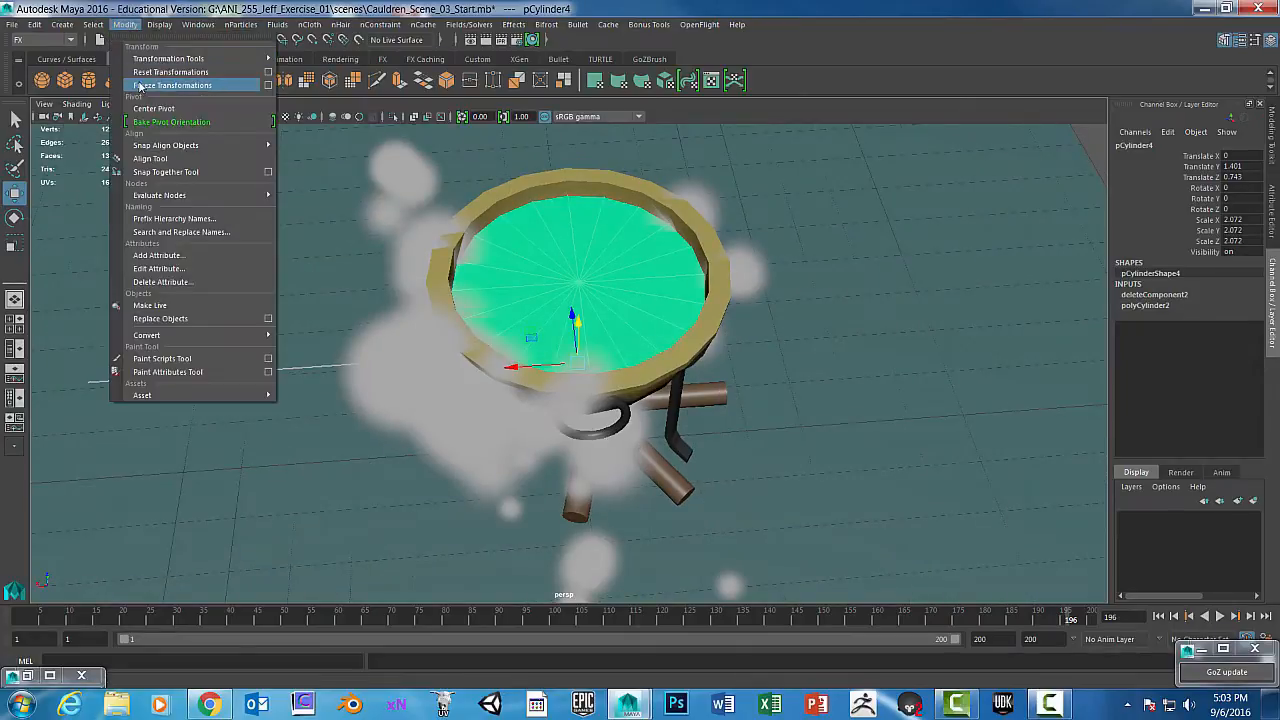
pyautogui.click(190, 83)
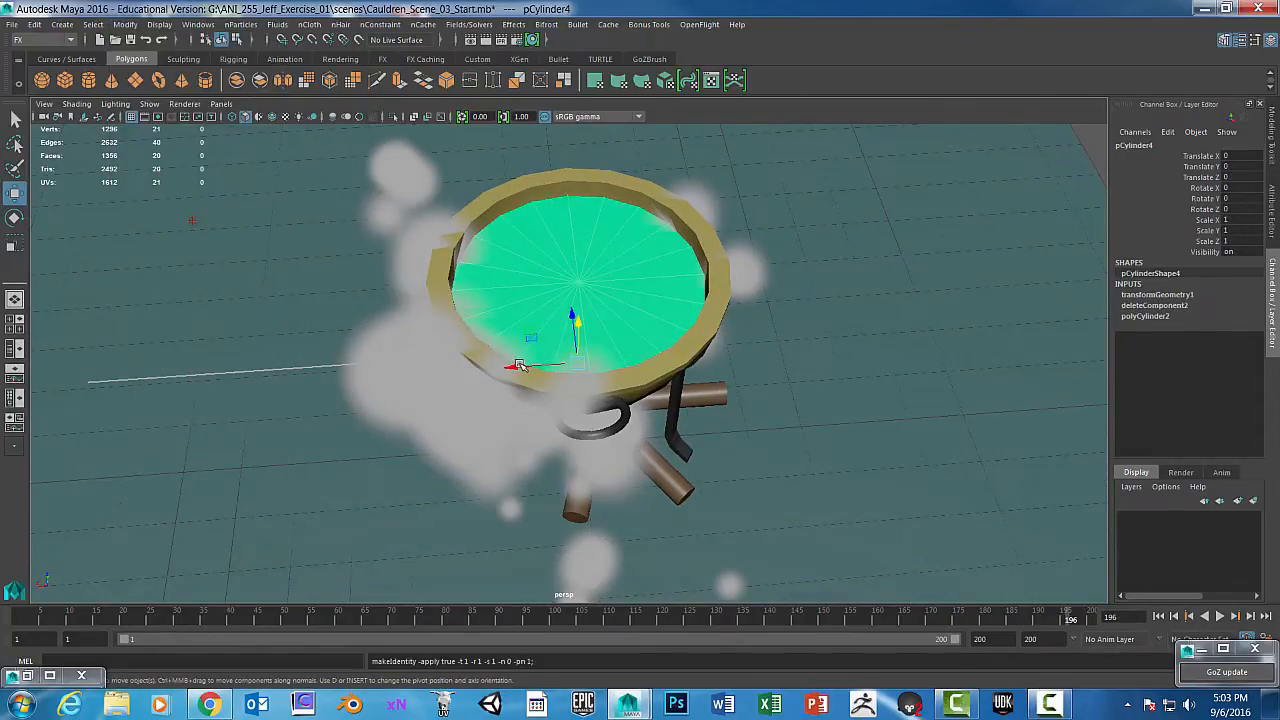
# Move the green liquid surface along the X axis until it is clear of the cauldron
pyautogui.moveTo(515, 366); pyautogui.dragTo(840, 348)
pyautogui.moveTo(728, 396)
pyautogui.keyDown('alt'); pyautogui.mouseDown()
pyautogui.moveTo(730, 434)
pyautogui.moveTo(734, 377)
pyautogui.mouseUp(); pyautogui.keyUp('alt')
pyautogui.scroll(4, 734, 376)
pyautogui.scroll(-5, 710, 314)
pyautogui.keyDown('alt'); pyautogui.moveTo(589, 268); pyautogui.dragTo(405, 358); pyautogui.keyUp('alt')
# Select the particle4 stream that extends sideways from the cauldron
pyautogui.moveTo(454, 424)
pyautogui.mouseDown()
pyautogui.moveTo(489, 429)
pyautogui.moveTo(483, 343)
pyautogui.moveTo(450, 413)
pyautogui.mouseUp()
pyautogui.click(438, 423)
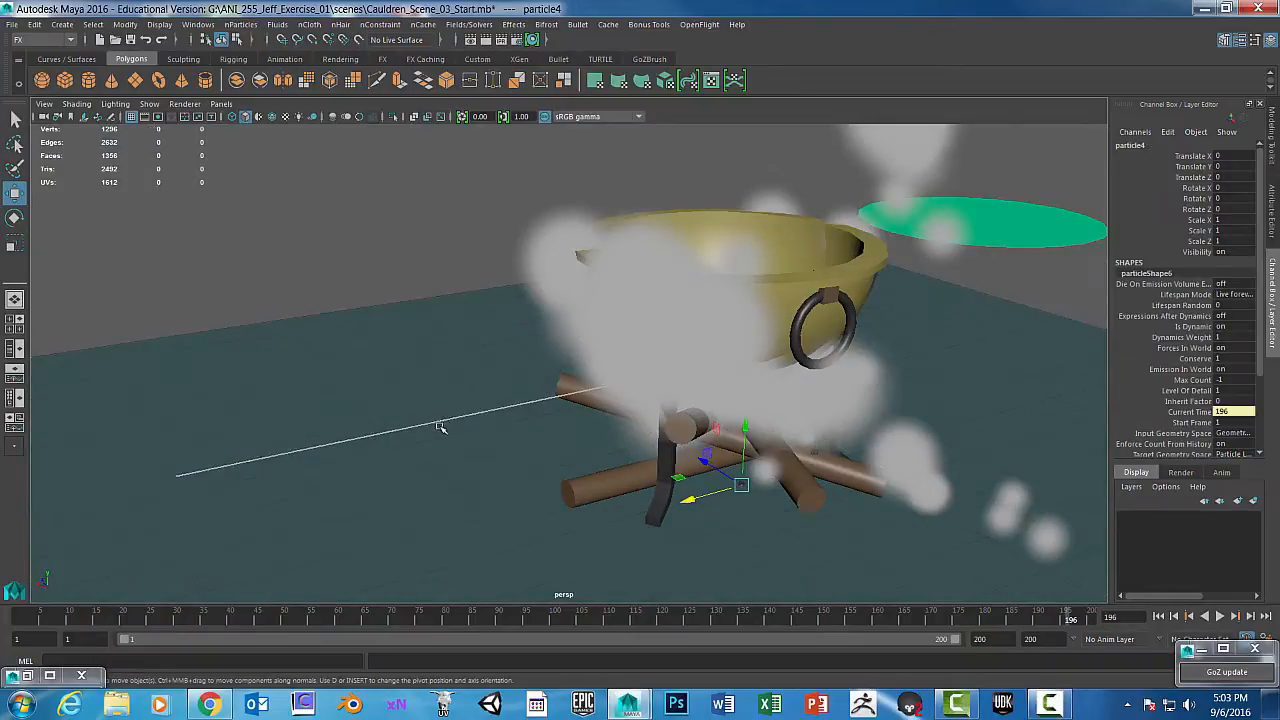
pyautogui.click(412, 432)
pyautogui.click(407, 427)
pyautogui.click(351, 194)
pyautogui.click(435, 426)
# Inspect the selected particle stream and the cauldron in the front view in wireframe display
pyautogui.press('space')
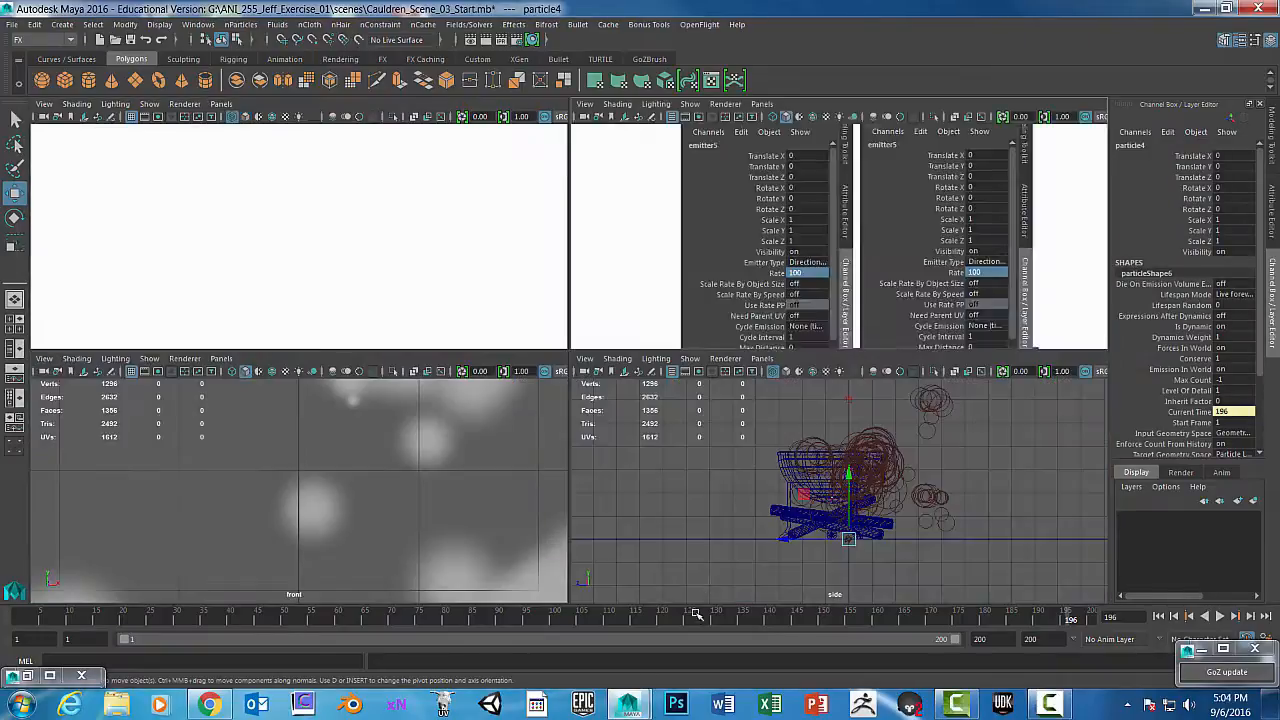
pyautogui.press('space')
pyautogui.press('space')
pyautogui.press('space')
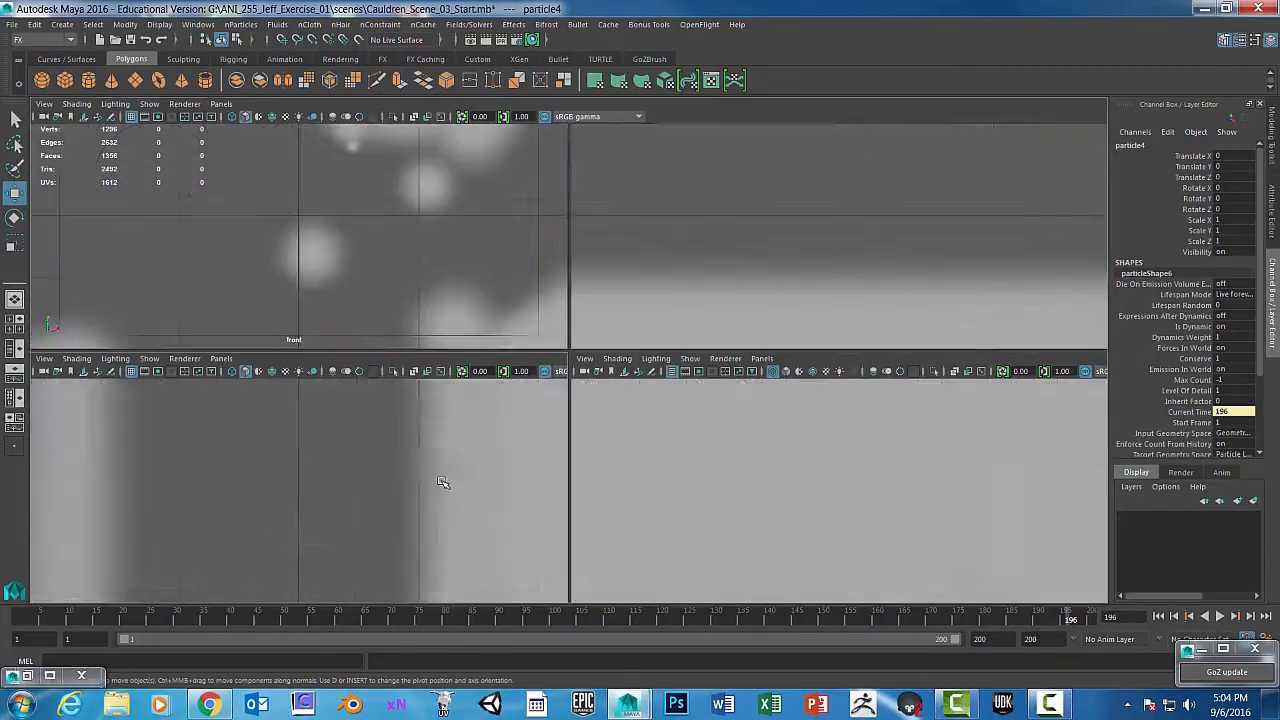
pyautogui.scroll(-8, 570, 476)
pyautogui.scroll(2, 590, 475)
pyautogui.keyDown('alt'); pyautogui.moveTo(851, 453); pyautogui.dragTo(698, 275, button='middle'); pyautogui.keyUp('alt')
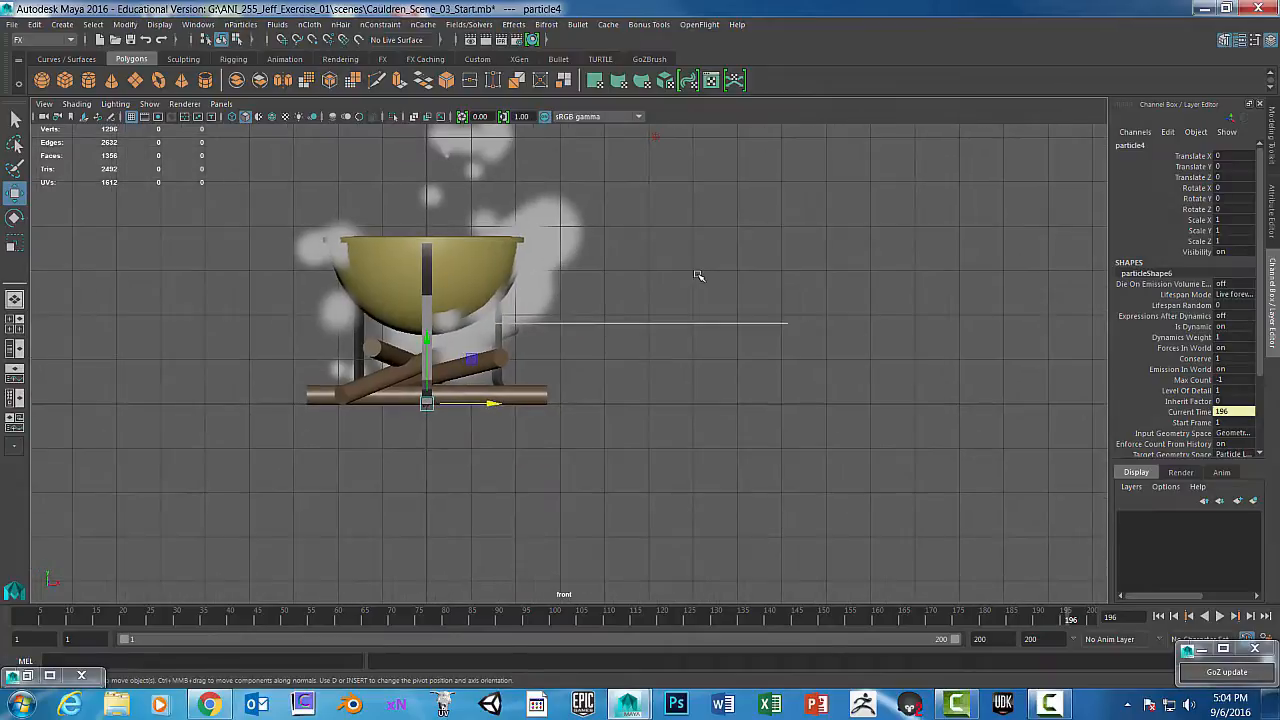
pyautogui.press('4')
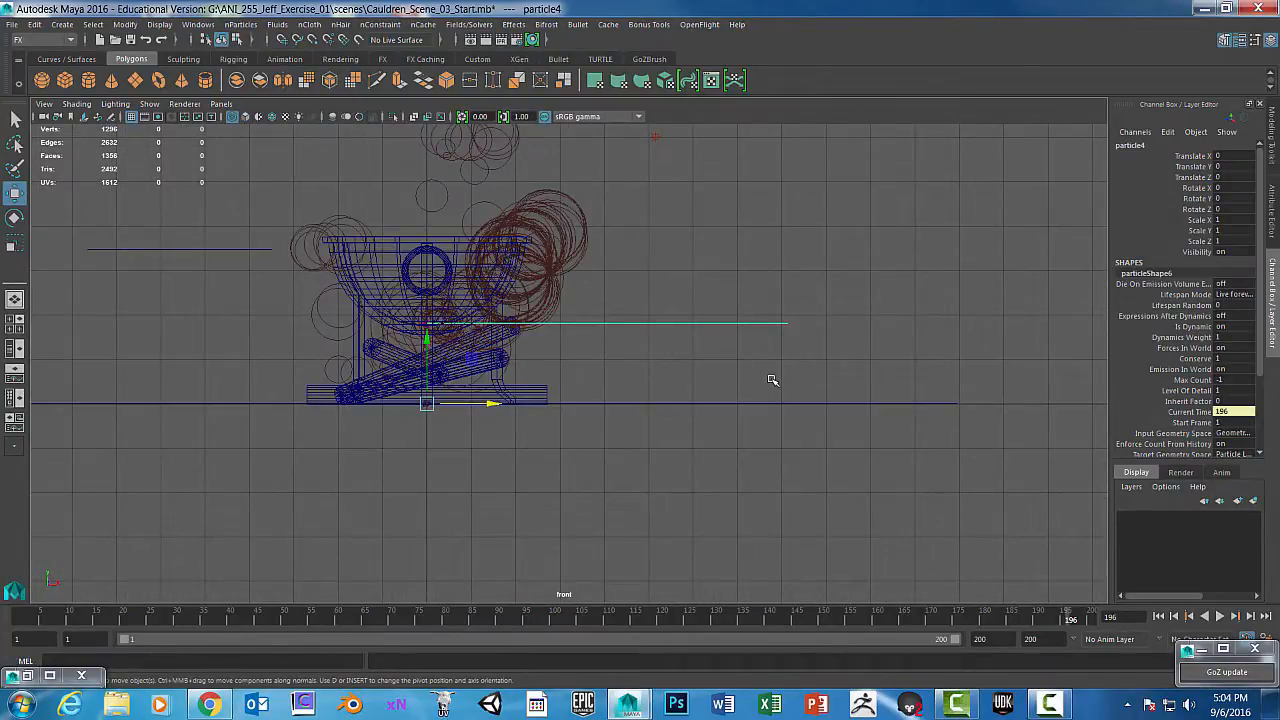
# Open the attributes of emitter5, the emitter of the selected particle stream, at its basic emitter settings
pyautogui.hotkey('ctrl', 'a')
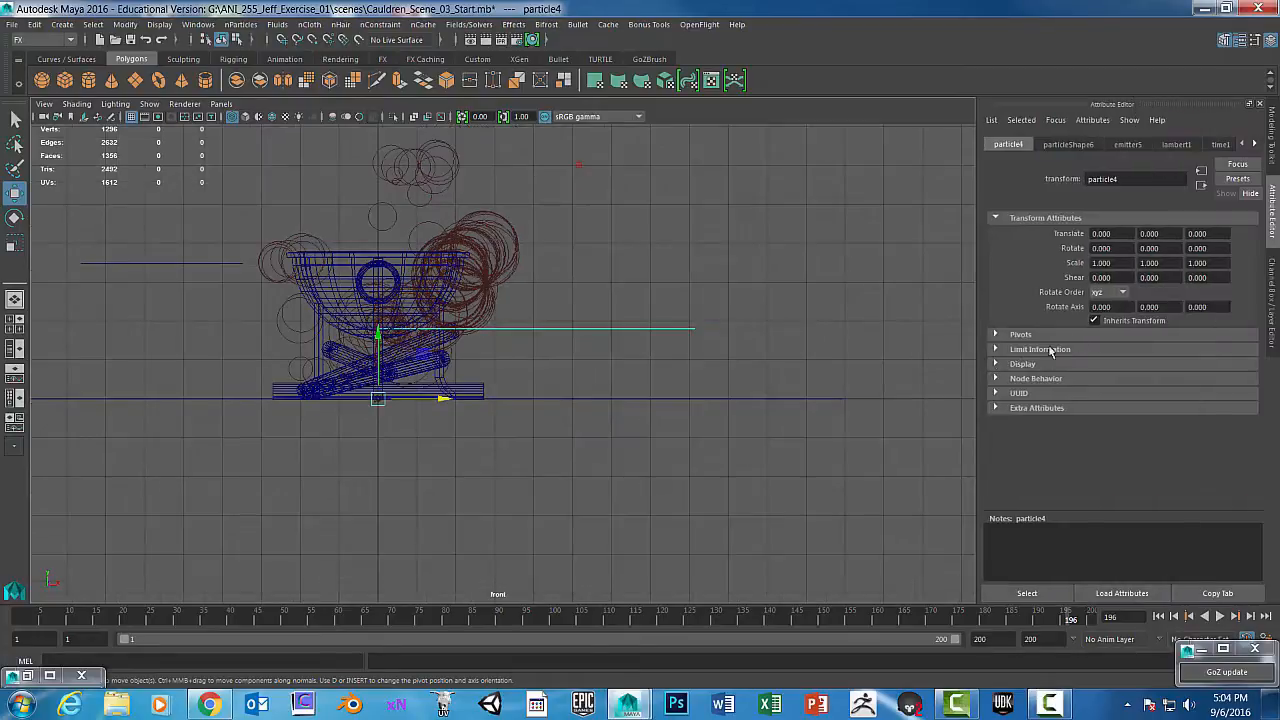
pyautogui.click(1131, 145)
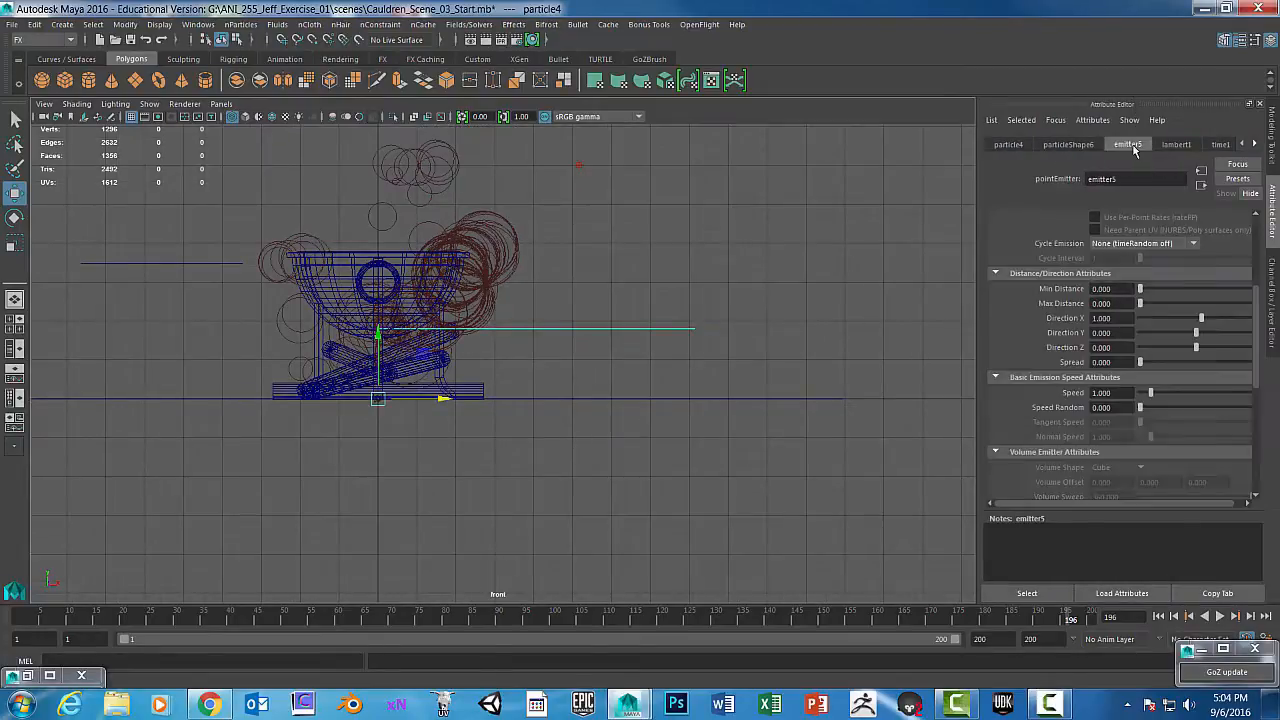
pyautogui.scroll(4, 1175, 330)
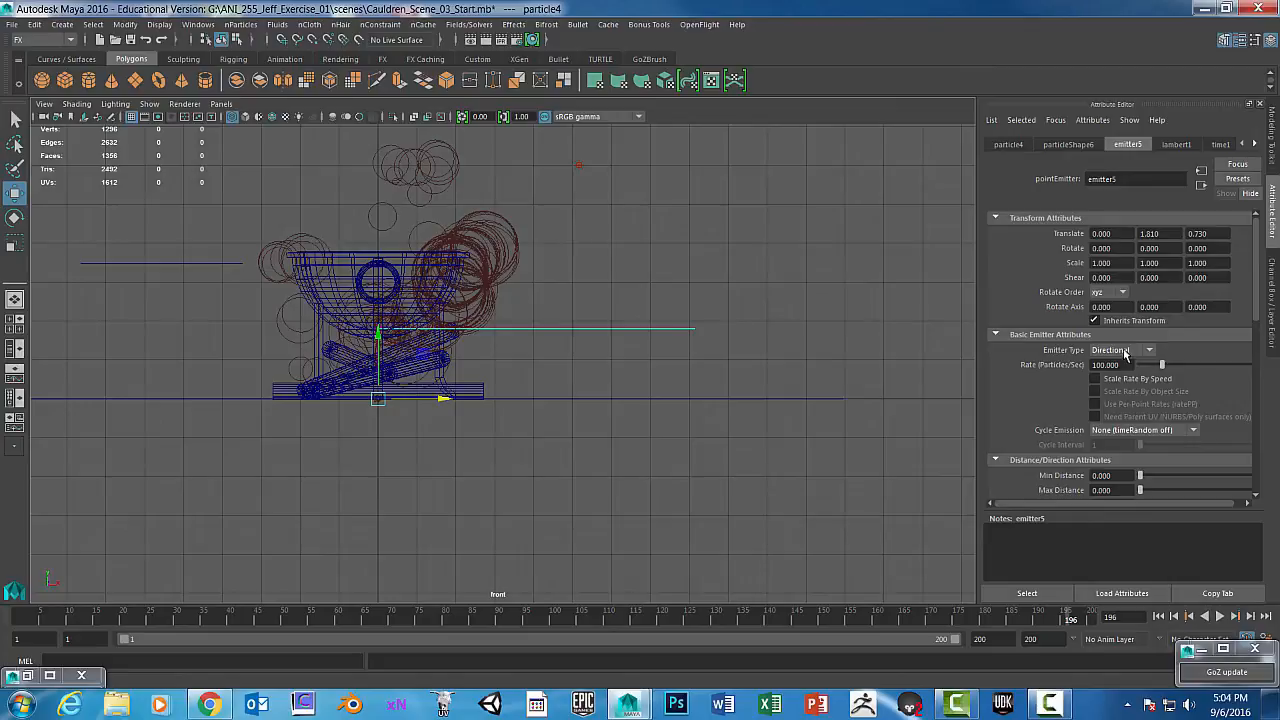
# Try the Omni emitter type on emitter5 and return it to Directional
pyautogui.click(1150, 350)
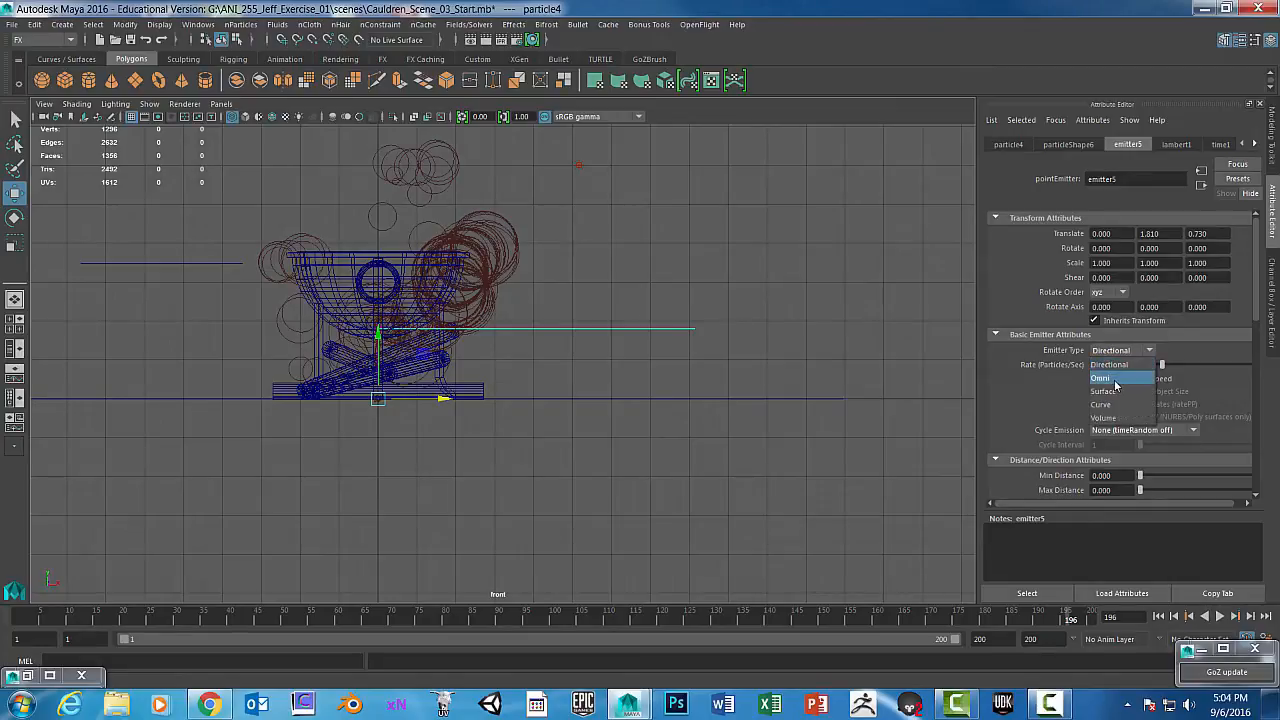
pyautogui.click(1116, 380)
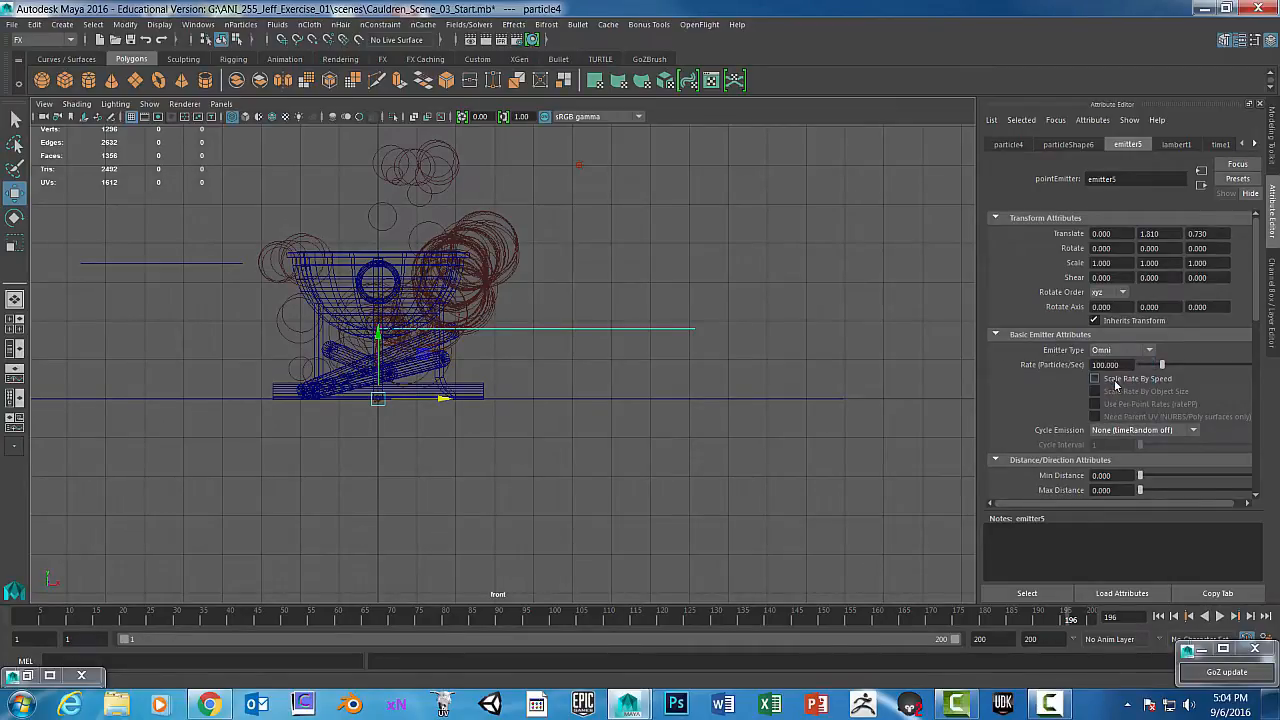
pyautogui.click(1147, 352)
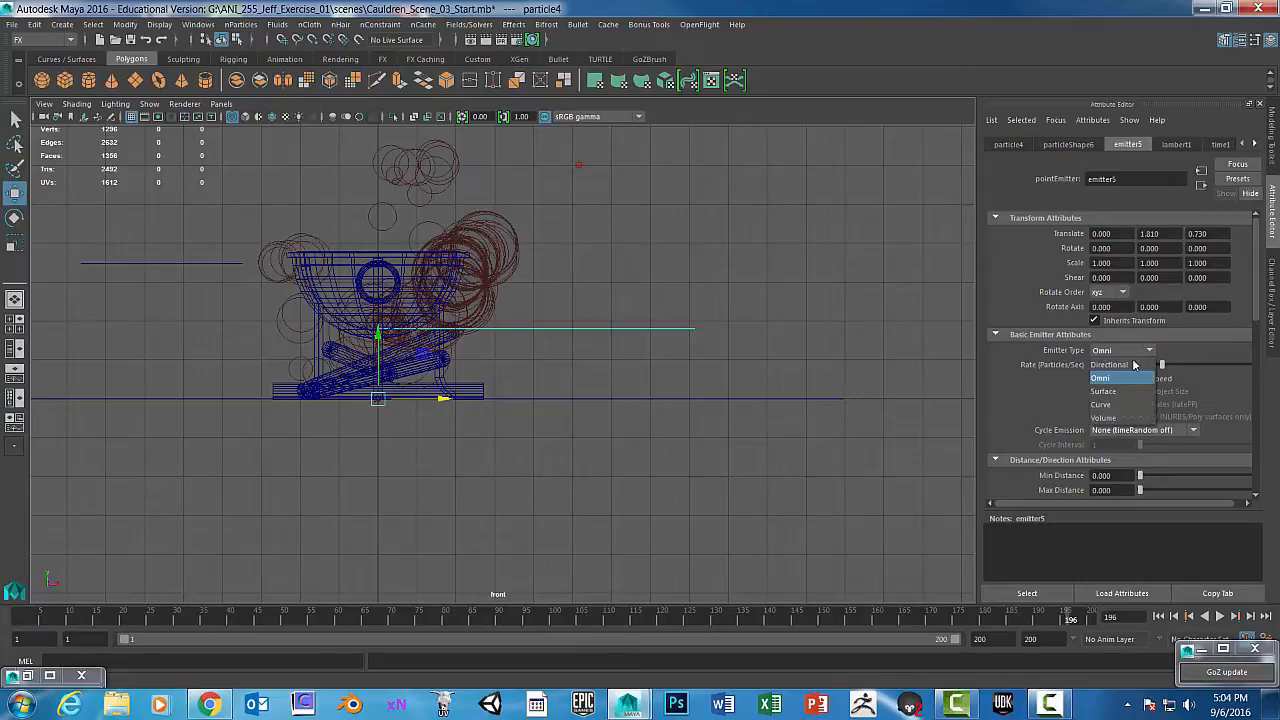
pyautogui.click(1129, 364)
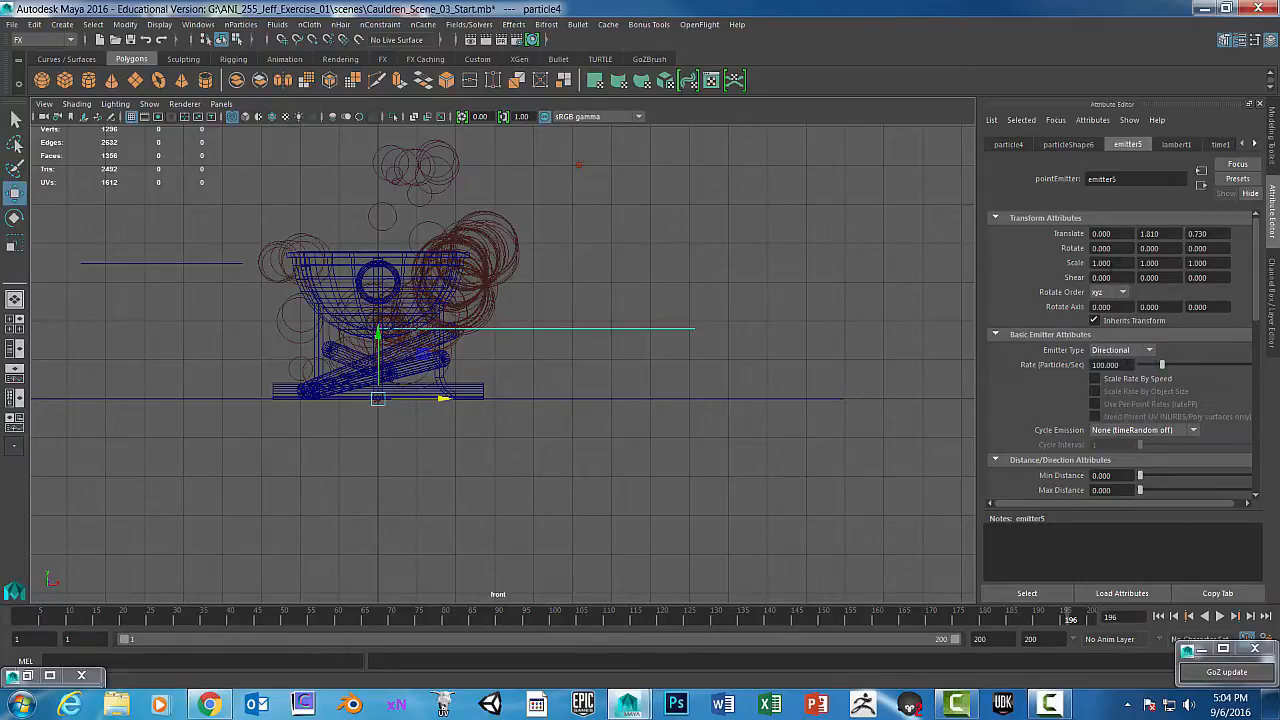
# Aim emitter5 straight up by setting Direction Y to 1 and Direction X to 0
pyautogui.scroll(-3, 1165, 362)
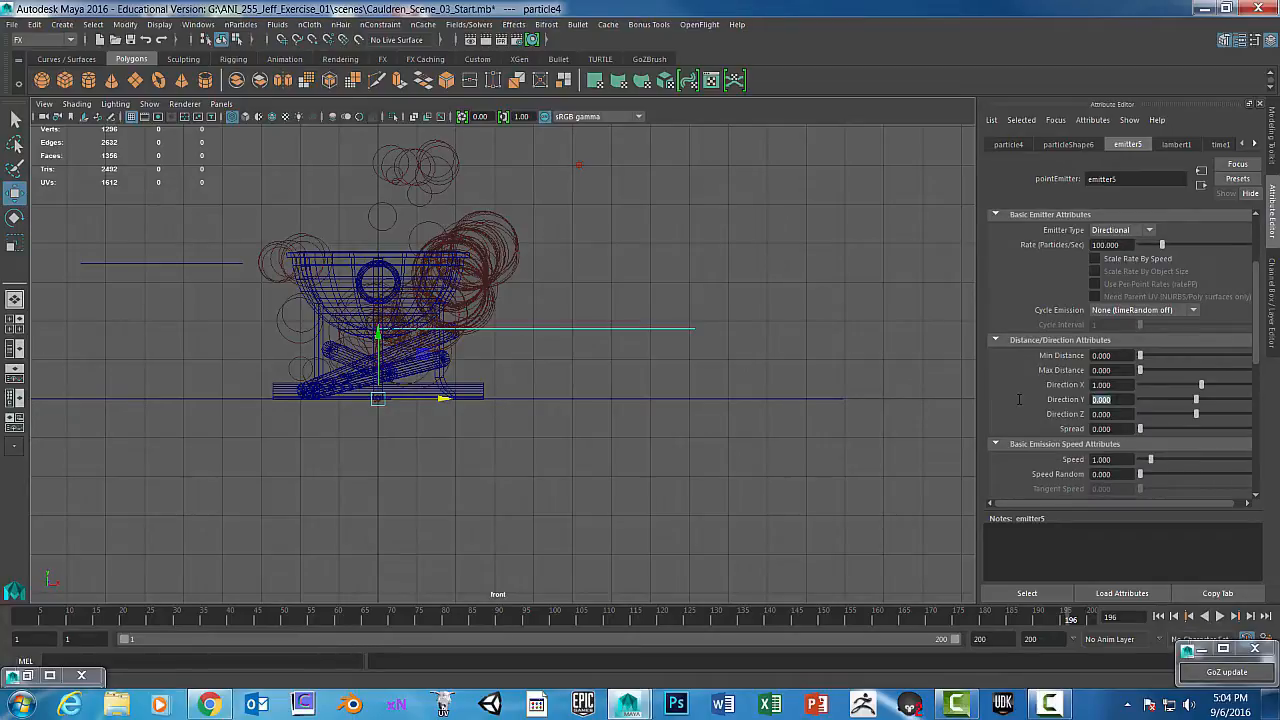
pyautogui.press('Return')
pyautogui.moveTo(1109, 387); pyautogui.dragTo(1093, 386)
pyautogui.scroll(3, 1076, 338)
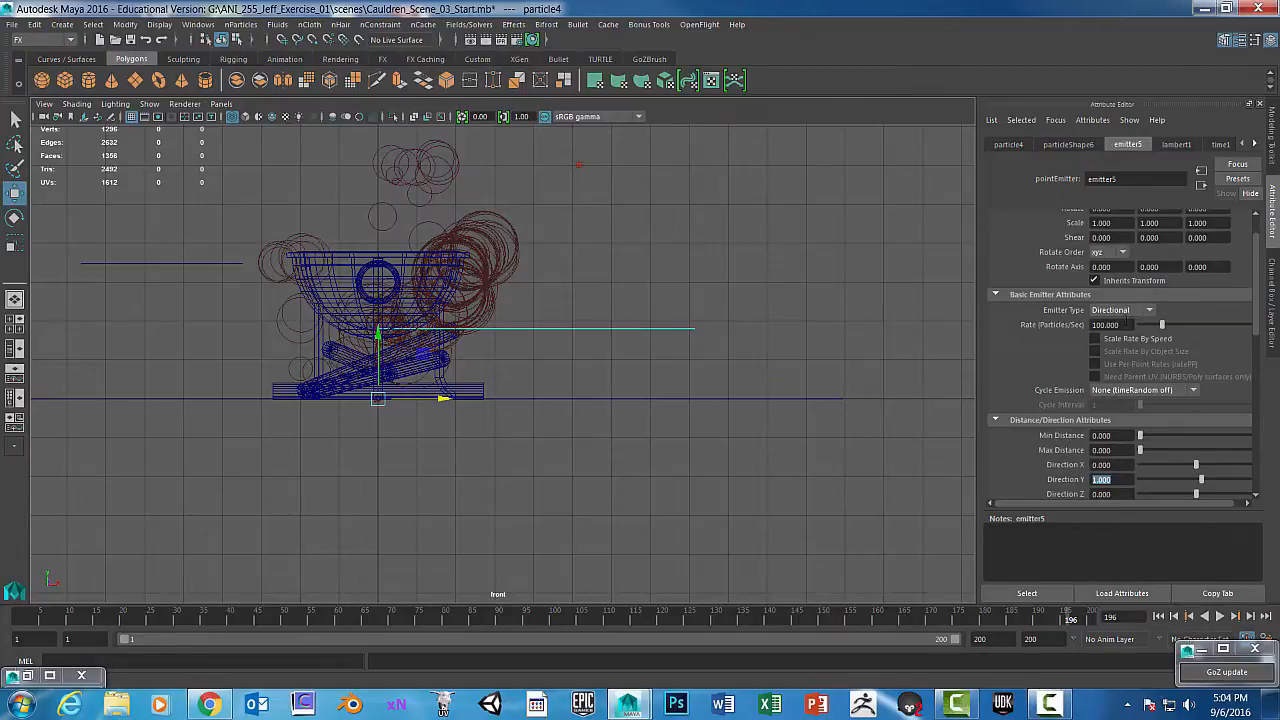
# Set the Spread of emitter5 to 0.5 and play the simulation from the first frame
pyautogui.scroll(-3, 1106, 417)
pyautogui.scroll(-2, 1108, 410)
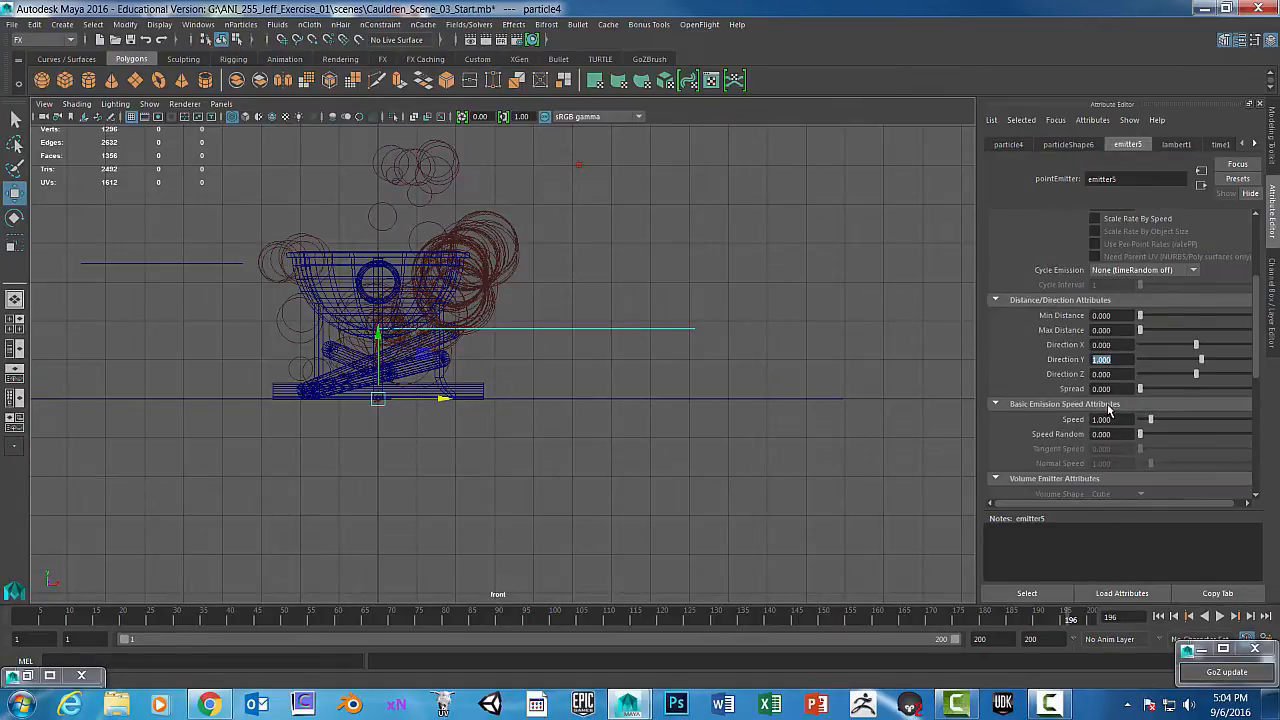
pyautogui.click(1101, 388)
pyautogui.write('1')
pyautogui.press('Return')
pyautogui.click(1158, 616)
pyautogui.click(1219, 616)
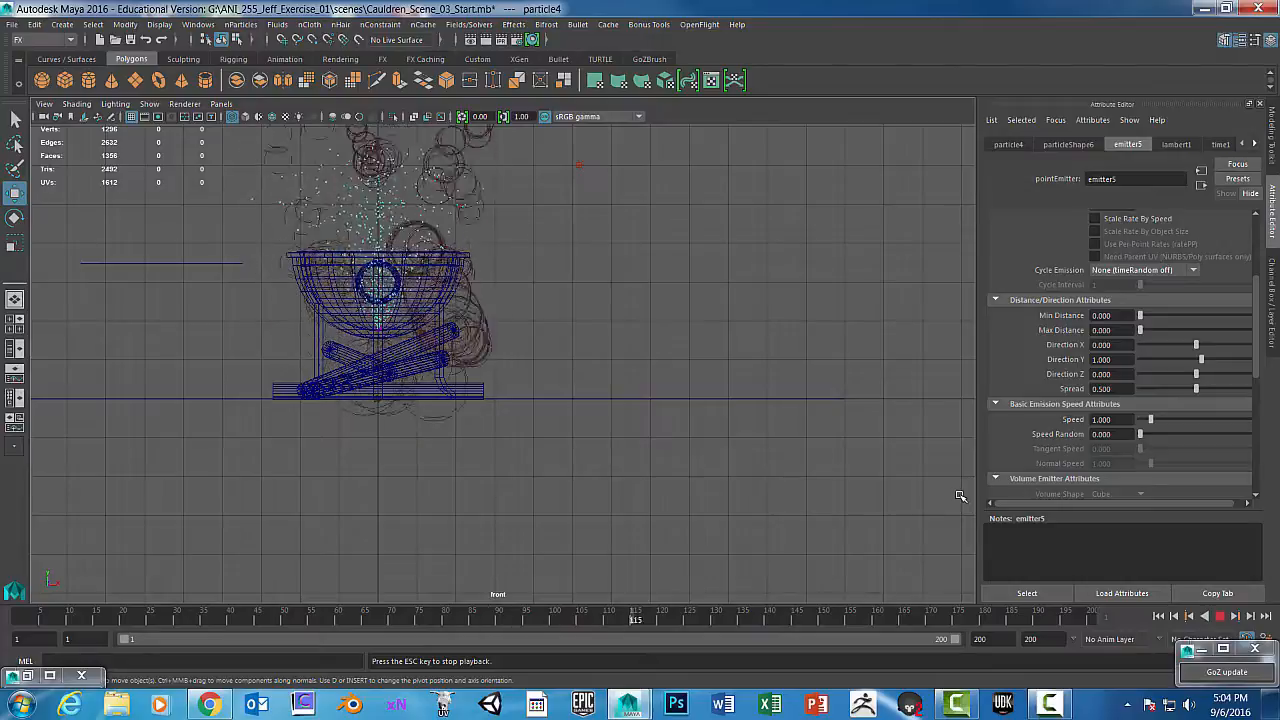
pyautogui.press('Escape')
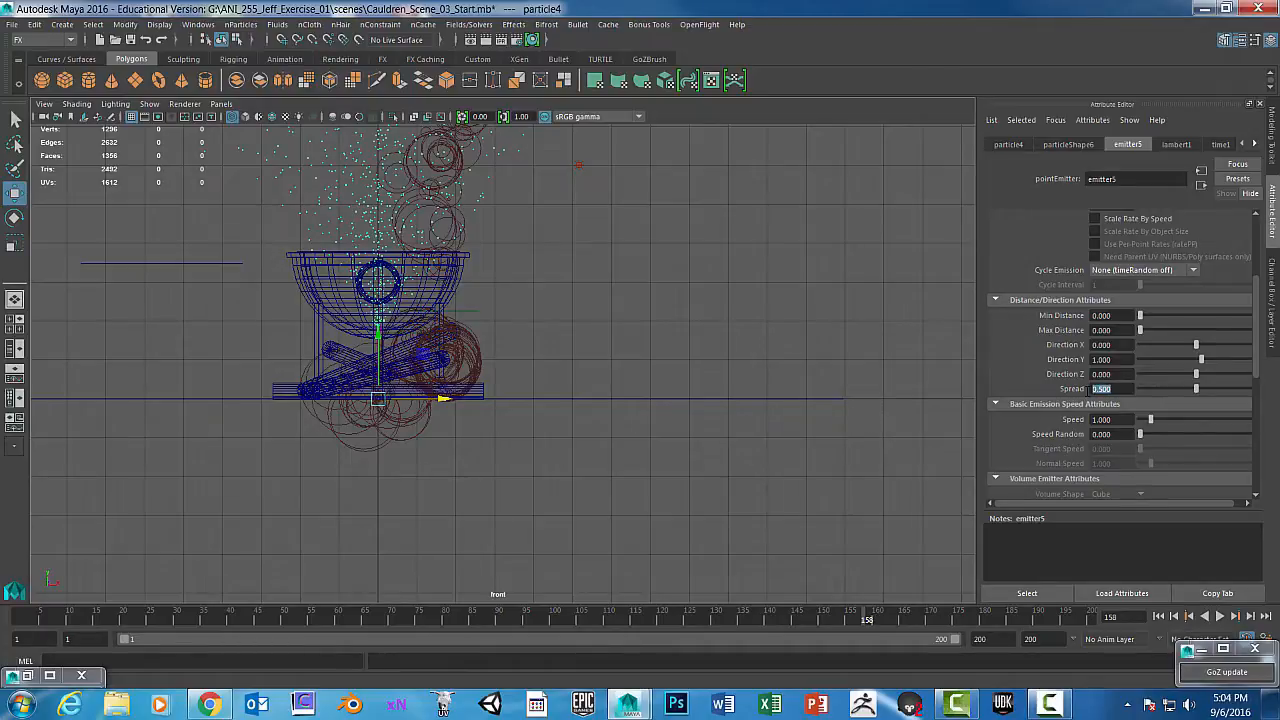
# Set the Spread of emitter5 to 0.25 and play the simulation from the first frame
pyautogui.write('1')
pyautogui.press('Return')
pyautogui.click(1159, 616)
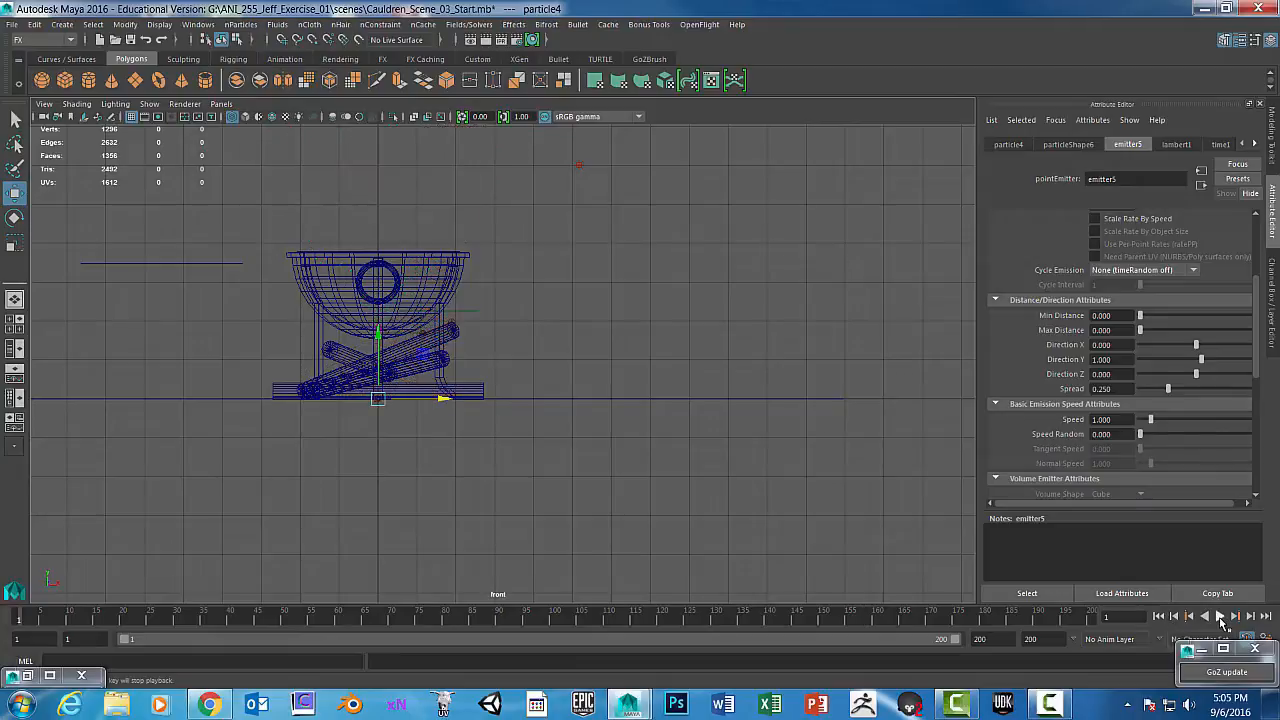
pyautogui.click(1220, 616)
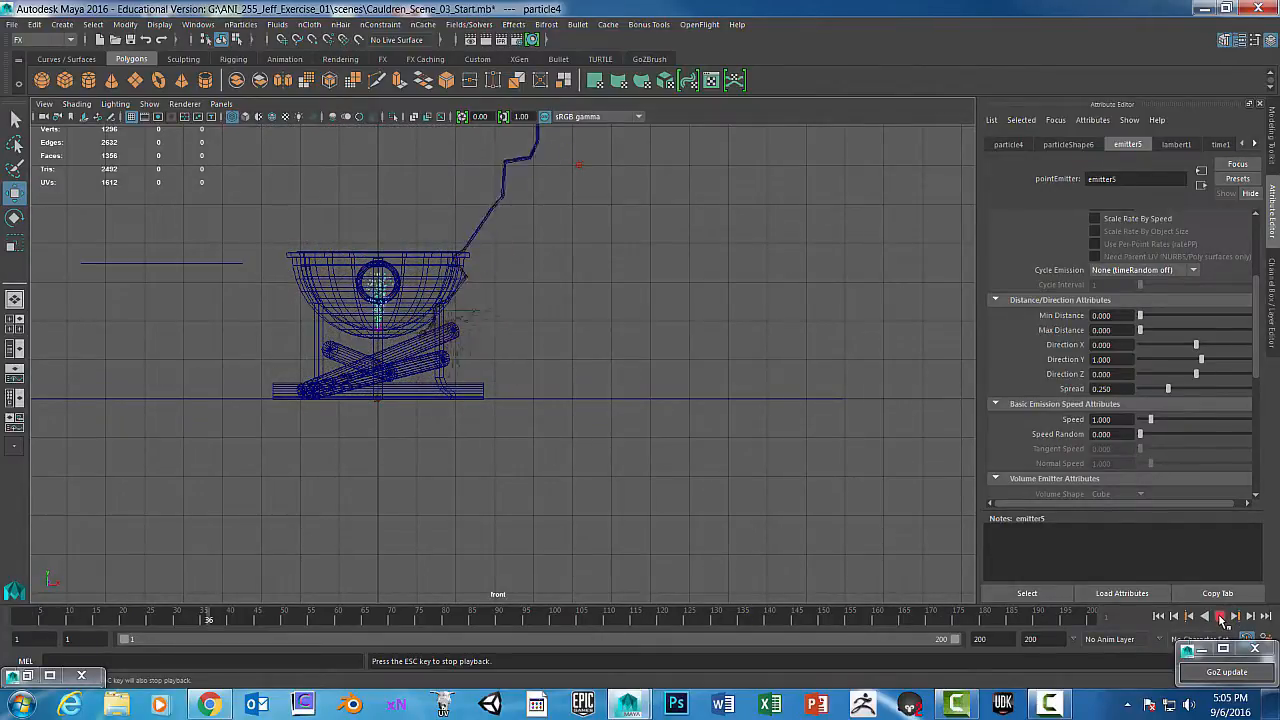
pyautogui.click(1220, 617)
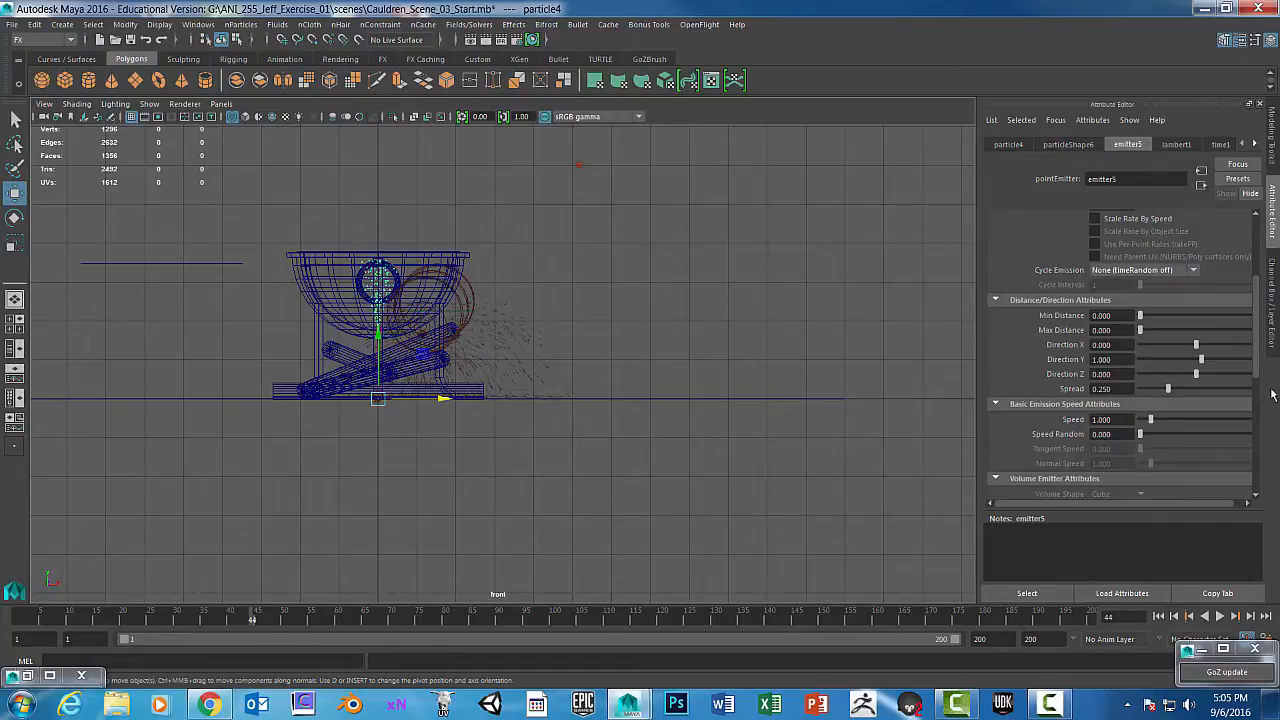
# Change the emitter type of emitter5 to Omni and play the simulation from the first frame
pyautogui.scroll(4, 1210, 355)
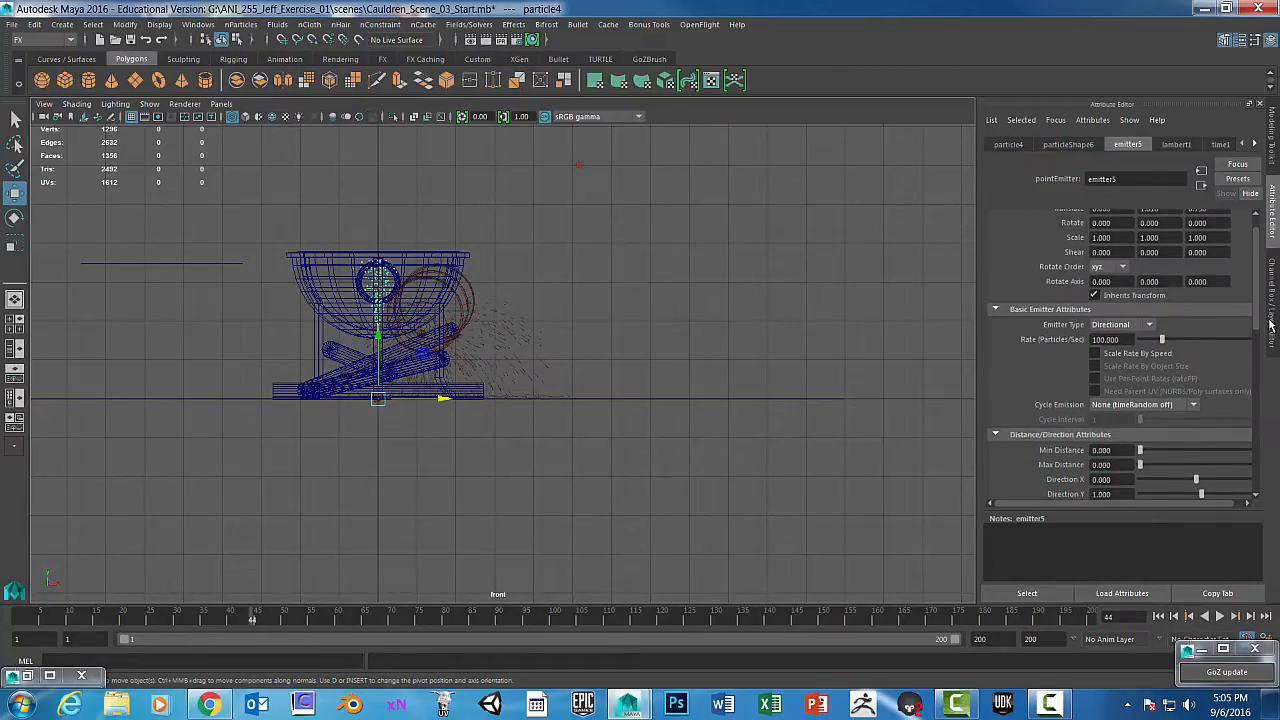
pyautogui.click(1150, 350)
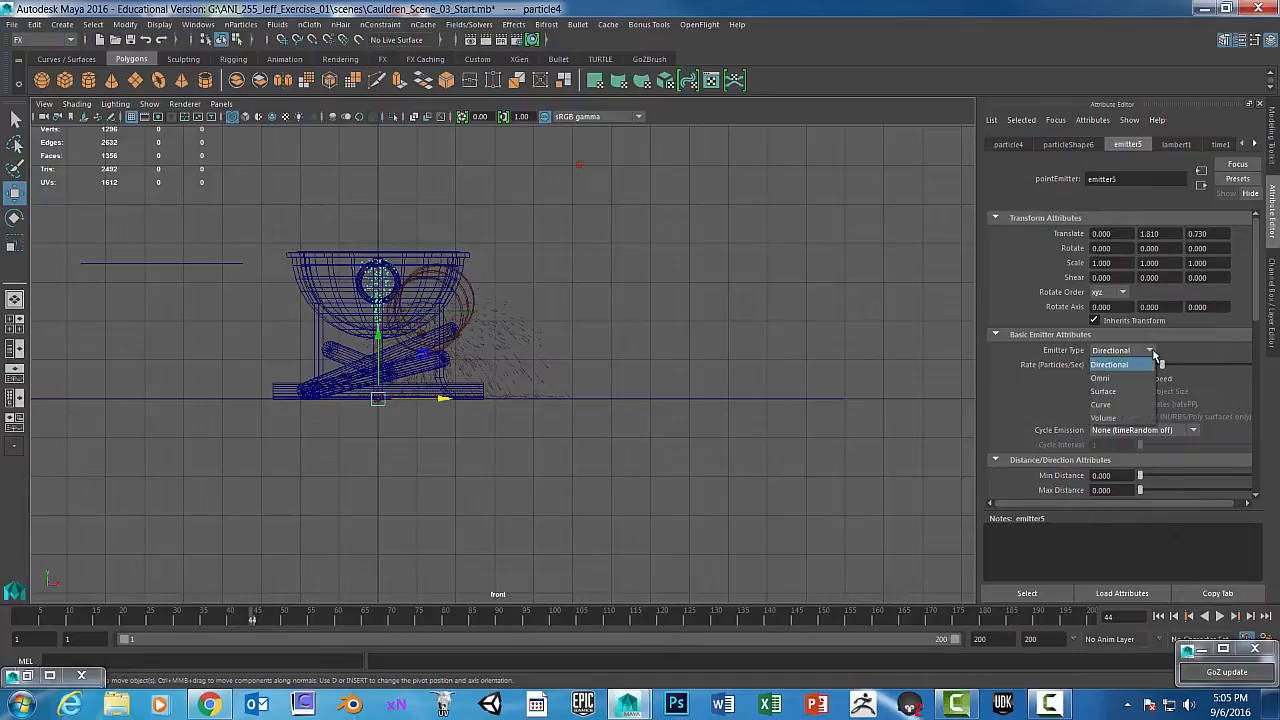
pyautogui.click(1105, 366)
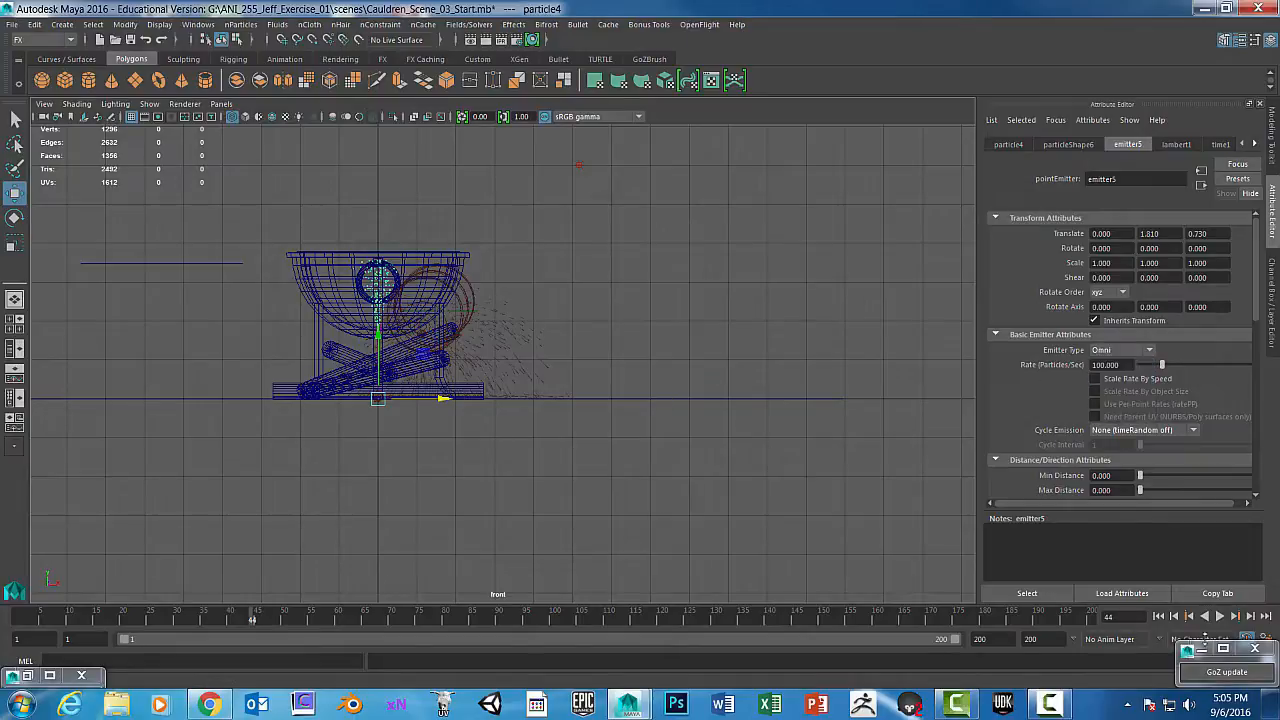
pyautogui.click(1159, 616)
pyautogui.click(1220, 616)
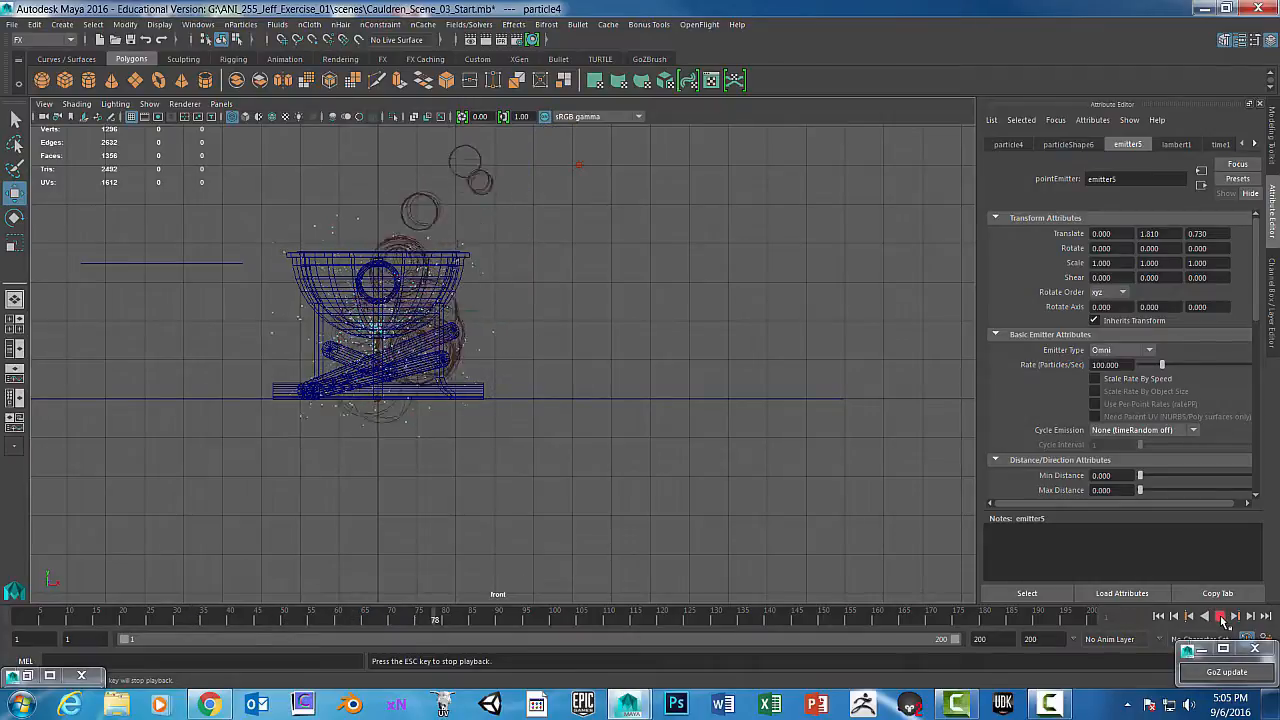
pyautogui.click(1221, 619)
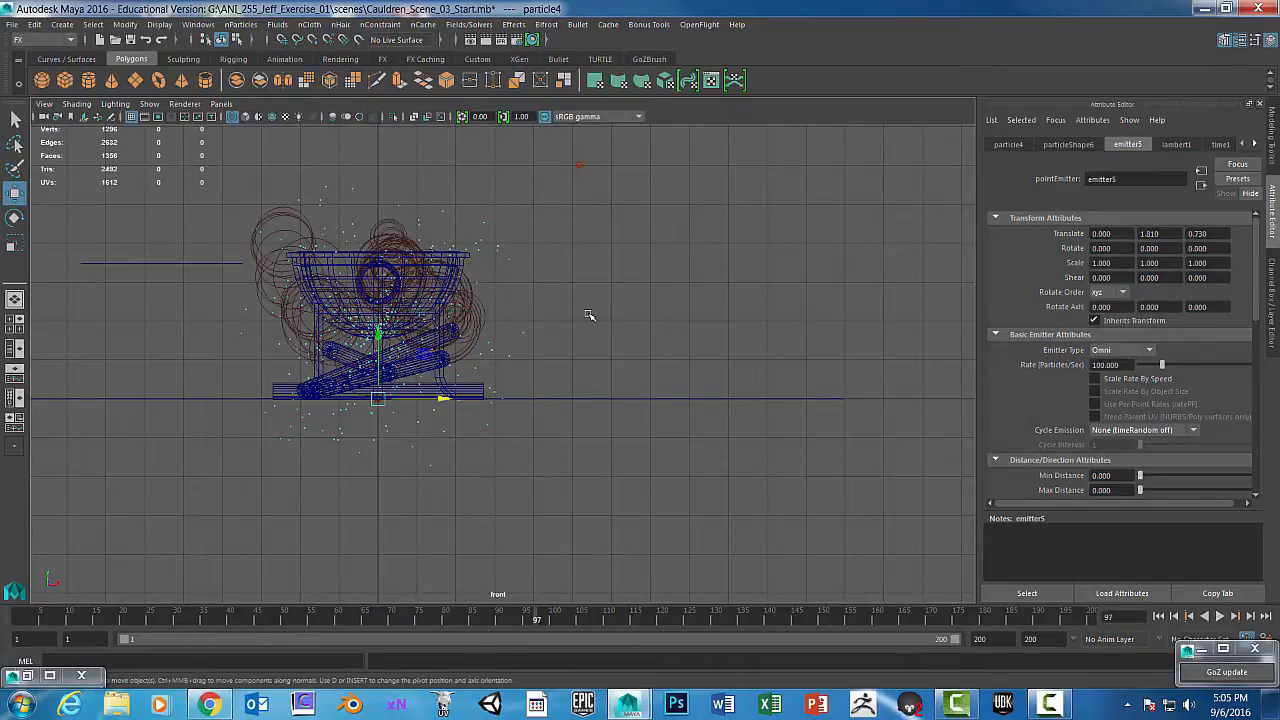
# Create a gravity field on the emitted particles with magnitude 4 and Y direction 1
pyautogui.click(518, 240)
pyautogui.moveTo(484, 218); pyautogui.dragTo(526, 265)
pyautogui.press('space')
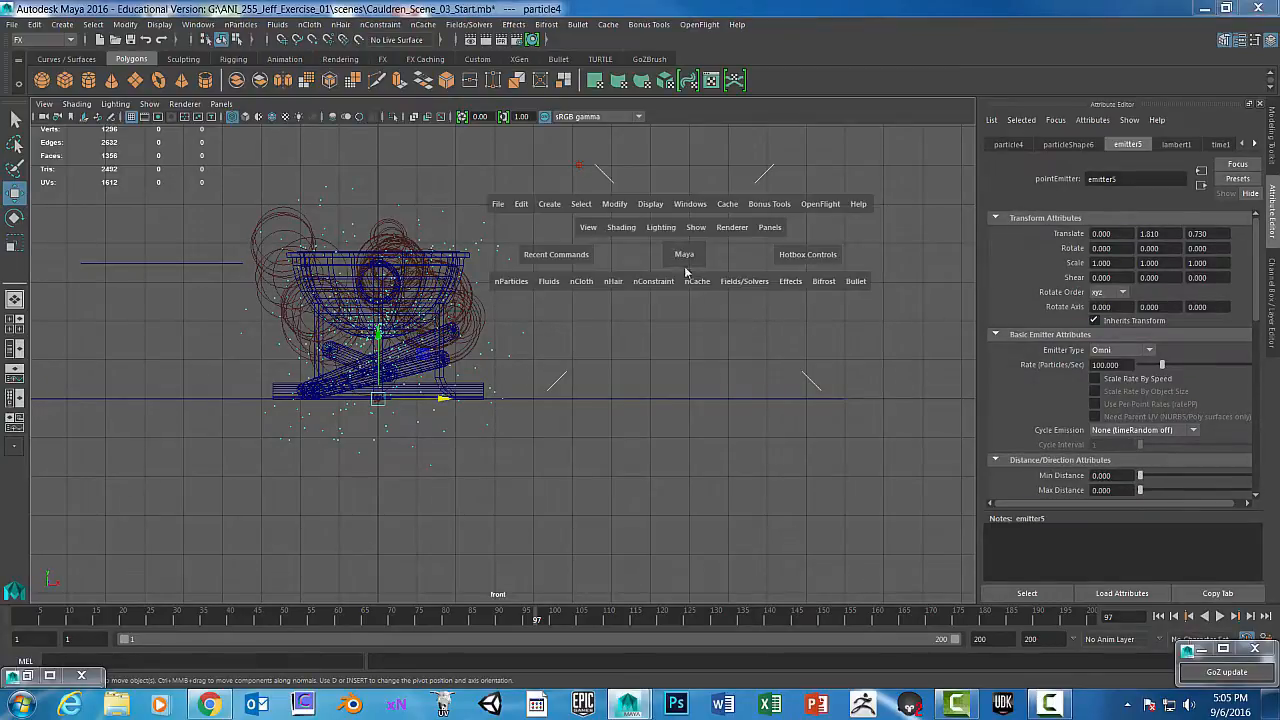
pyautogui.click(744, 281)
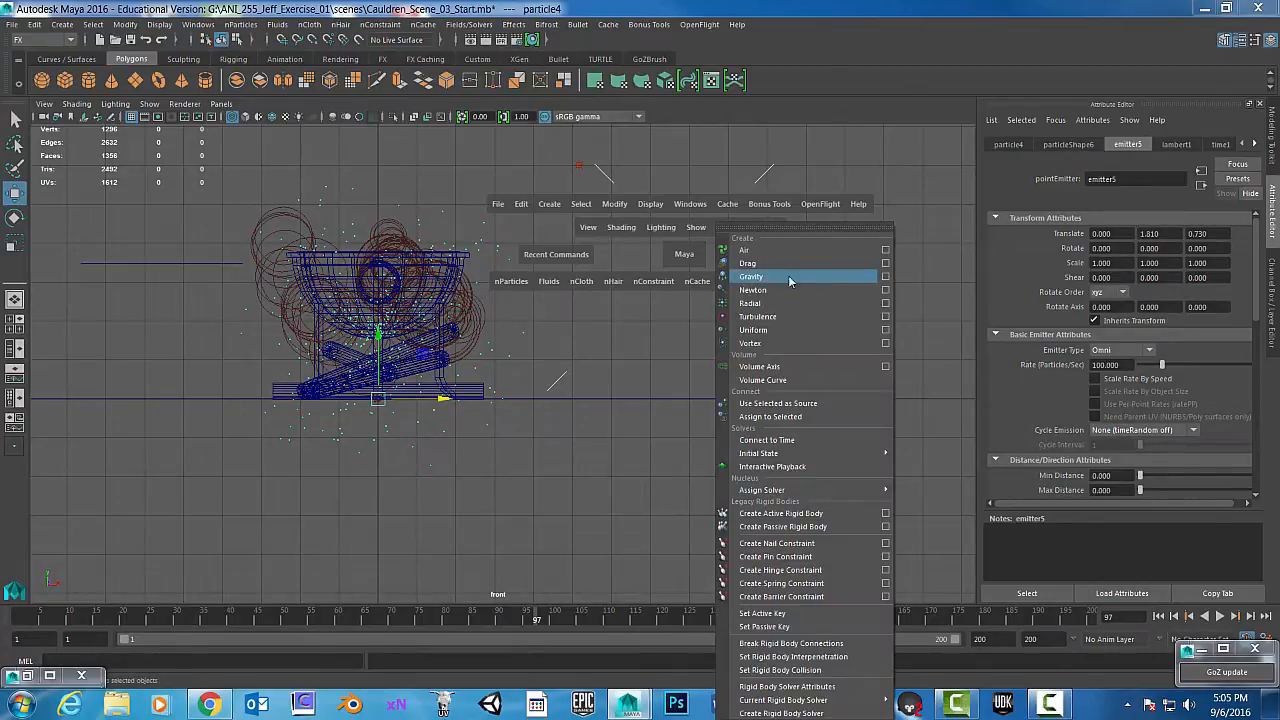
pyautogui.click(885, 276)
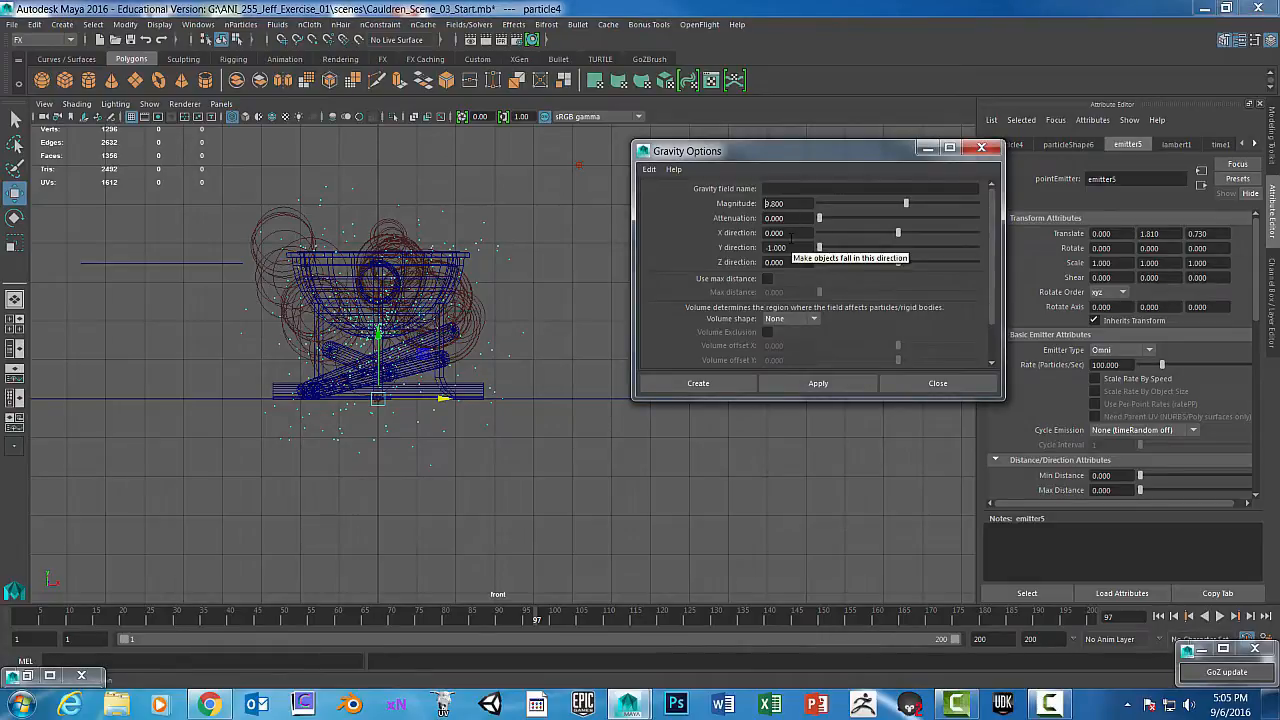
pyautogui.write('-')
pyautogui.press('Return')
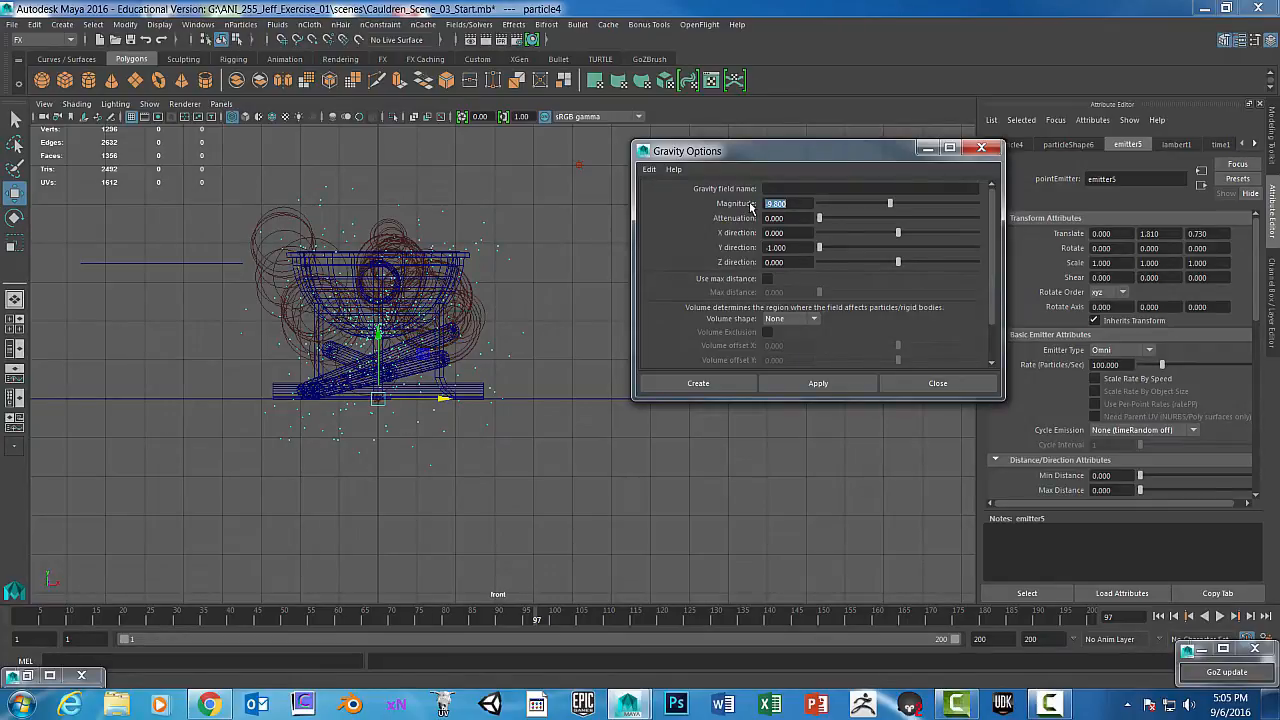
pyautogui.write('4')
pyautogui.press('Return')
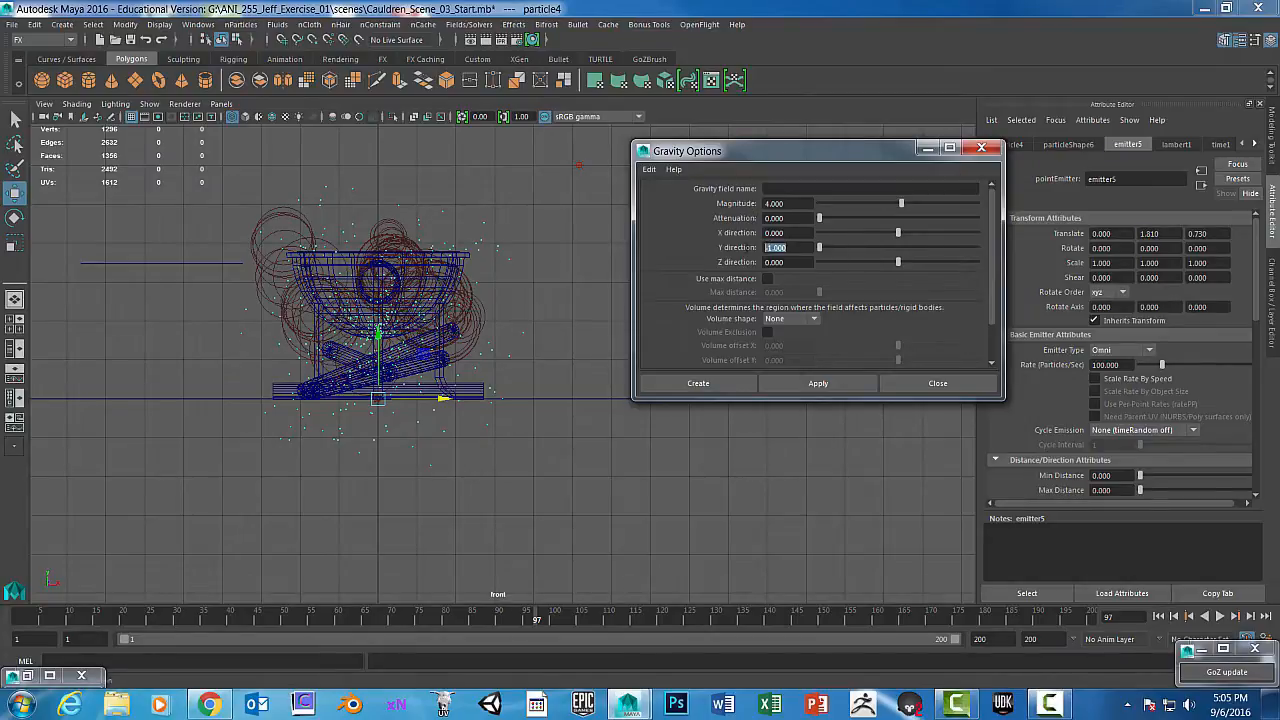
pyautogui.press('Return')
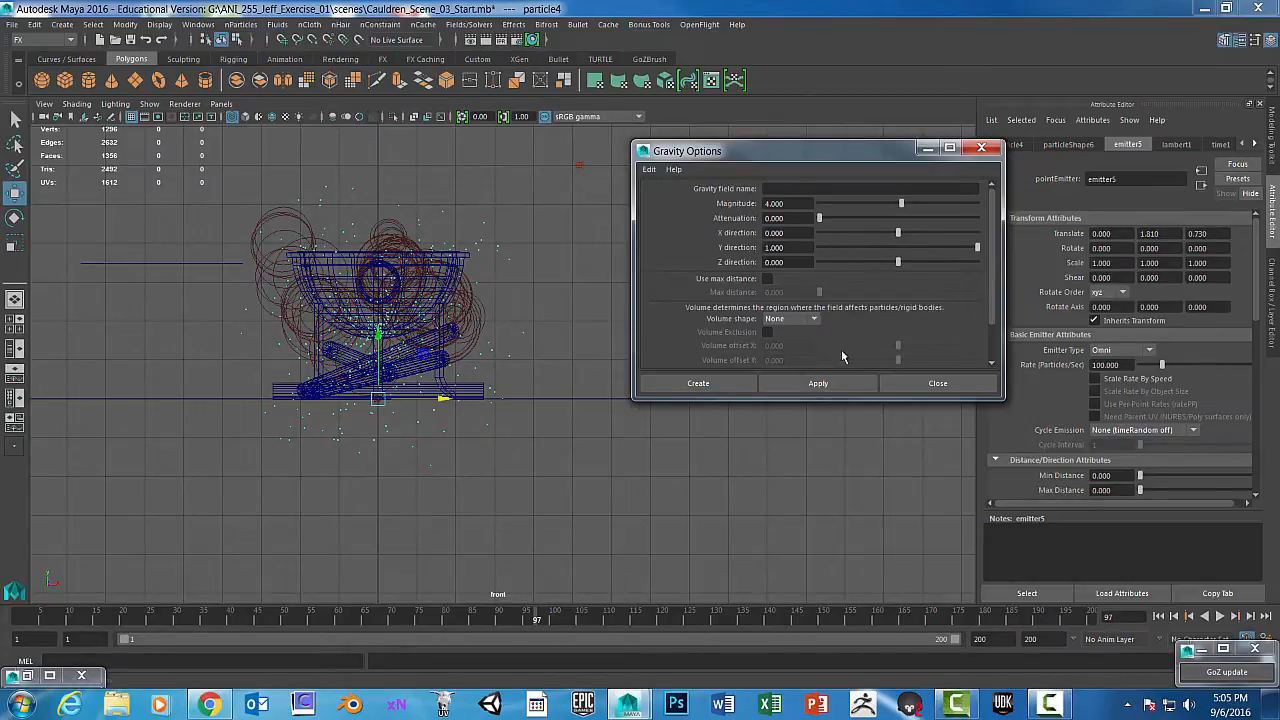
pyautogui.click(698, 383)
# Play the simulation from the first frame to check how the gravity field moves the particles
pyautogui.click(1158, 616)
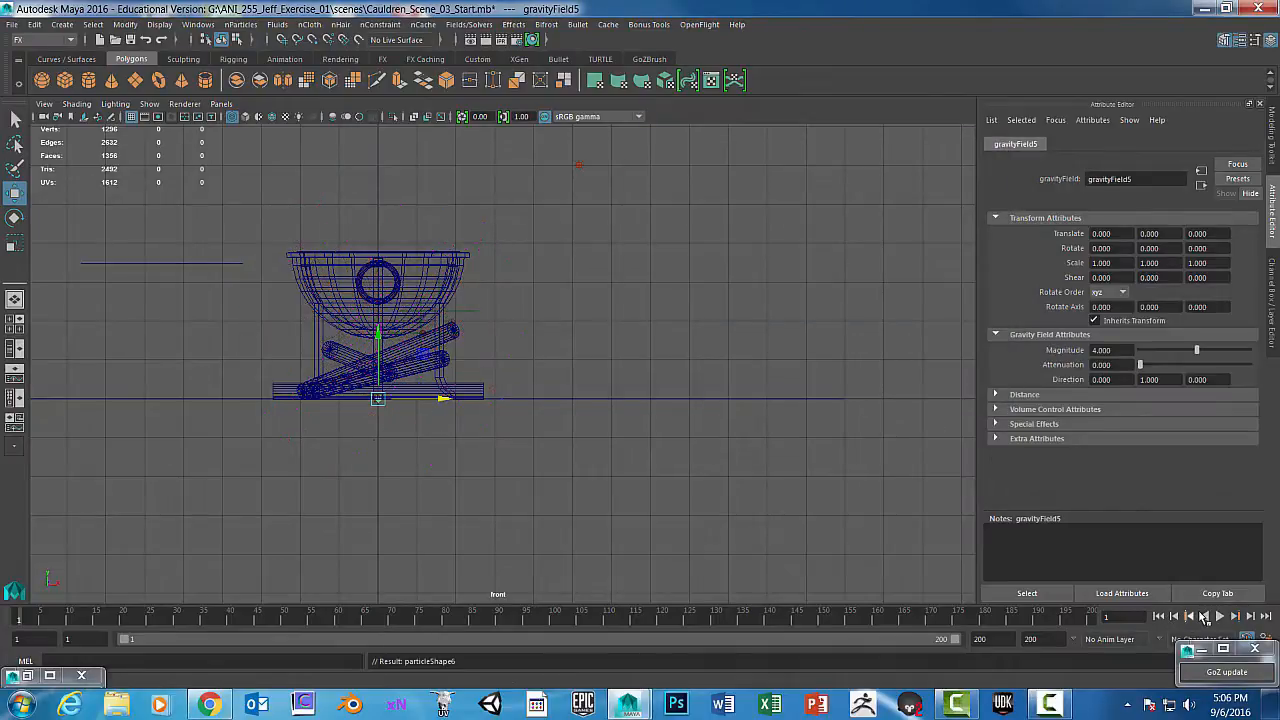
pyautogui.click(1220, 616)
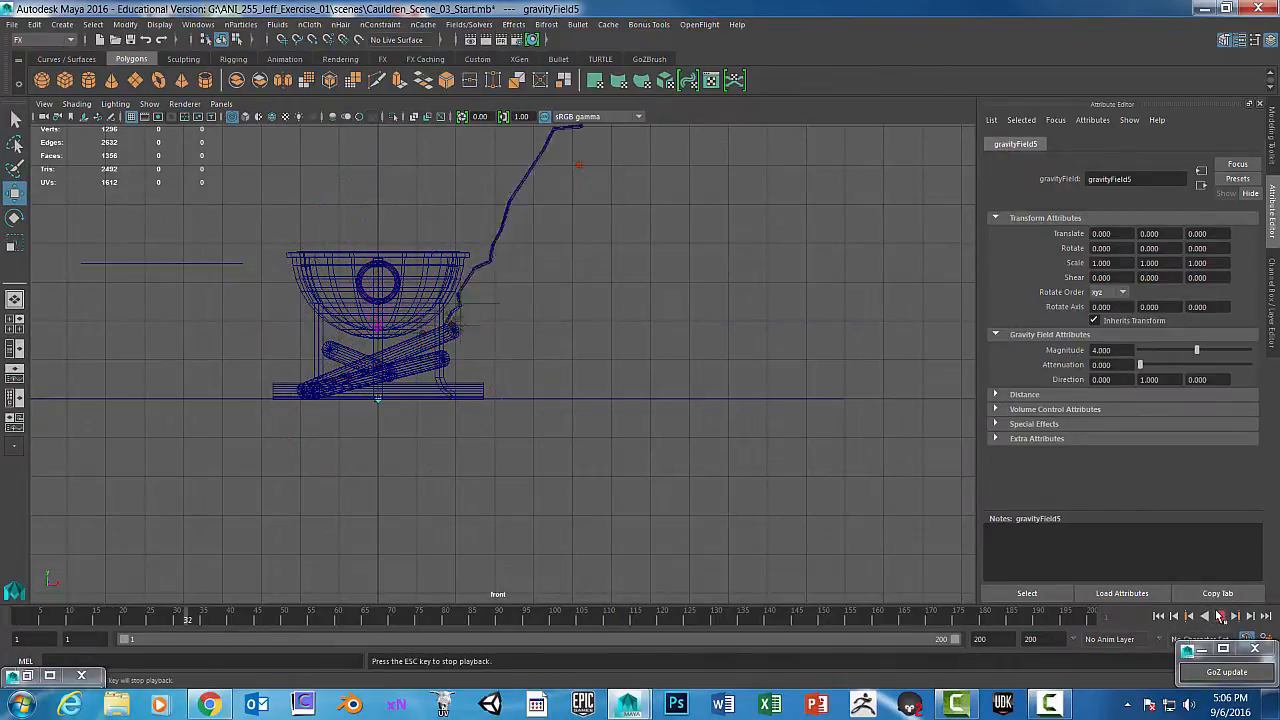
pyautogui.click(1230, 617)
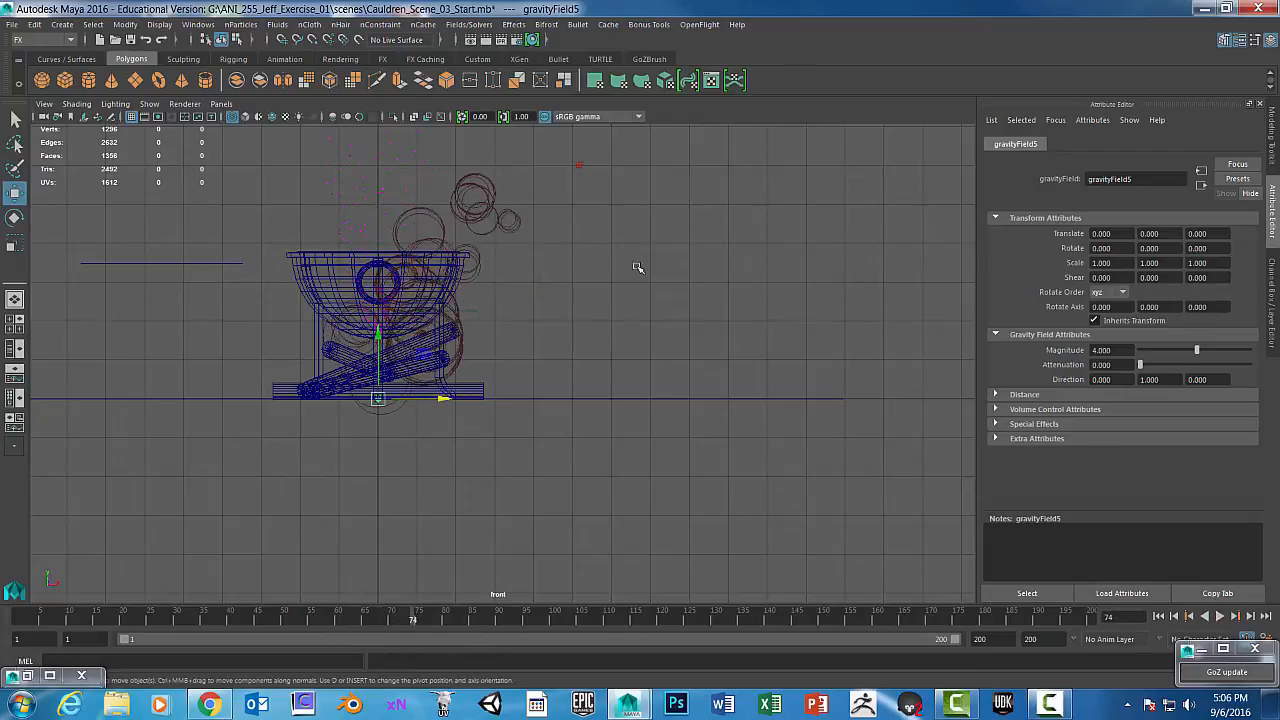
# Reselect the particles, set the magnitude of their gravity field to 0.5 and replay the simulation from the first frame
pyautogui.moveTo(331, 158); pyautogui.dragTo(410, 196)
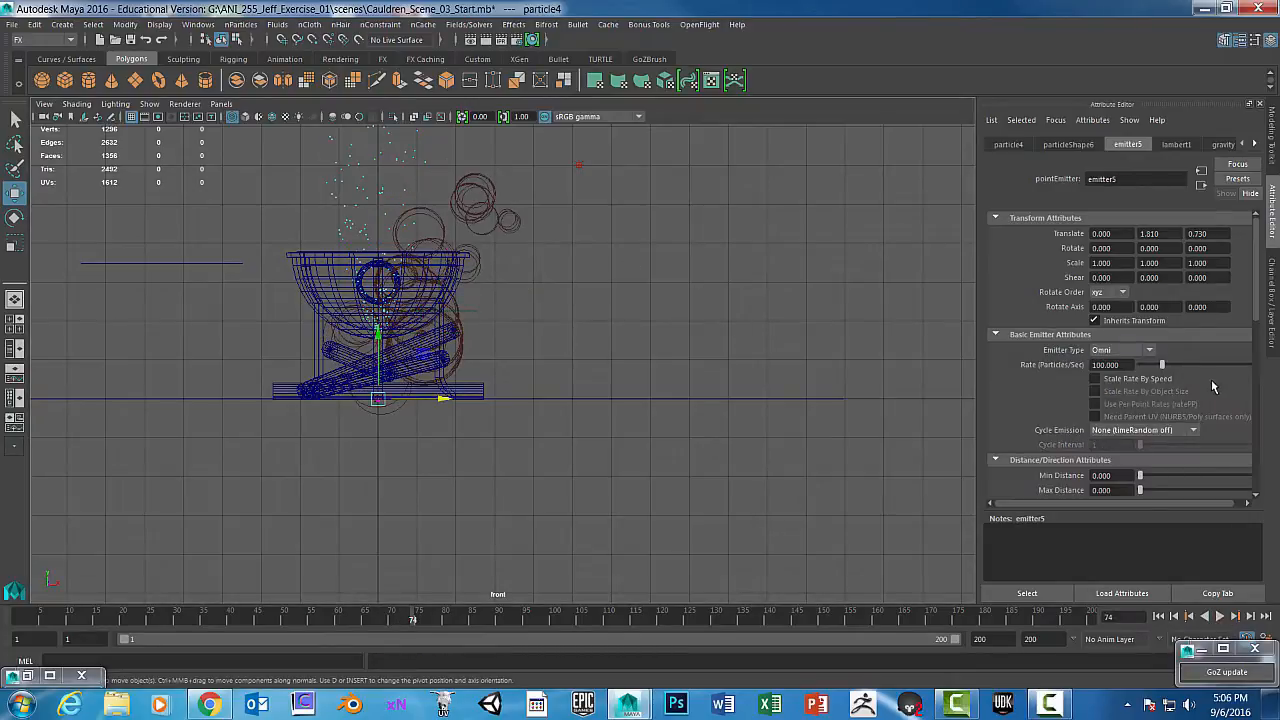
pyautogui.scroll(-2, 1172, 343)
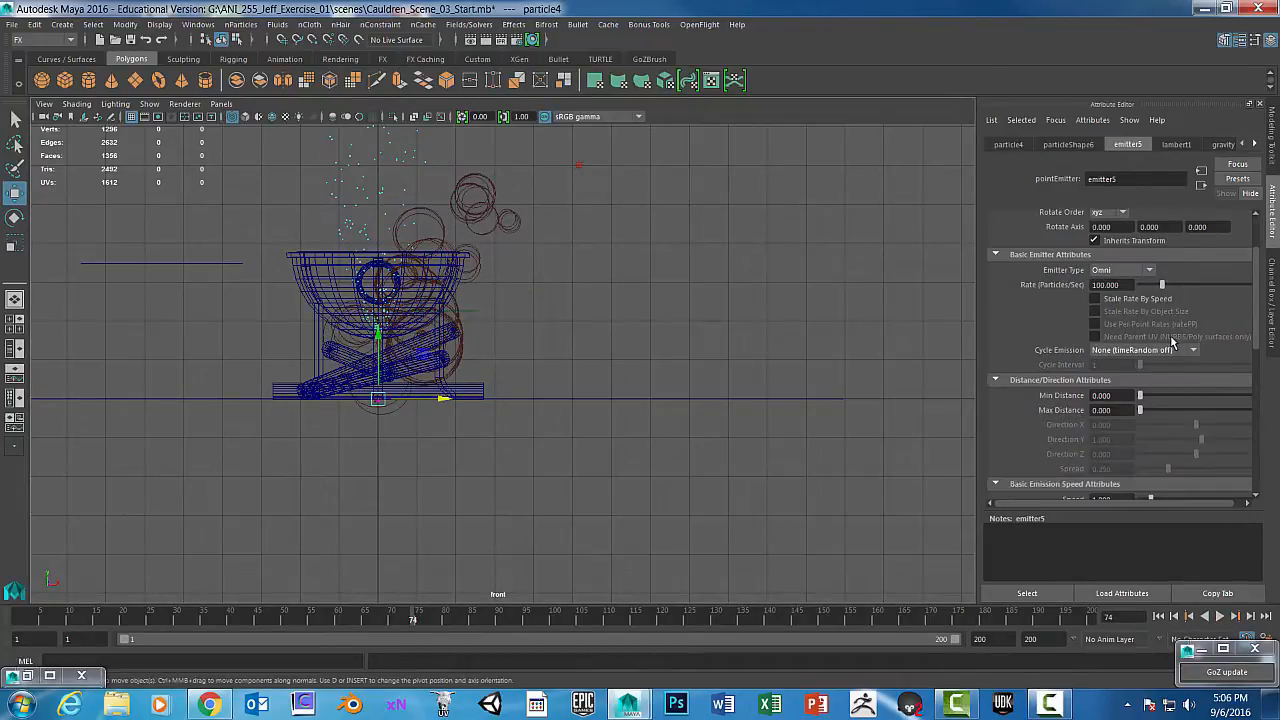
pyautogui.scroll(2, 1176, 340)
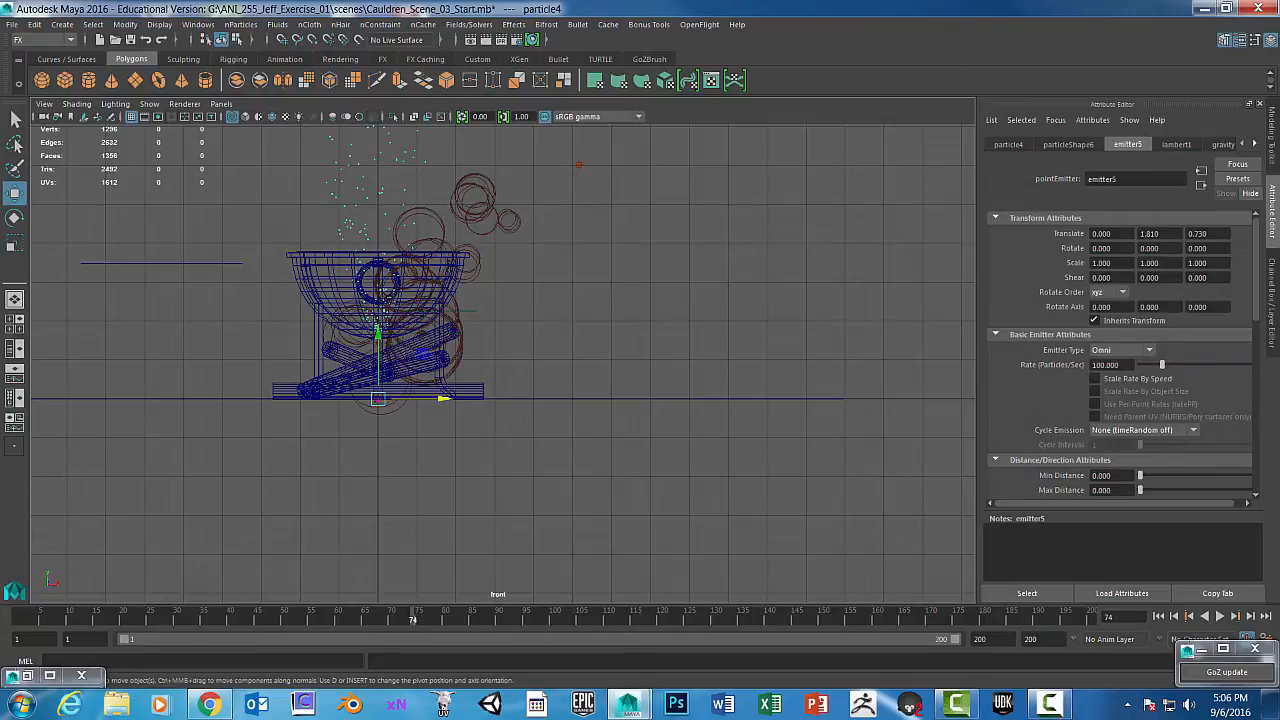
pyautogui.click(1220, 146)
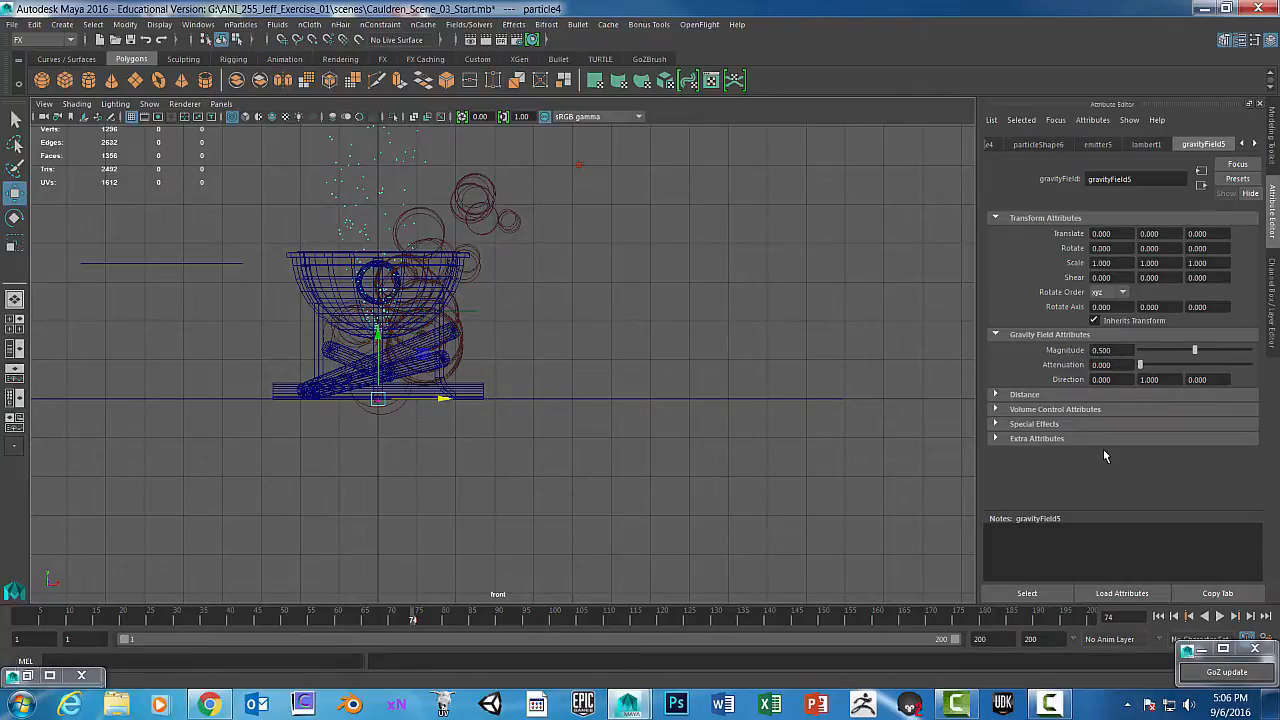
pyautogui.click(1158, 616)
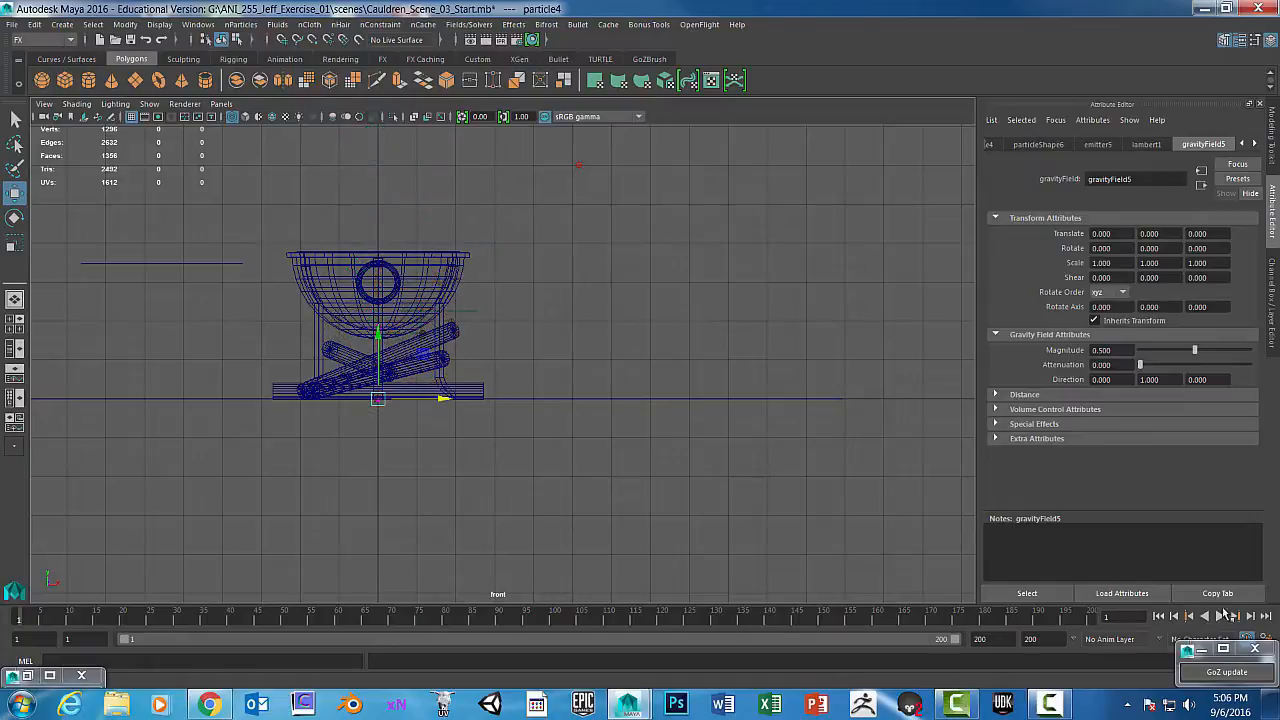
pyautogui.click(1222, 616)
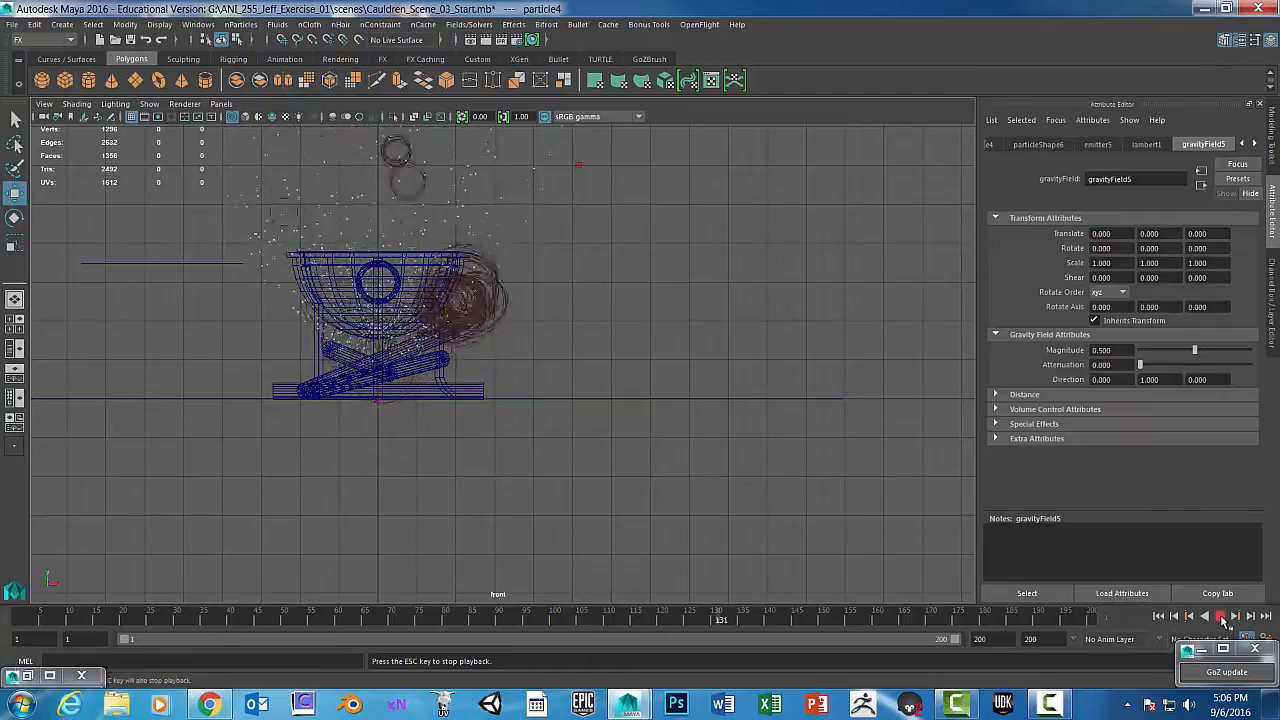
# Set the emission speed of emitter5 to 0.25 and play the simulation from the first frame
pyautogui.click(1222, 616)
pyautogui.click(1159, 616)
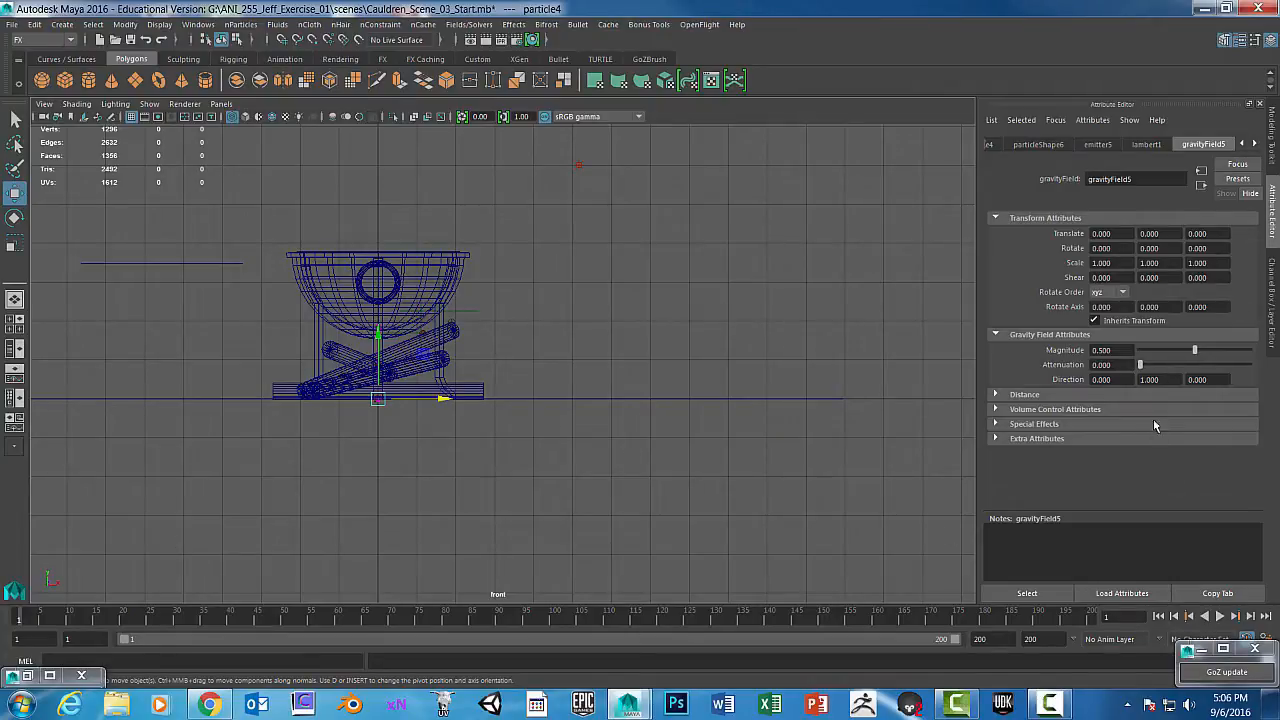
pyautogui.click(1098, 145)
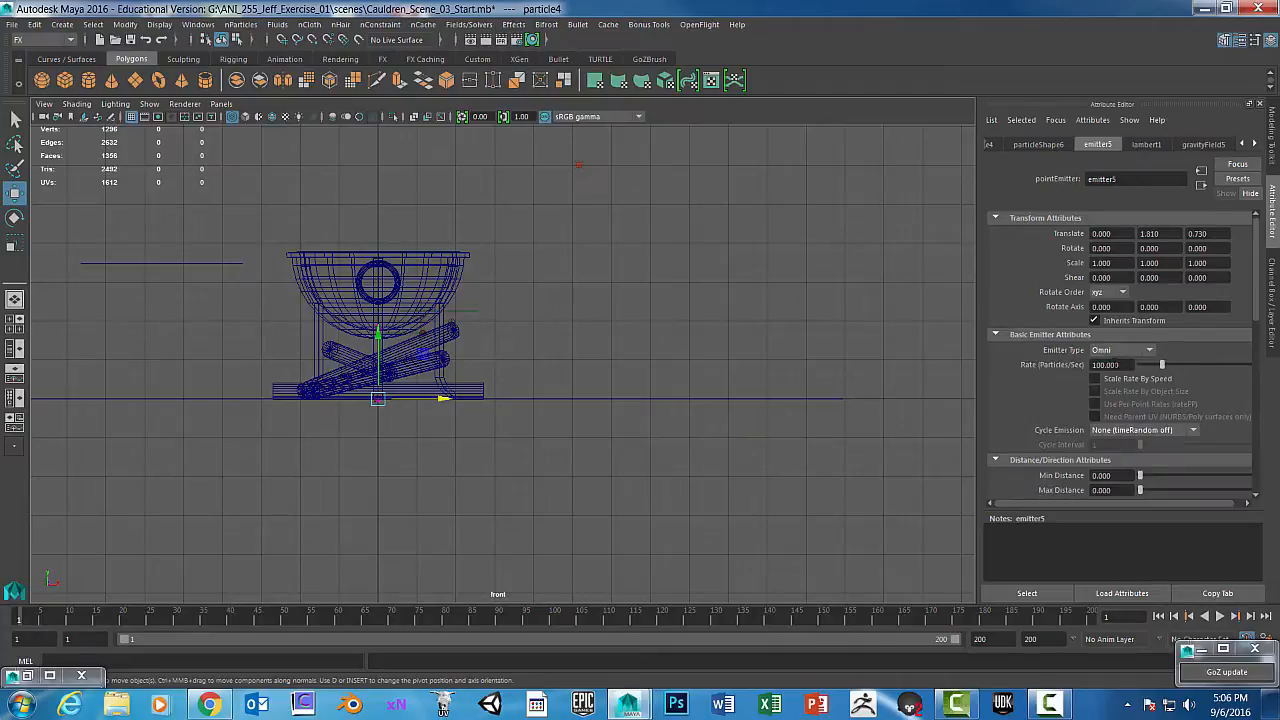
pyautogui.scroll(-2, 1136, 460)
pyautogui.scroll(-2, 1137, 465)
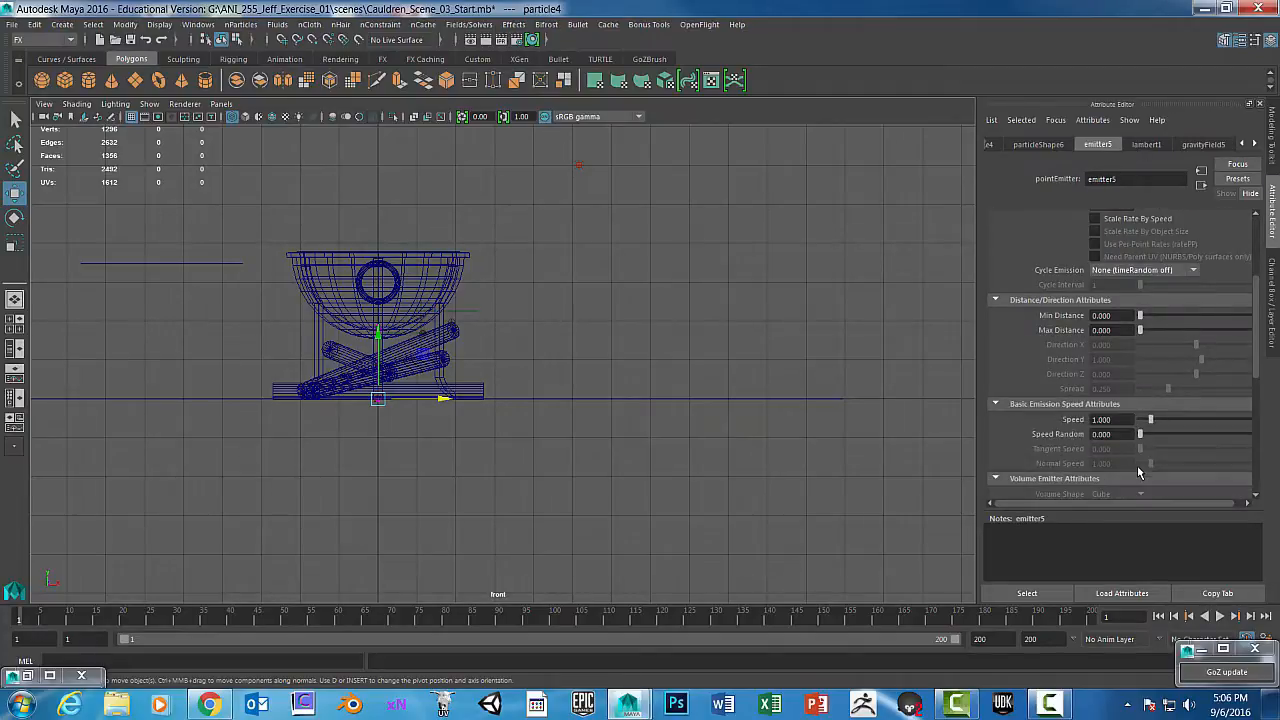
pyautogui.moveTo(1126, 420); pyautogui.dragTo(1061, 423)
pyautogui.write('.25')
pyautogui.press('Return')
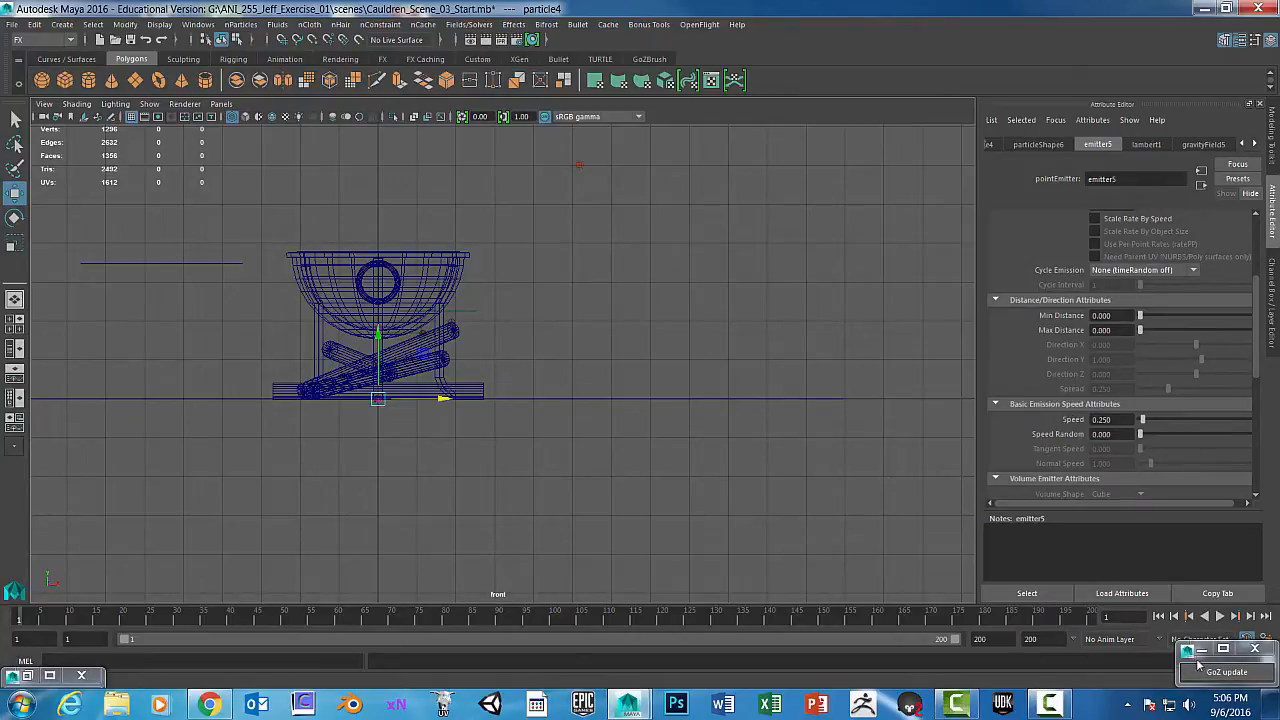
pyautogui.click(1220, 617)
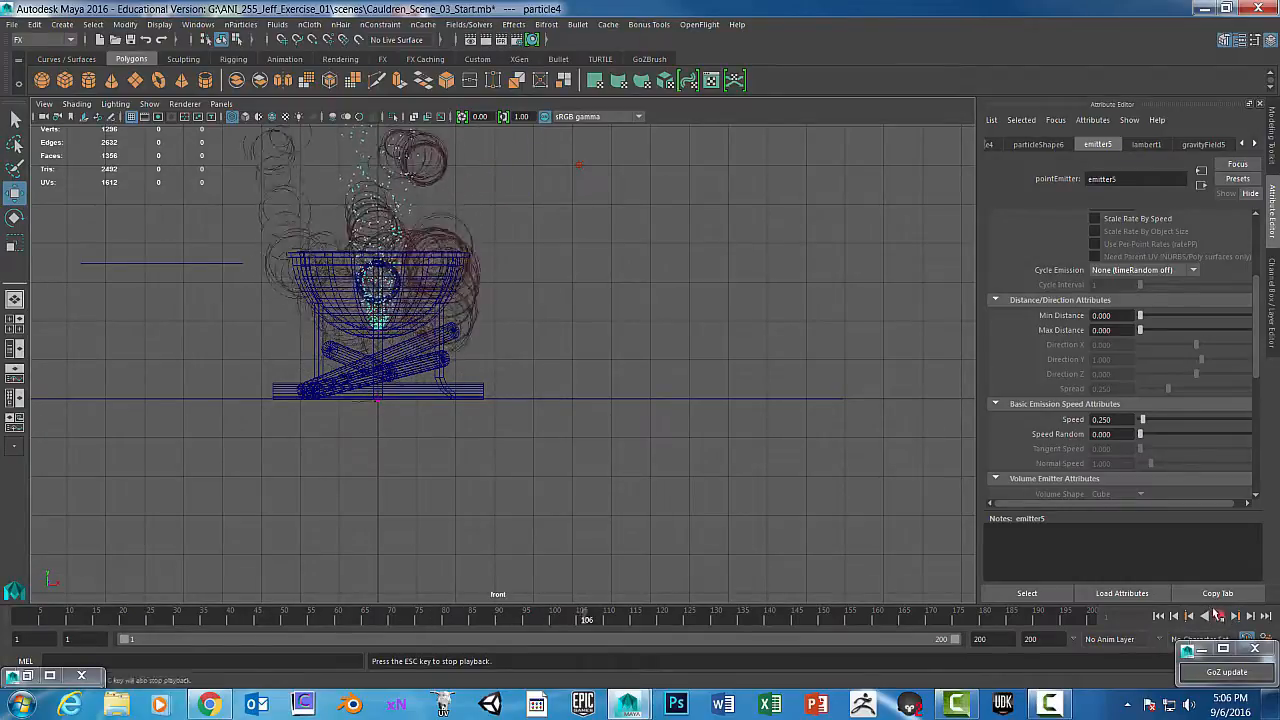
pyautogui.click(1221, 618)
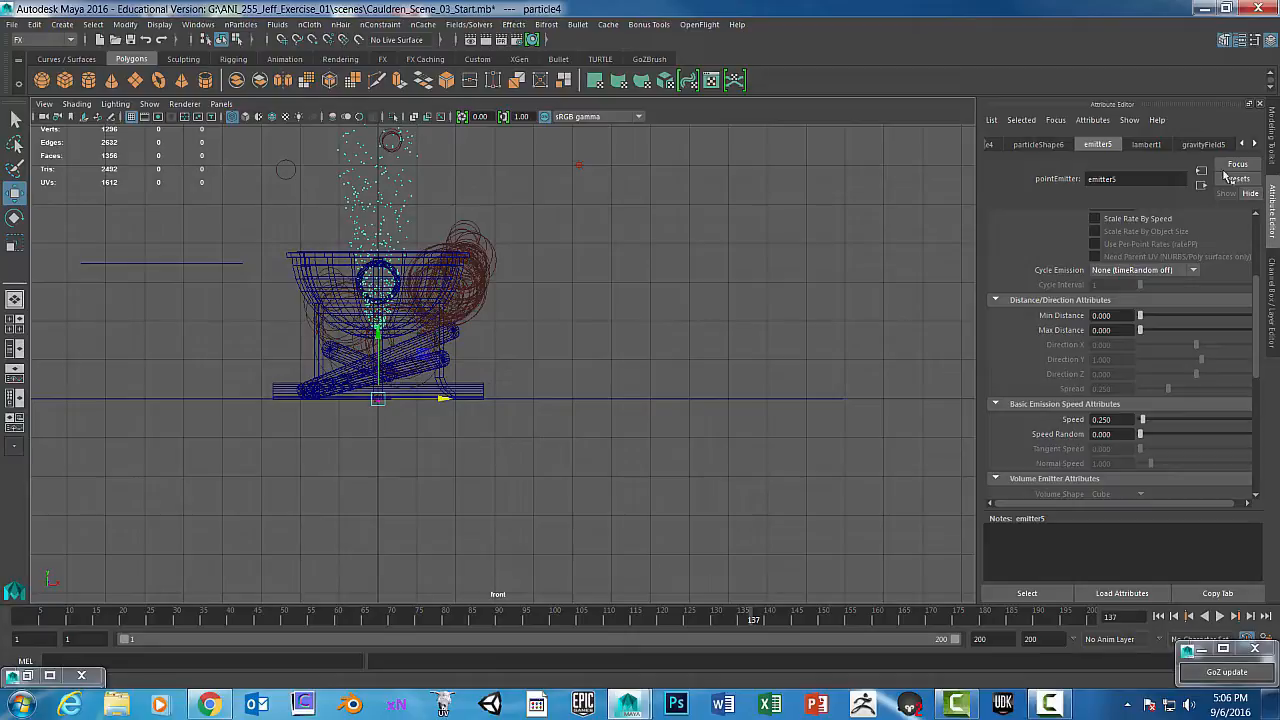
# Set the magnitude of gravityField5 to 0.1 and replay the simulation from the first frame
pyautogui.click(1256, 144)
pyautogui.click(1257, 144)
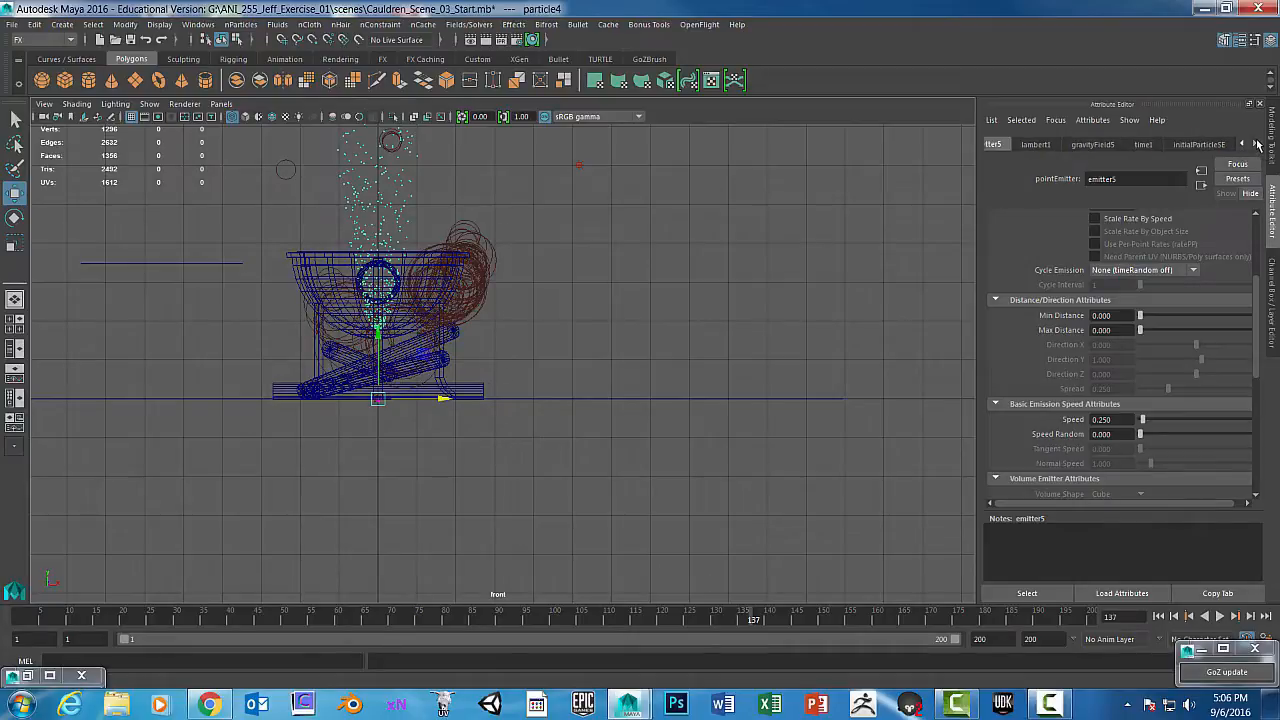
pyautogui.click(1088, 144)
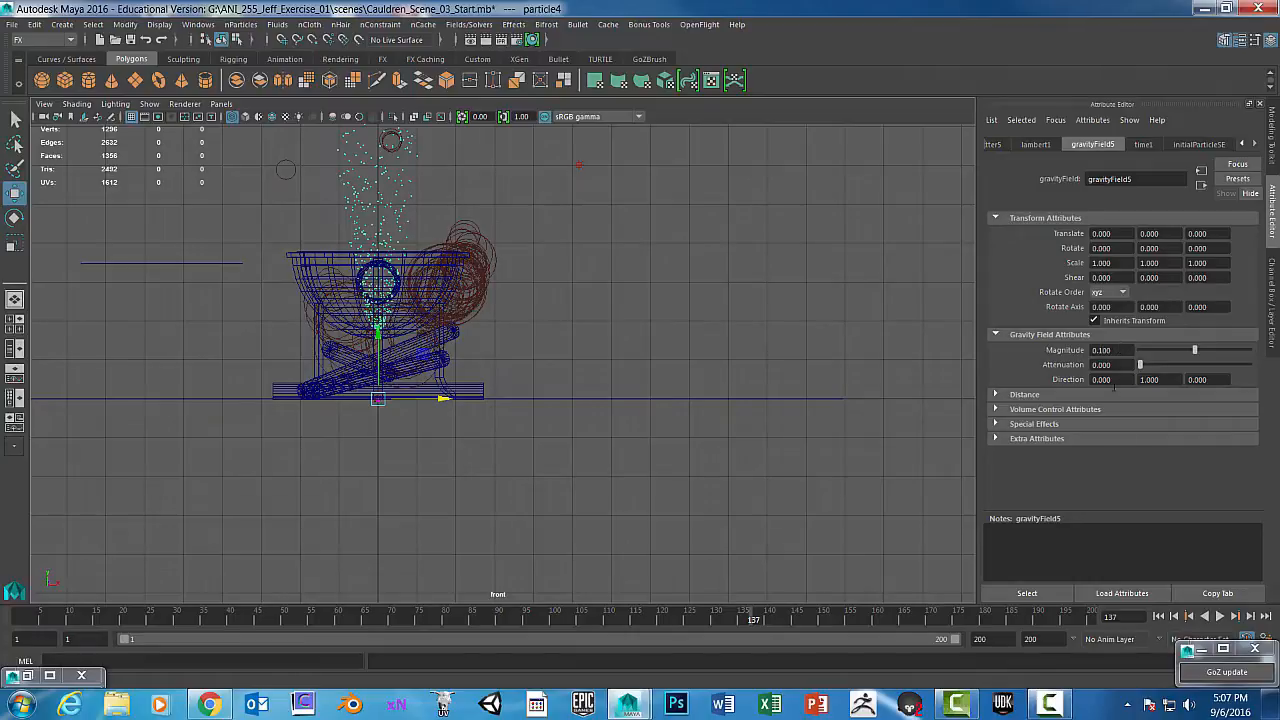
pyautogui.click(1158, 616)
pyautogui.click(1220, 616)
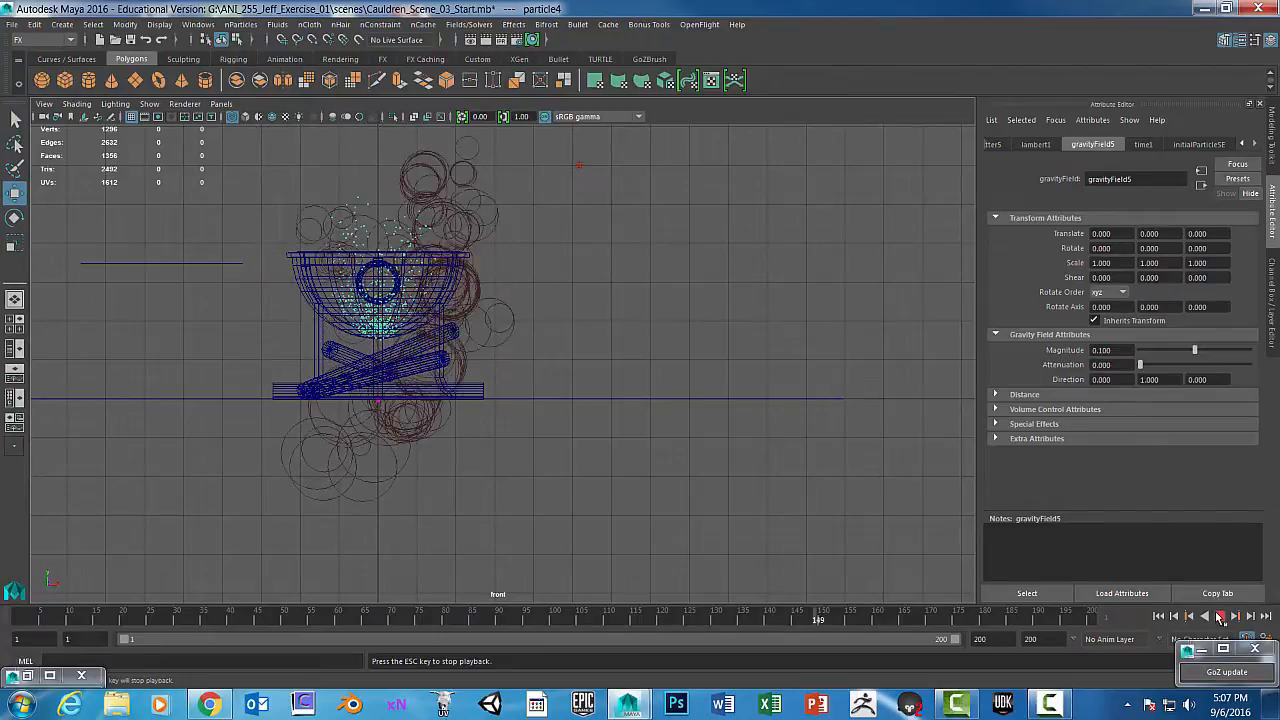
pyautogui.click(1220, 617)
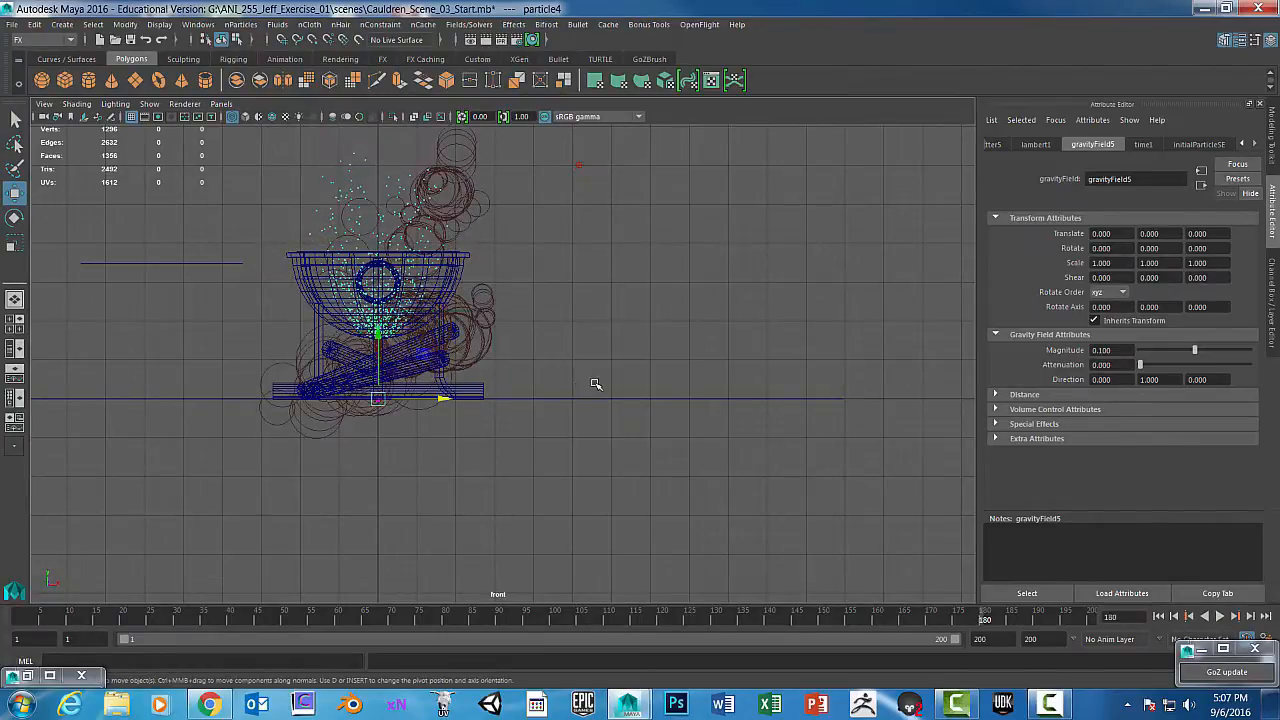
# Select emitter5 and raise it slightly inside the bottom of the cauldron, to a Translate Y of about 1.97
pyautogui.scroll(5, 595, 384)
pyautogui.scroll(3, 595, 384)
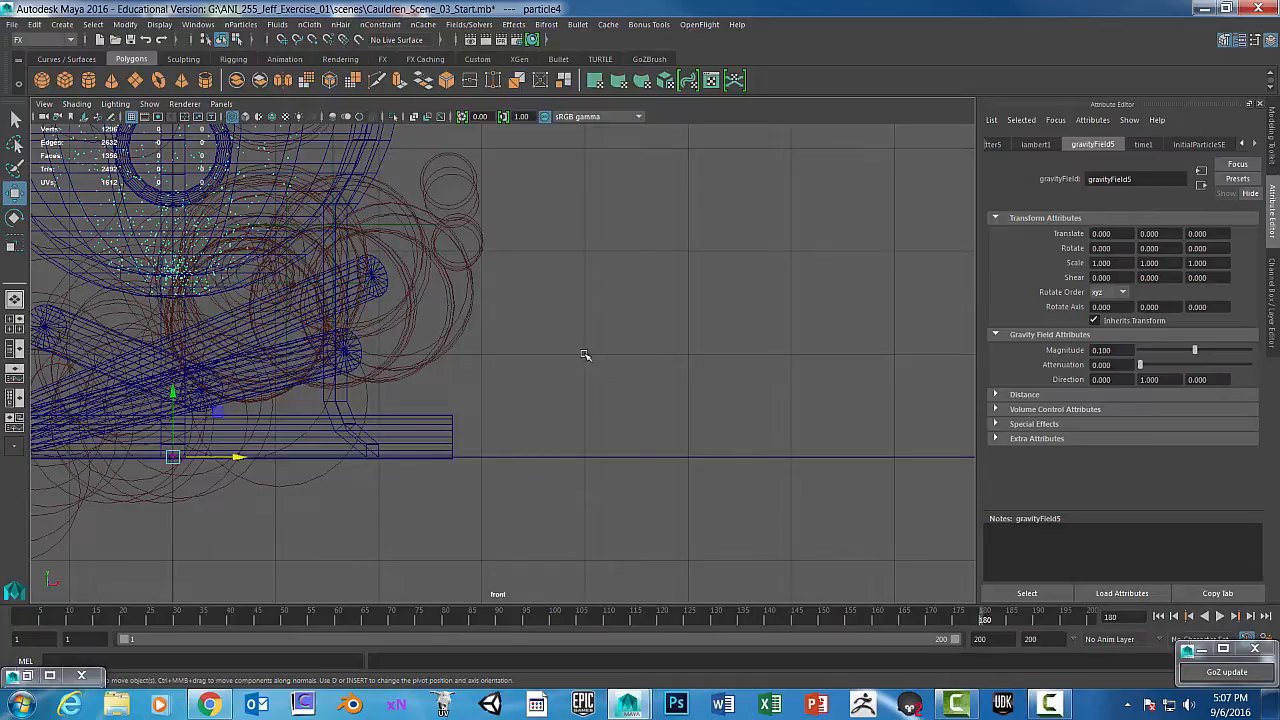
pyautogui.keyDown('alt'); pyautogui.moveTo(583, 354); pyautogui.dragTo(725, 465, button='middle'); pyautogui.keyUp('alt')
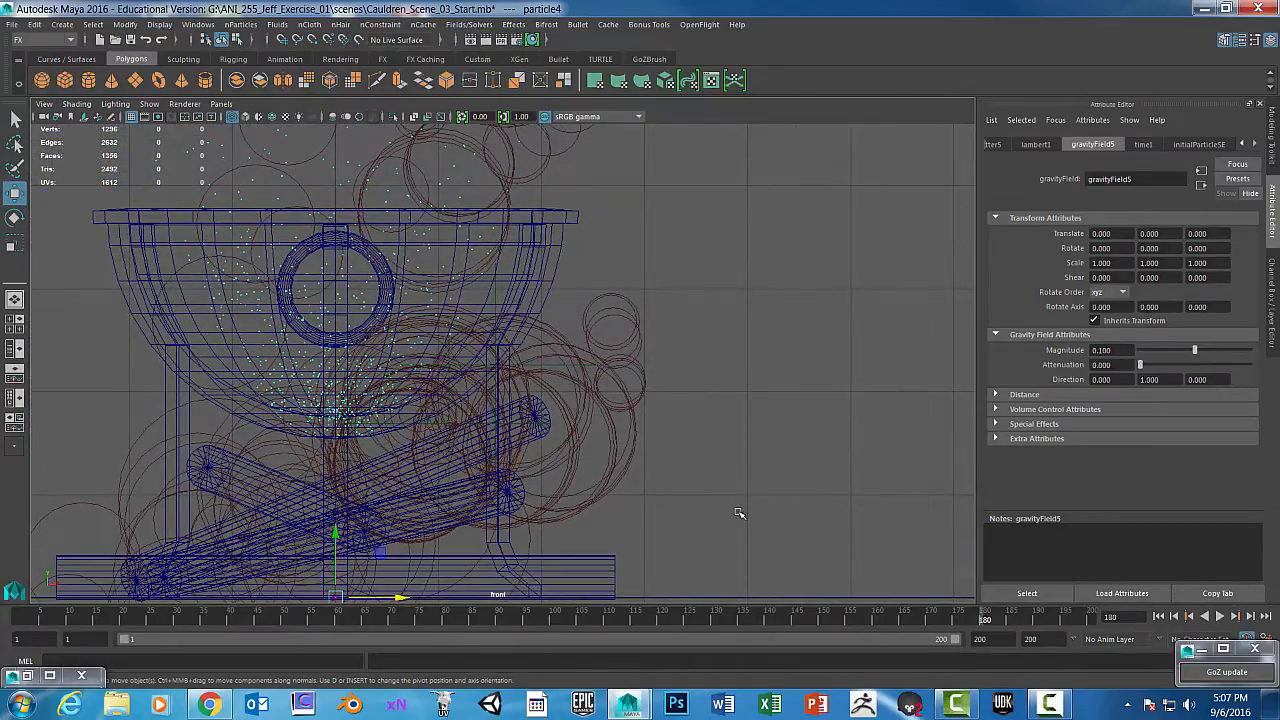
pyautogui.click(50, 675)
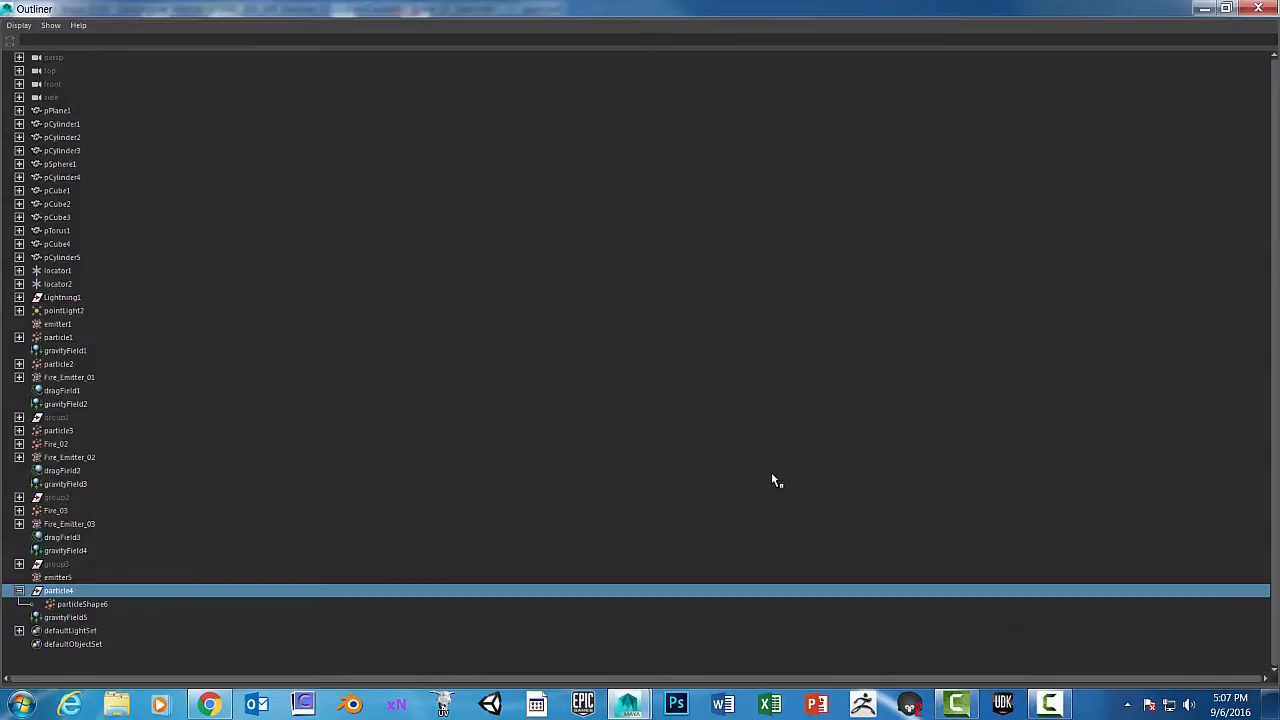
pyautogui.click(57, 579)
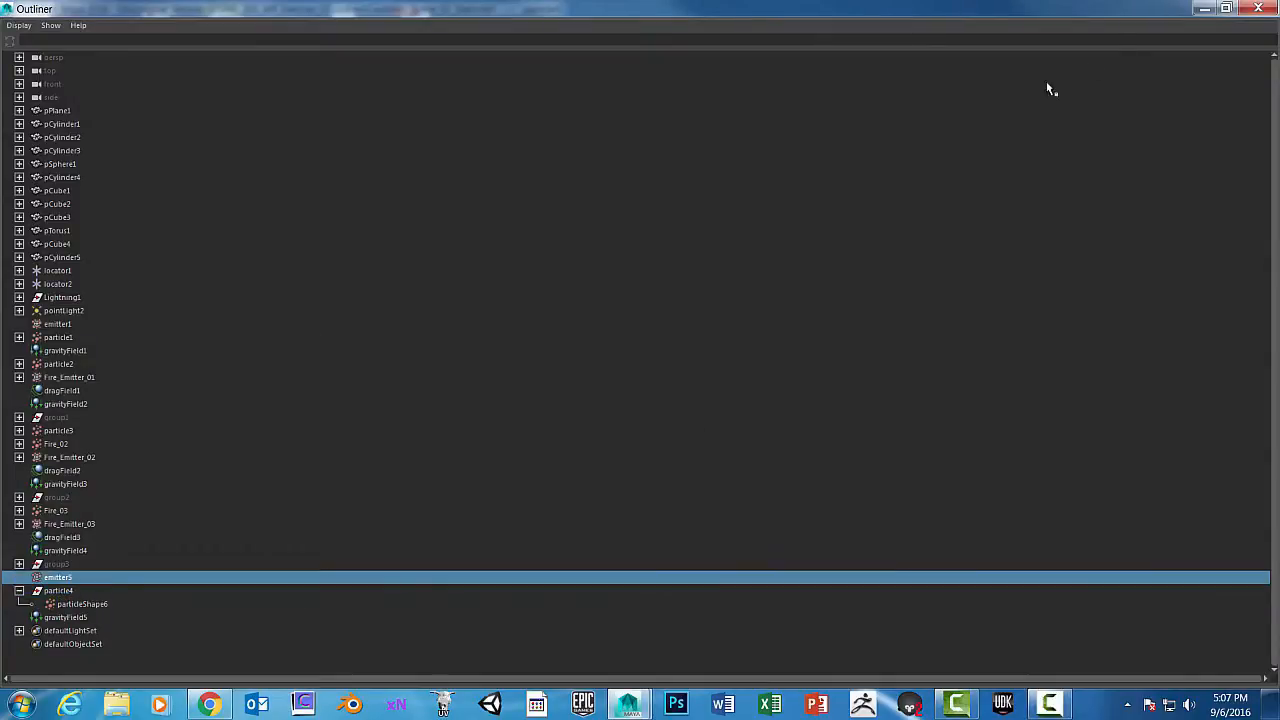
pyautogui.click(1205, 9)
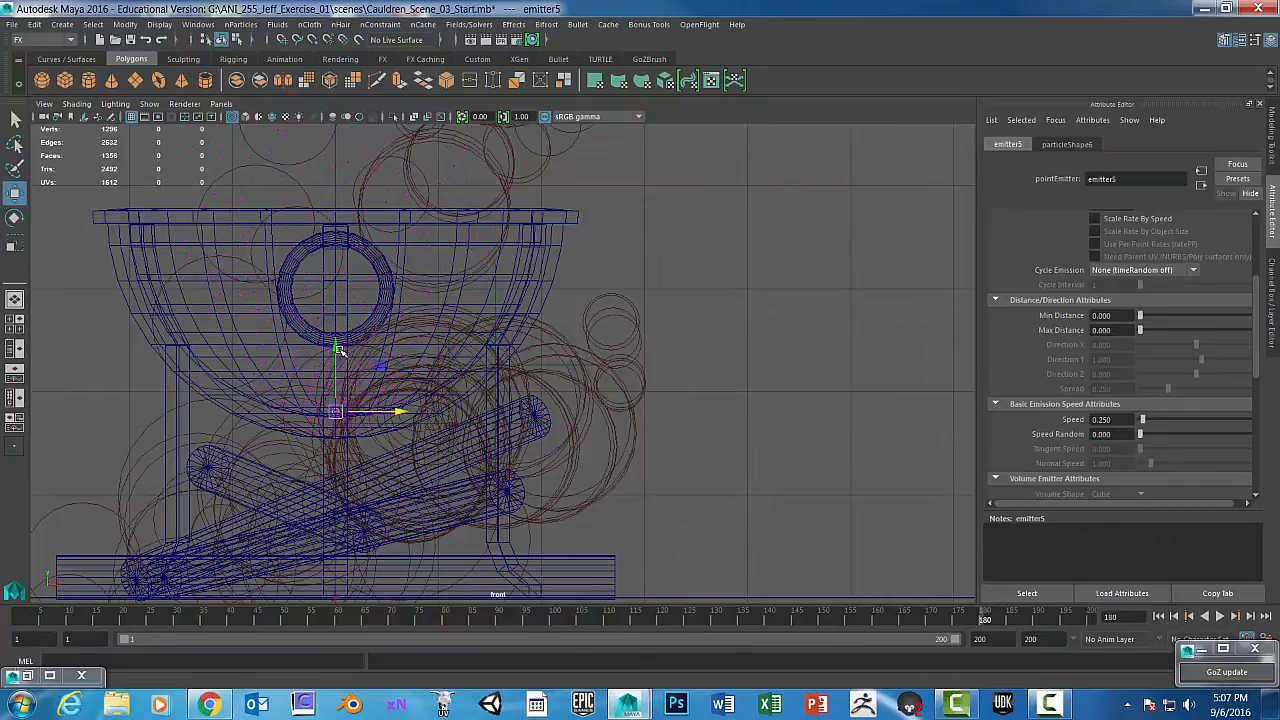
pyautogui.moveTo(335, 343); pyautogui.dragTo(335, 328)
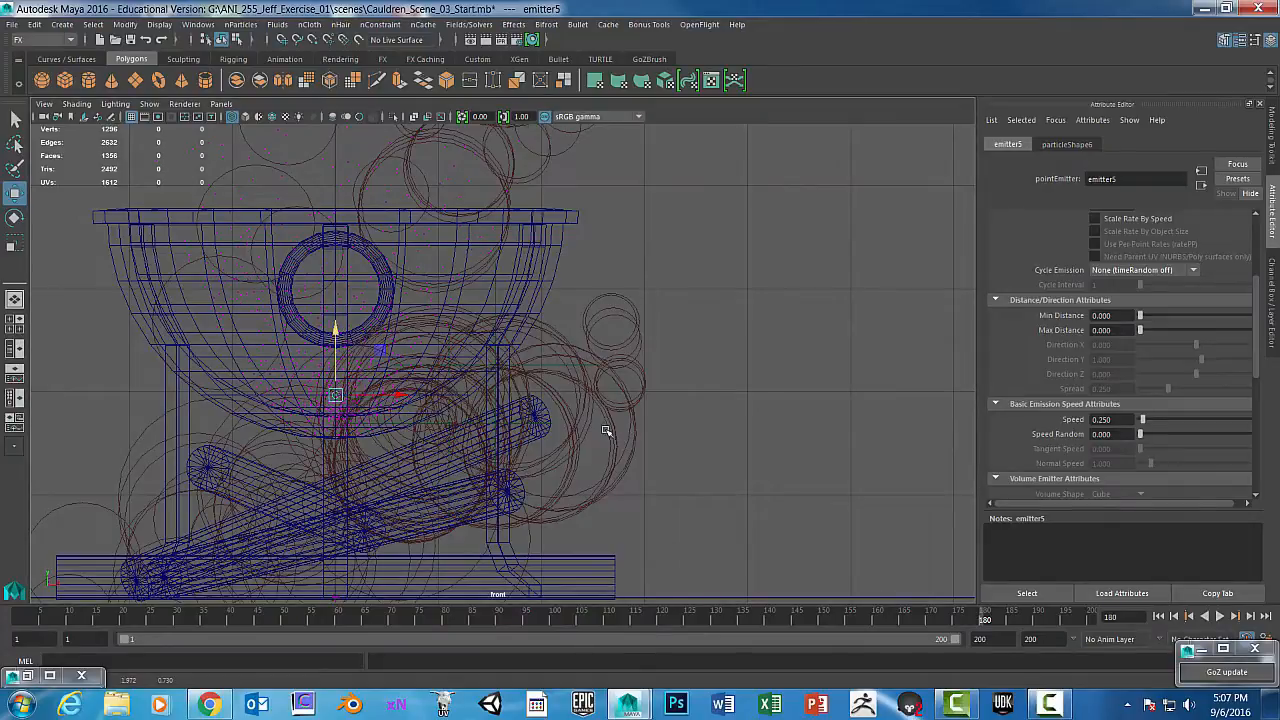
# Play the simulation from the first frame to check the particles from the raised emitter
pyautogui.click(1158, 616)
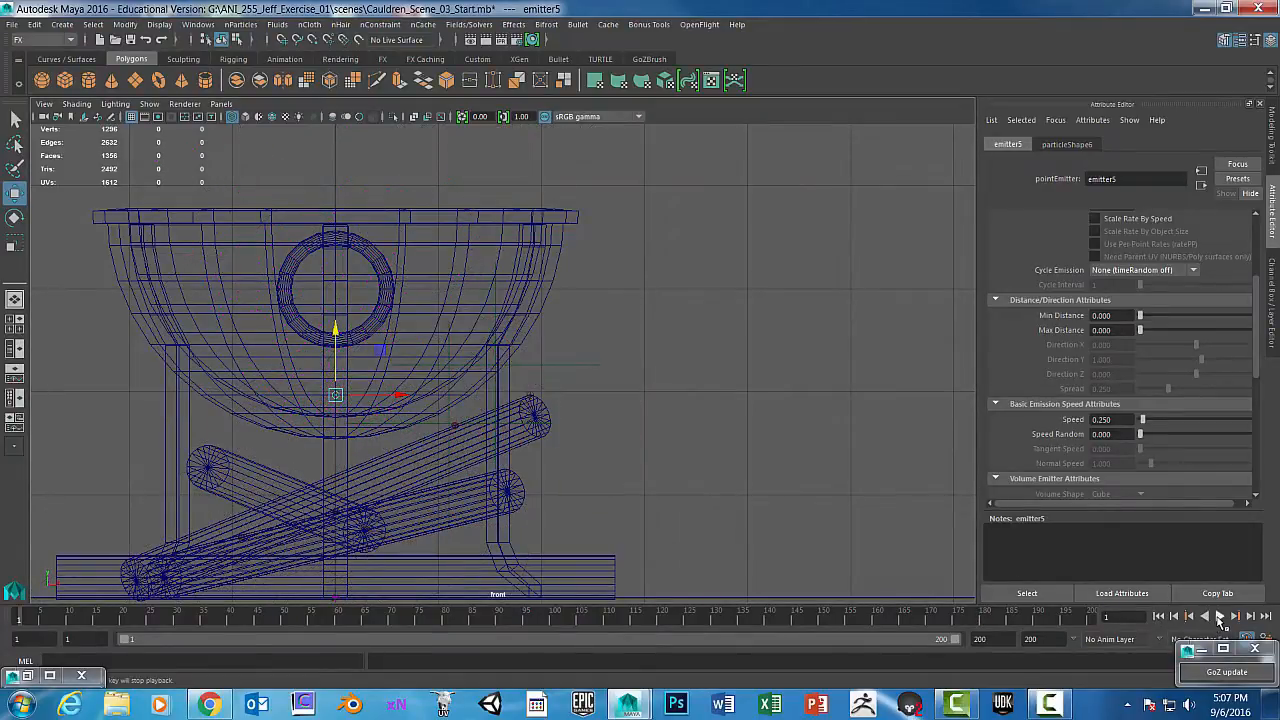
pyautogui.click(1219, 616)
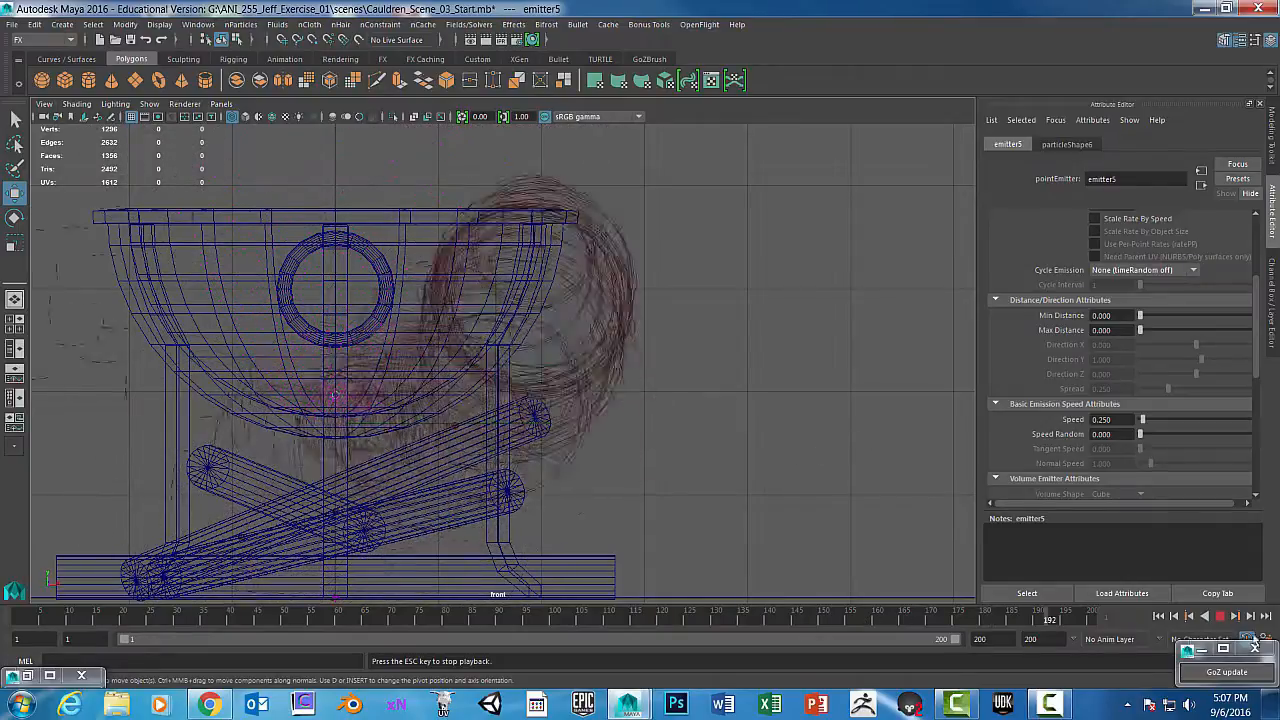
pyautogui.click(1219, 617)
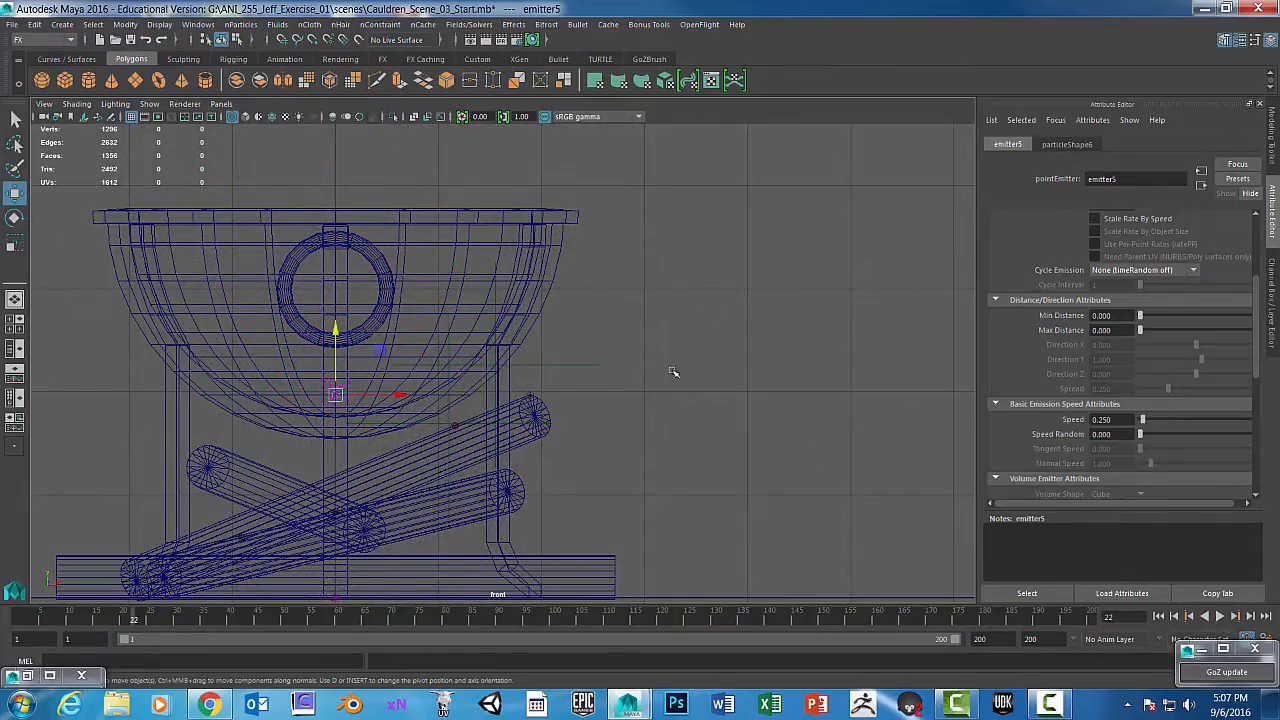
# Set the rate of emitter5 to 0 at frame 1 and keyframe it
pyautogui.hotkey('ctrl', 'a')
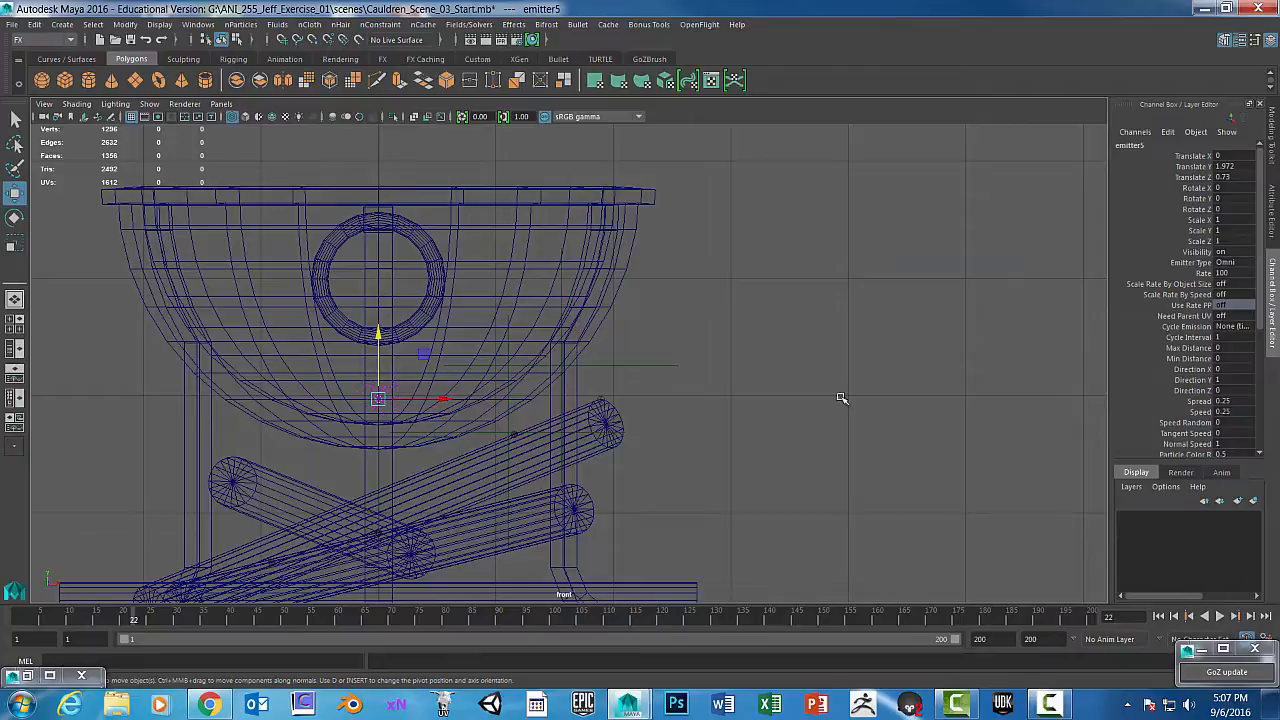
pyautogui.click(1210, 273)
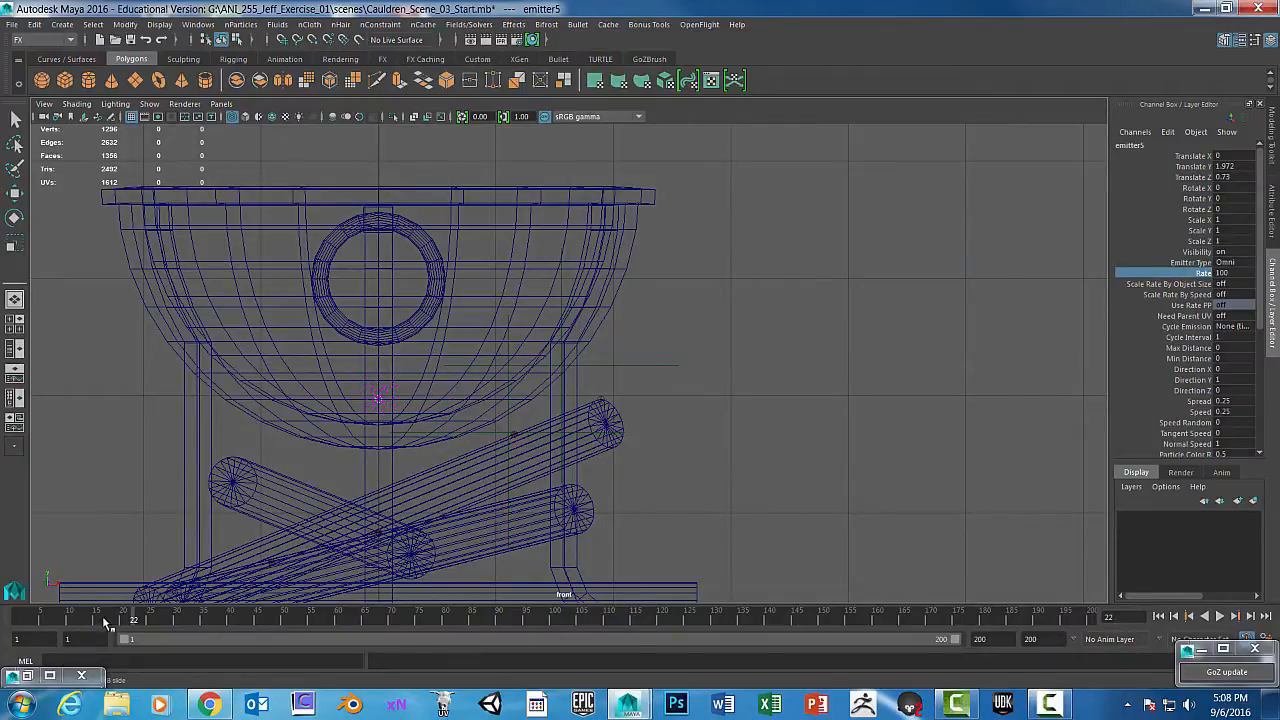
pyautogui.moveTo(81, 622); pyautogui.dragTo(7, 626)
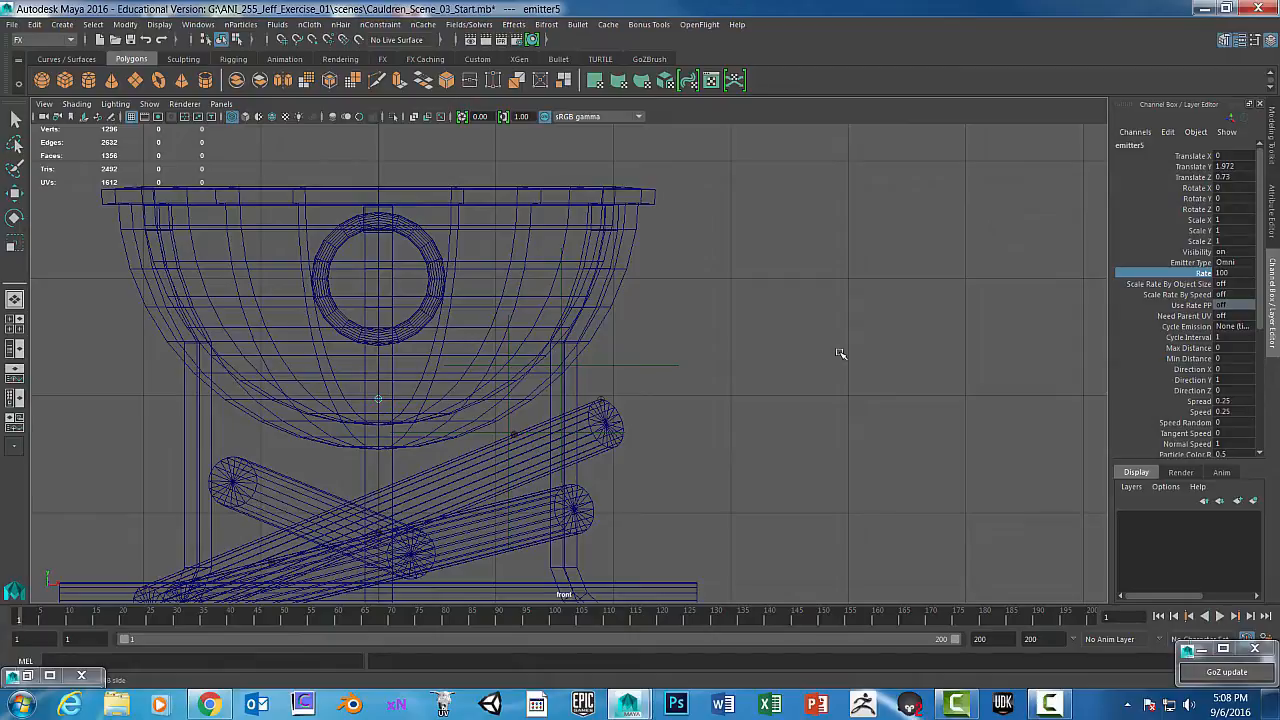
pyautogui.doubleClick(1225, 272)
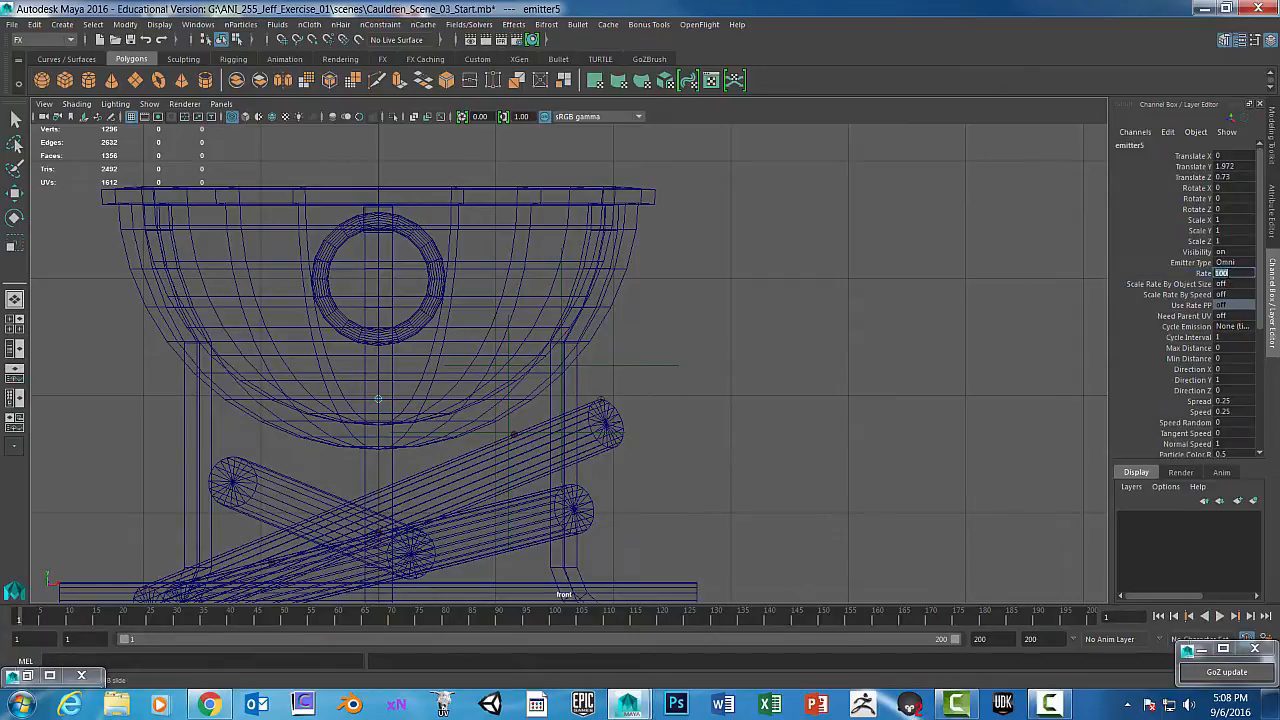
pyautogui.write('0')
pyautogui.press('Return')
pyautogui.rightClick(1205, 273)
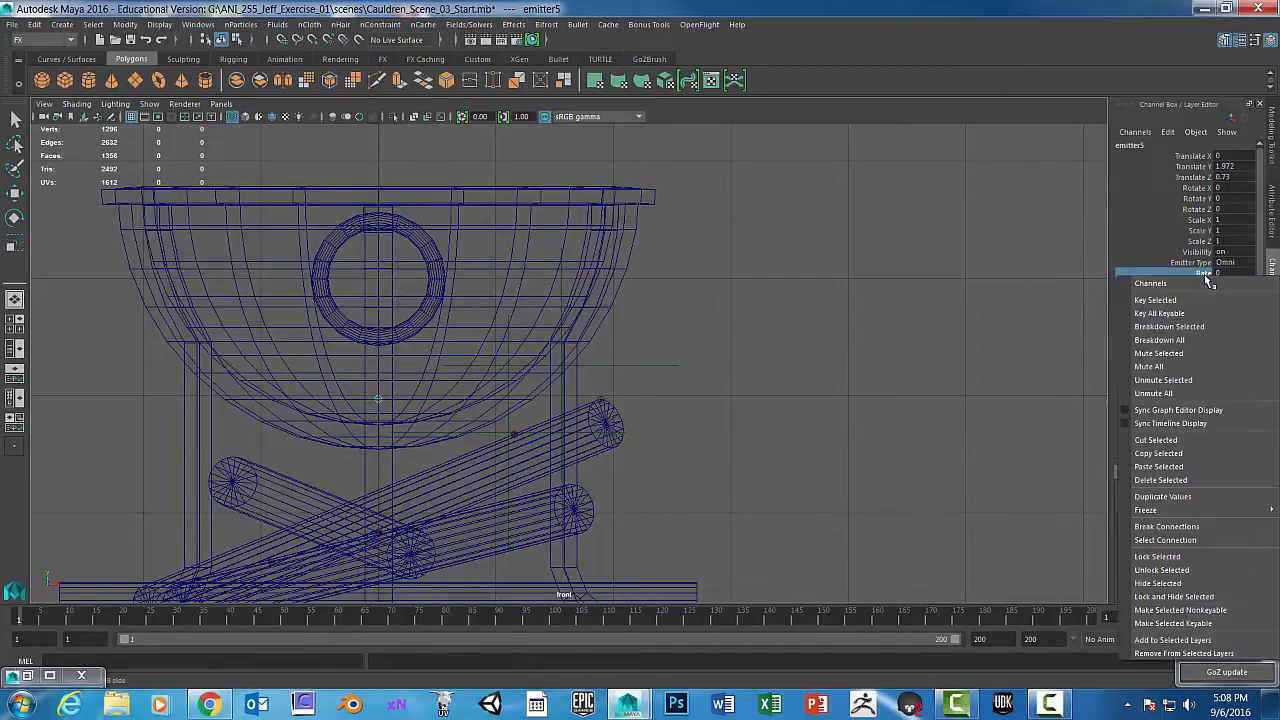
pyautogui.click(1176, 300)
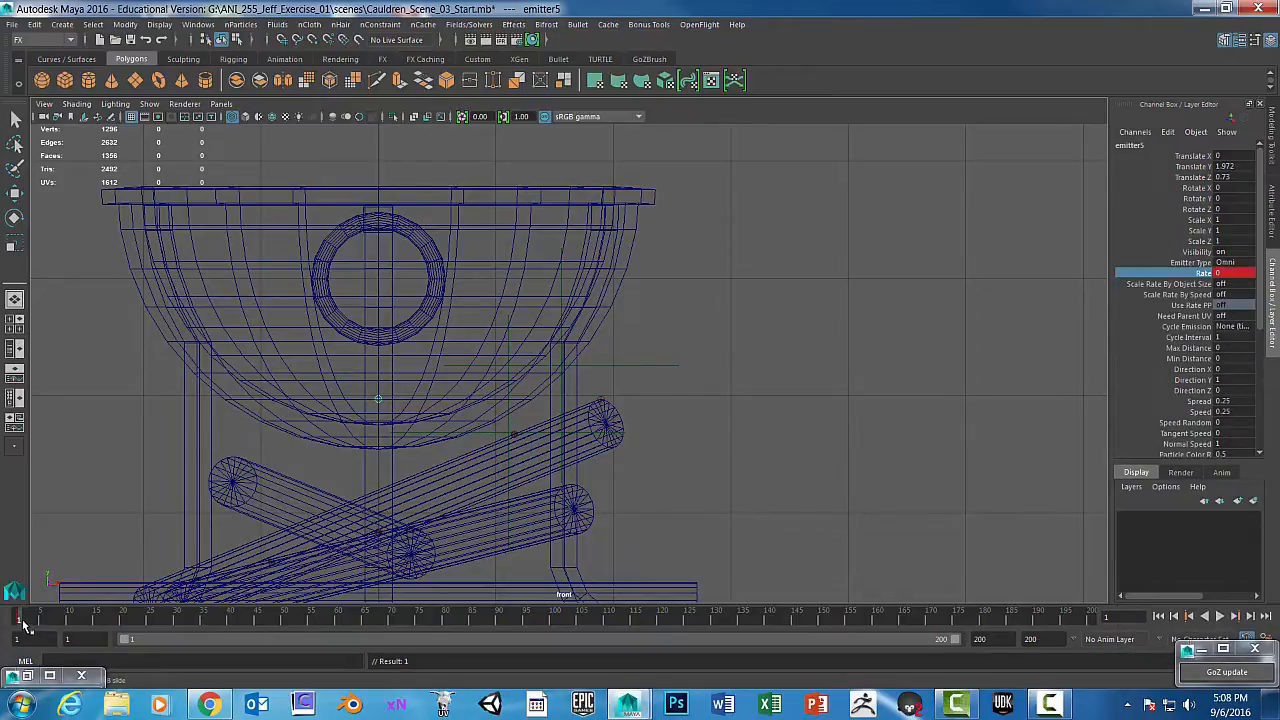
# Keyframe the rate of emitter5 at 0 on frame 100
pyautogui.hotkey('alt', 'v')
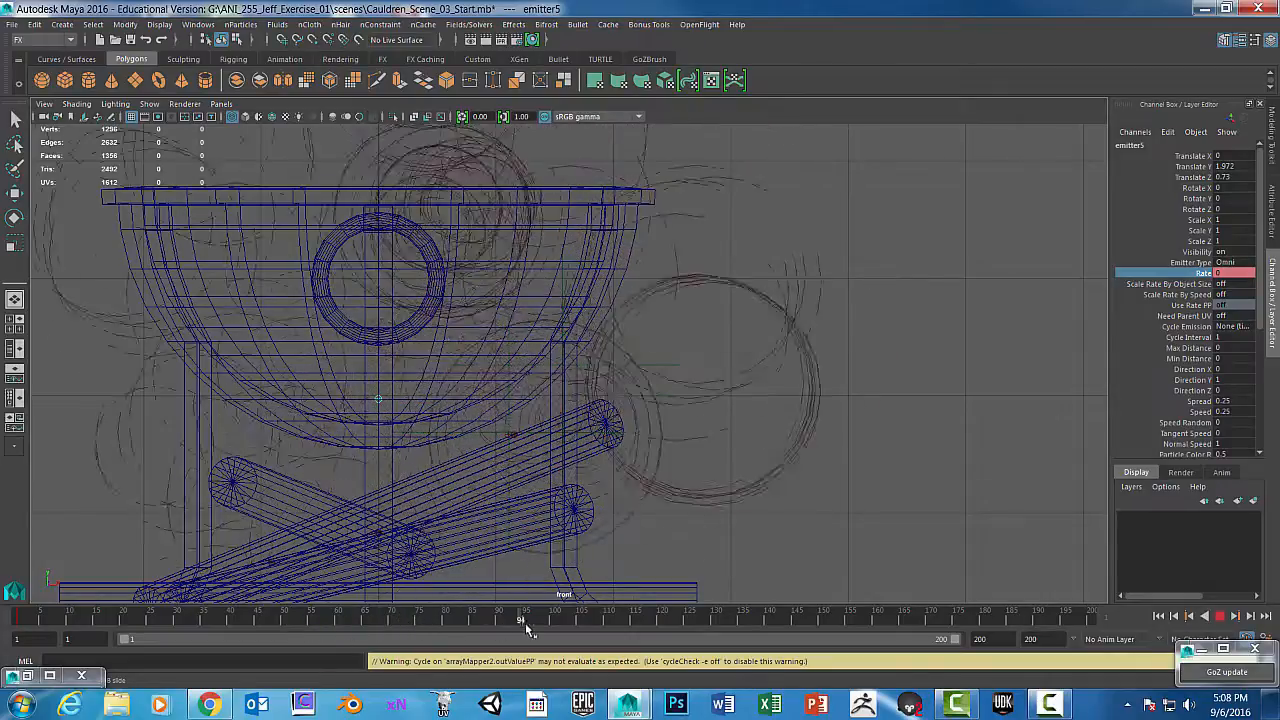
pyautogui.moveTo(560, 625); pyautogui.dragTo(556, 624)
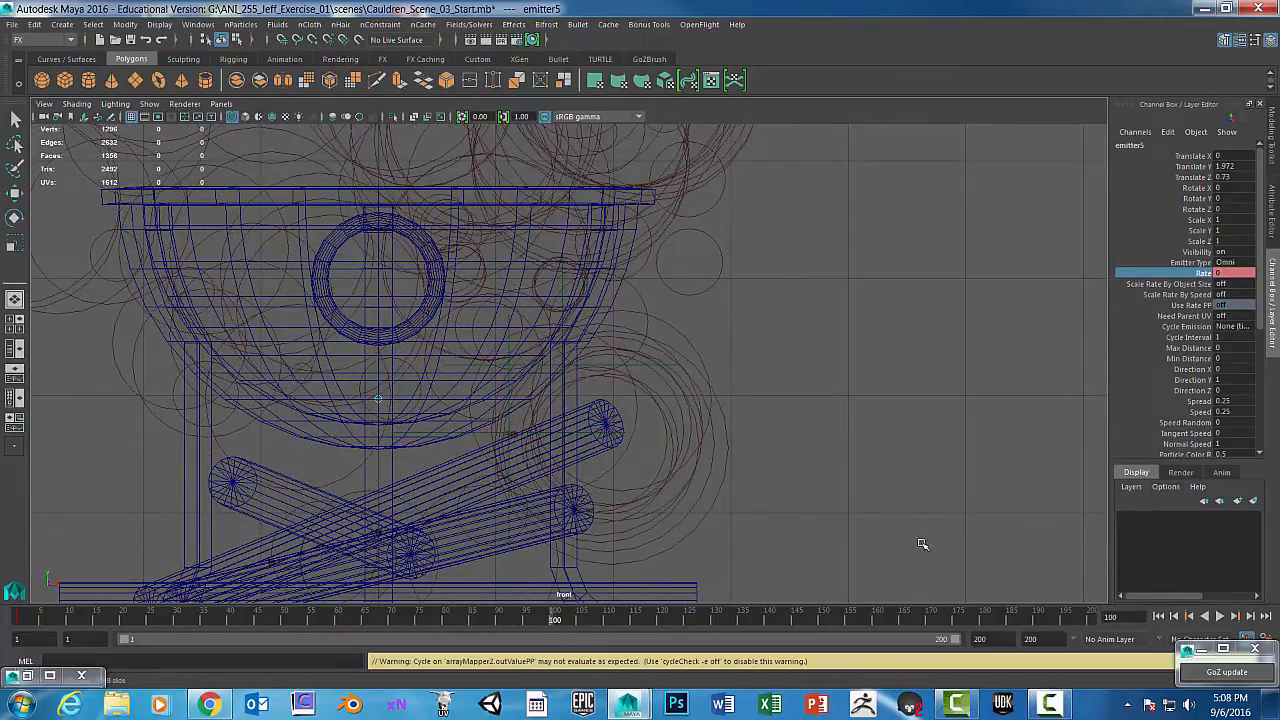
pyautogui.rightClick(1206, 275)
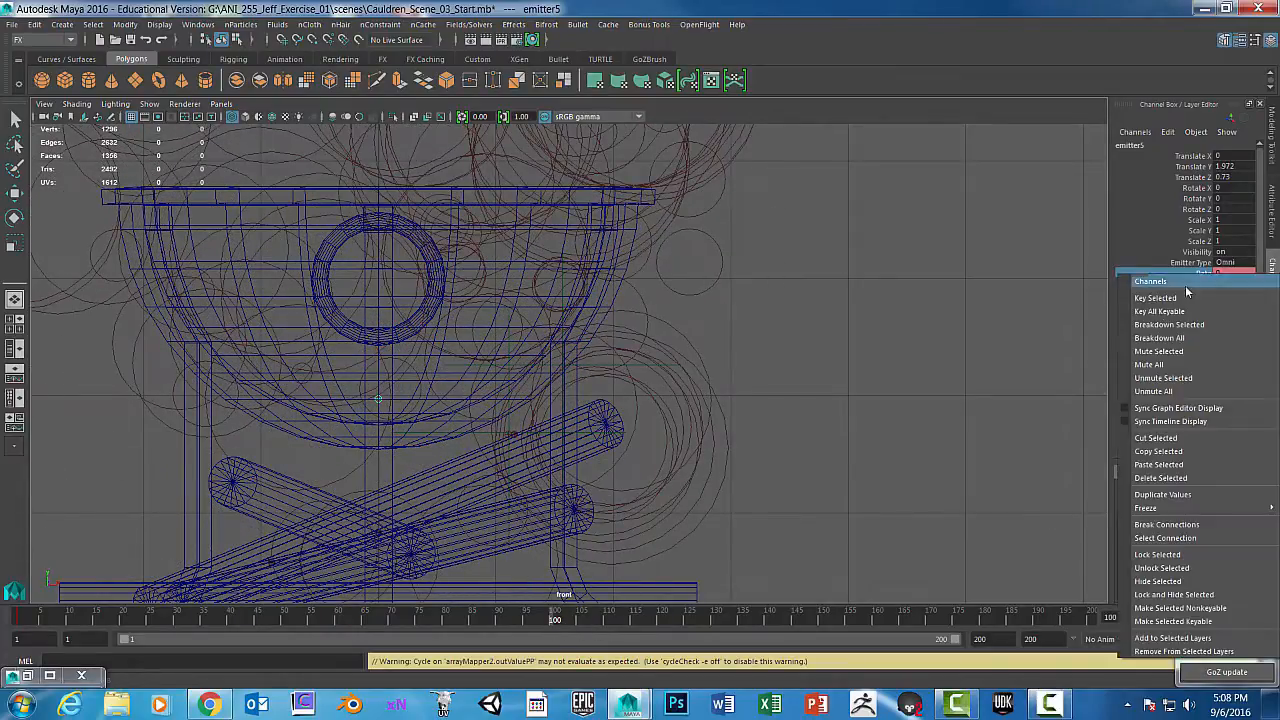
pyautogui.click(1160, 295)
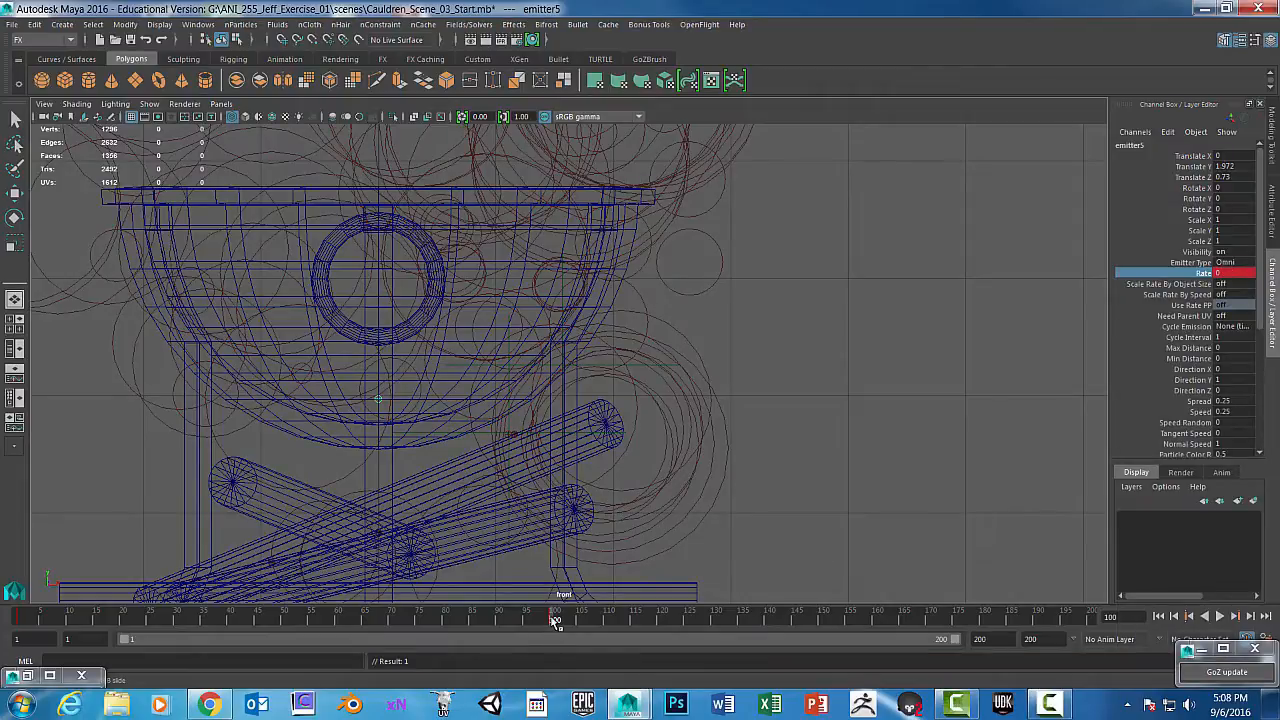
# Set the rate of emitter5 to 20 at frame 110 and keyframe it
pyautogui.moveTo(555, 622); pyautogui.dragTo(658, 626)
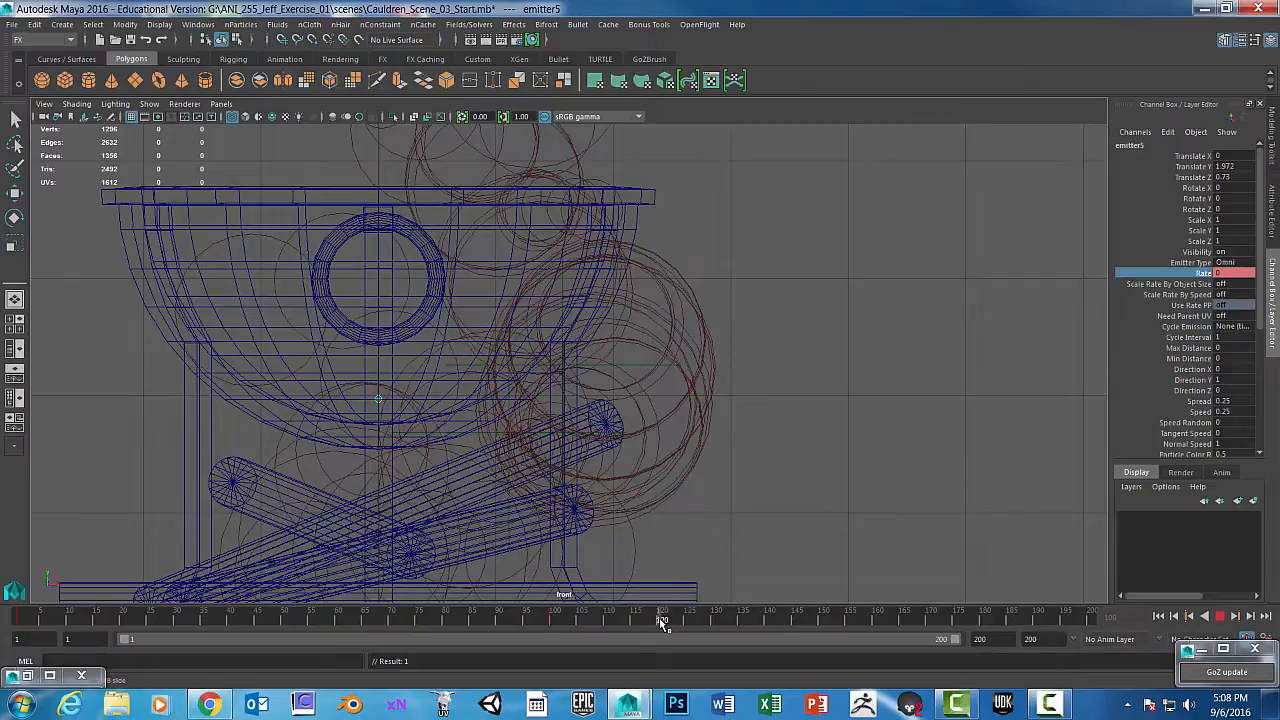
pyautogui.moveTo(663, 624); pyautogui.dragTo(667, 623)
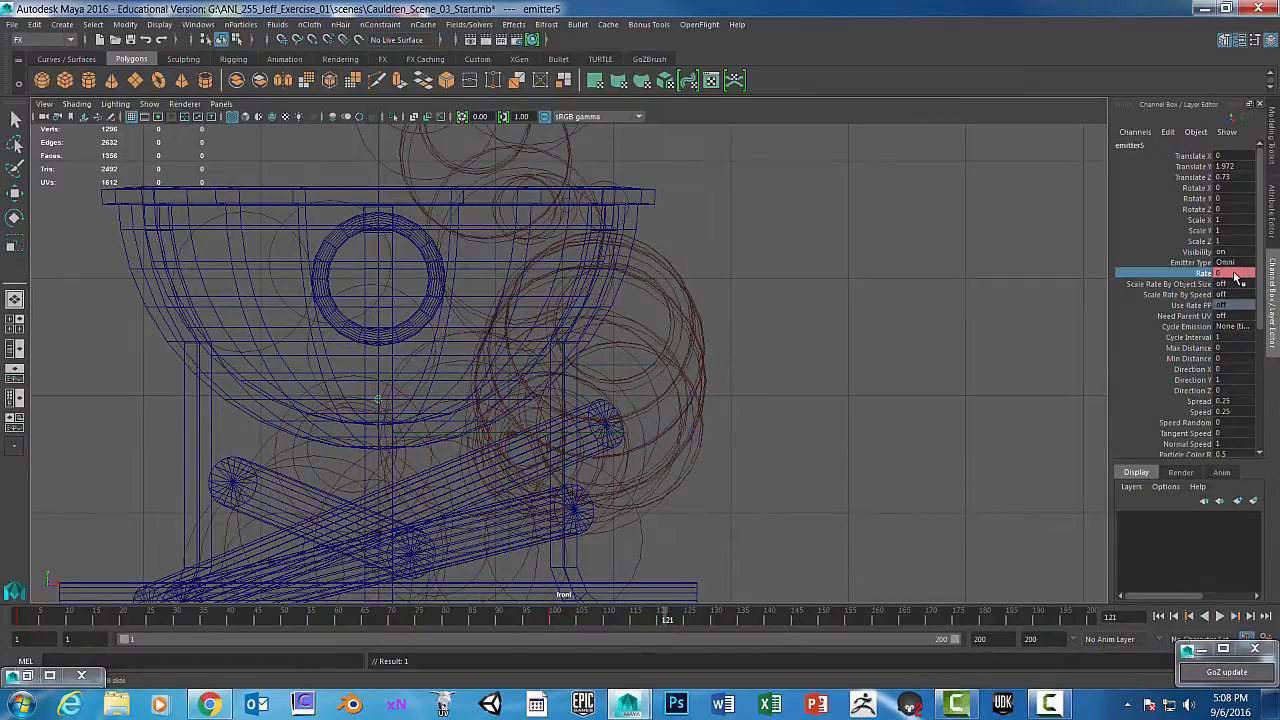
pyautogui.moveTo(667, 624); pyautogui.dragTo(607, 620)
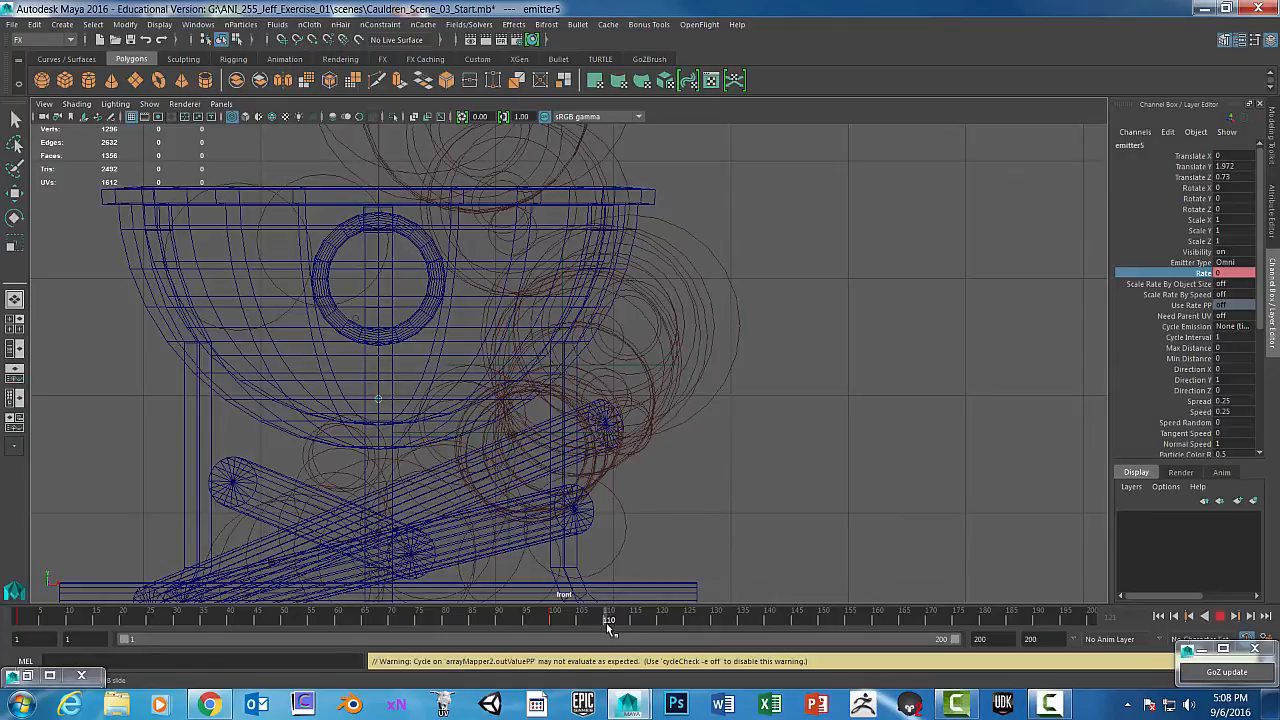
pyautogui.click(1225, 274)
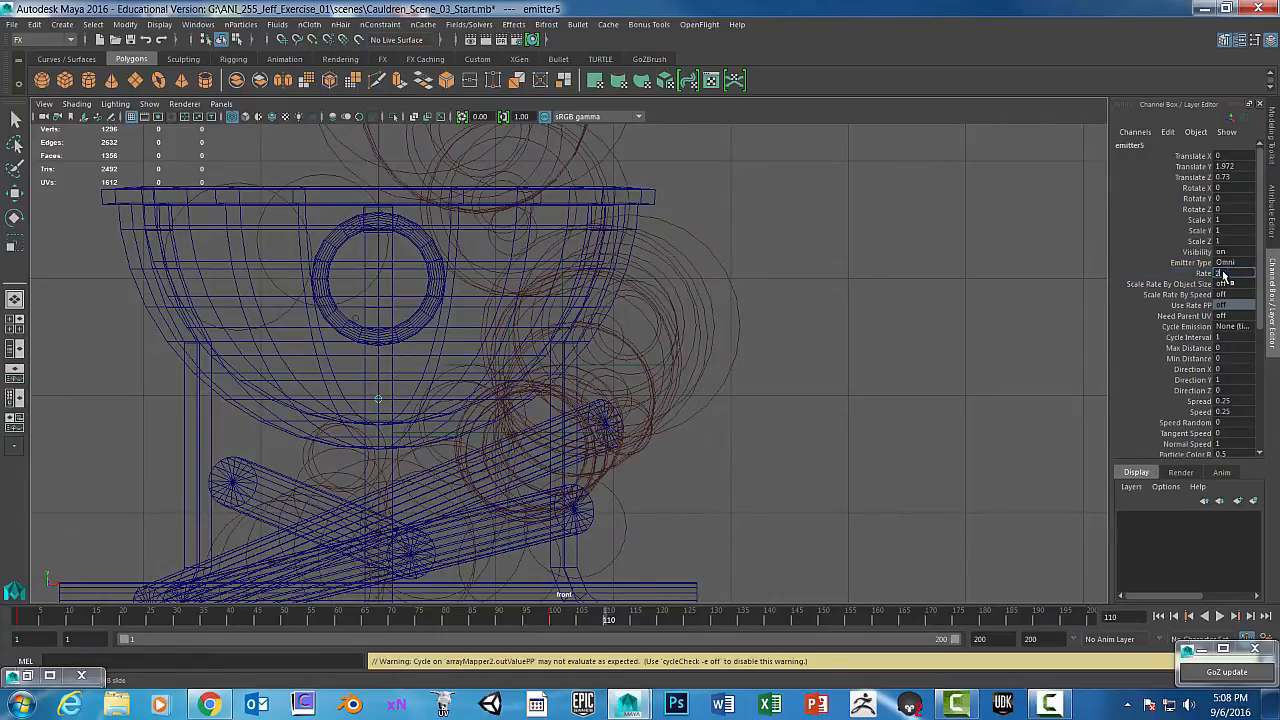
pyautogui.press('Return')
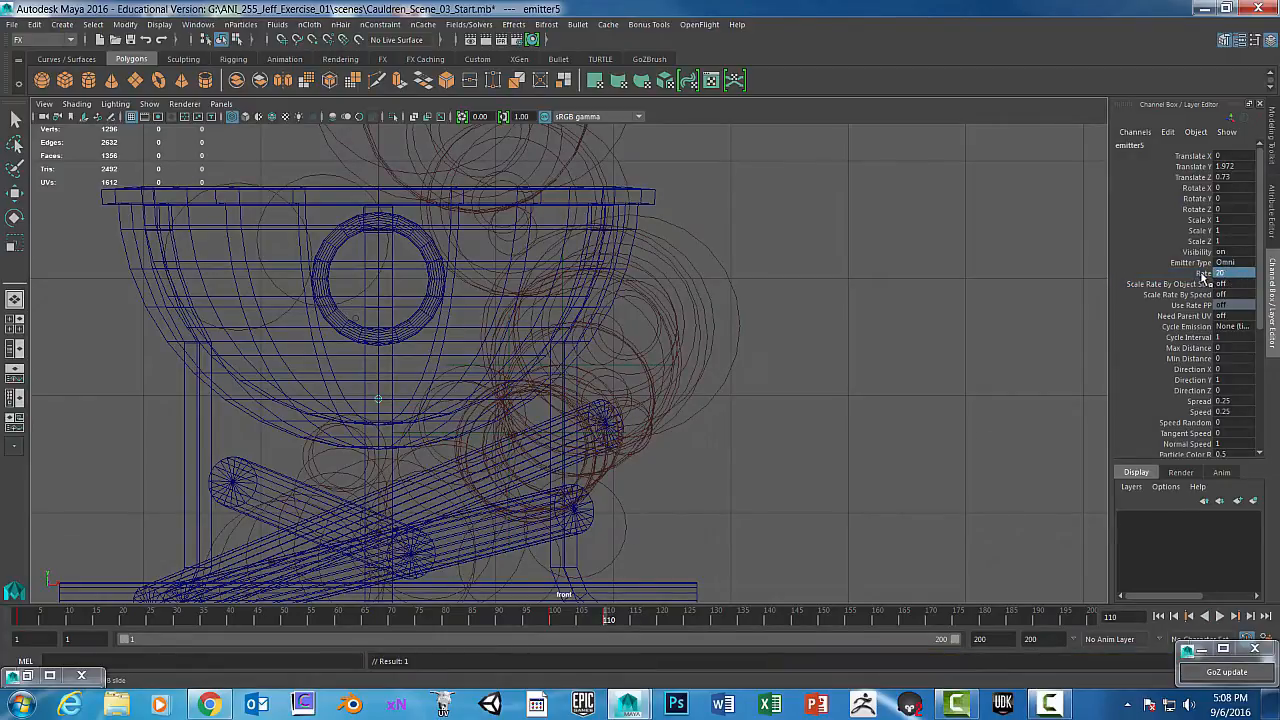
pyautogui.click(1203, 275)
pyautogui.rightClick(1203, 275)
pyautogui.click(1195, 296)
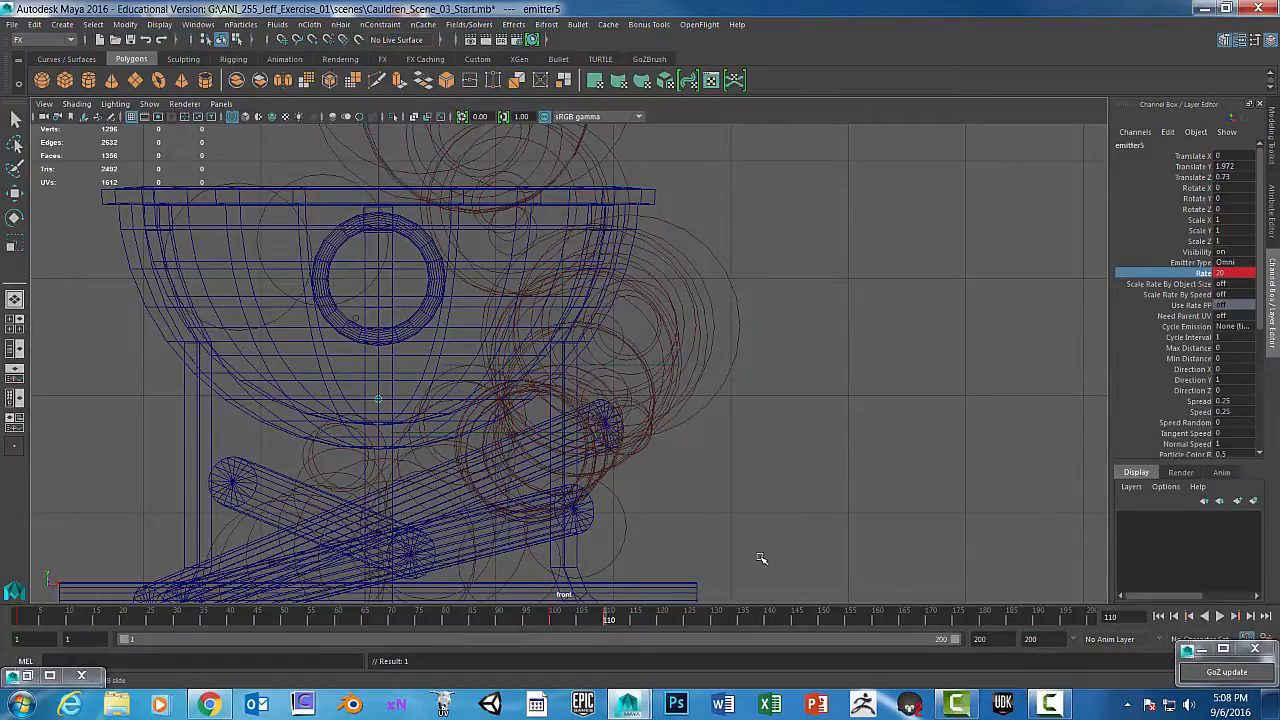
# Set the rate of emitter5 to 30 at frame 120 and keyframe it
pyautogui.hotkey('alt', 'v')
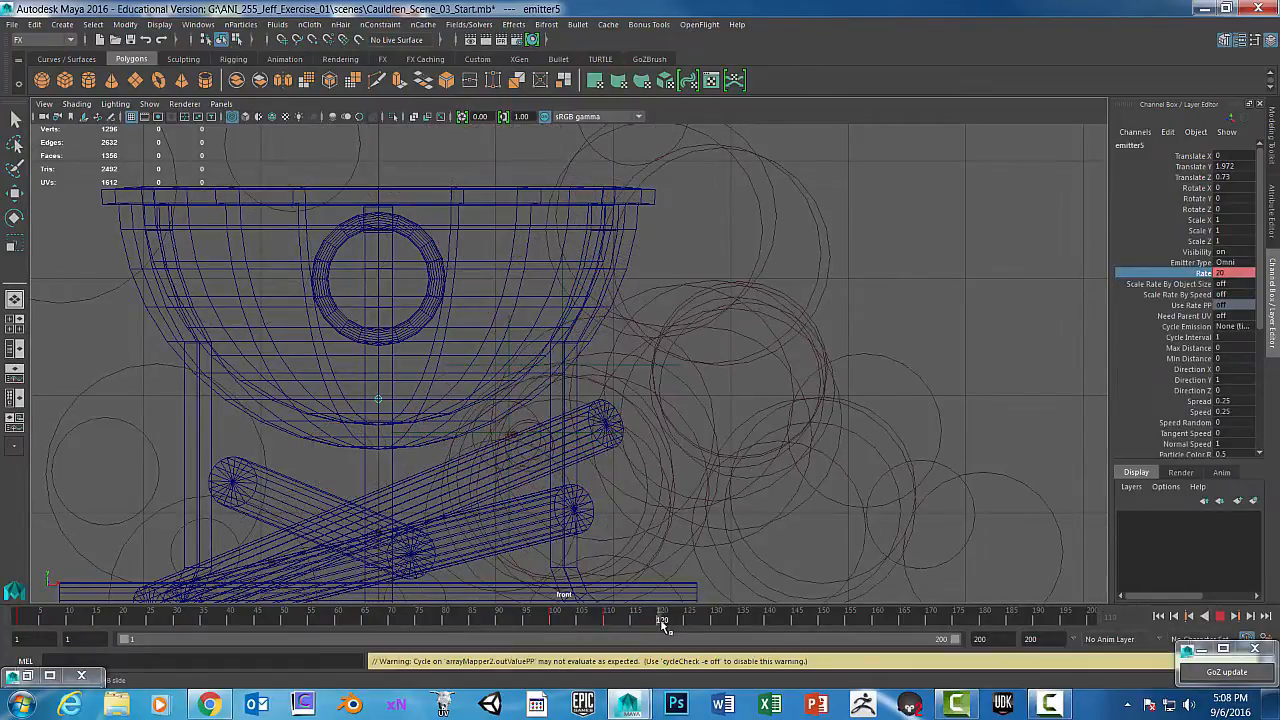
pyautogui.hotkey('alt', 'v')
pyautogui.doubleClick(1228, 276)
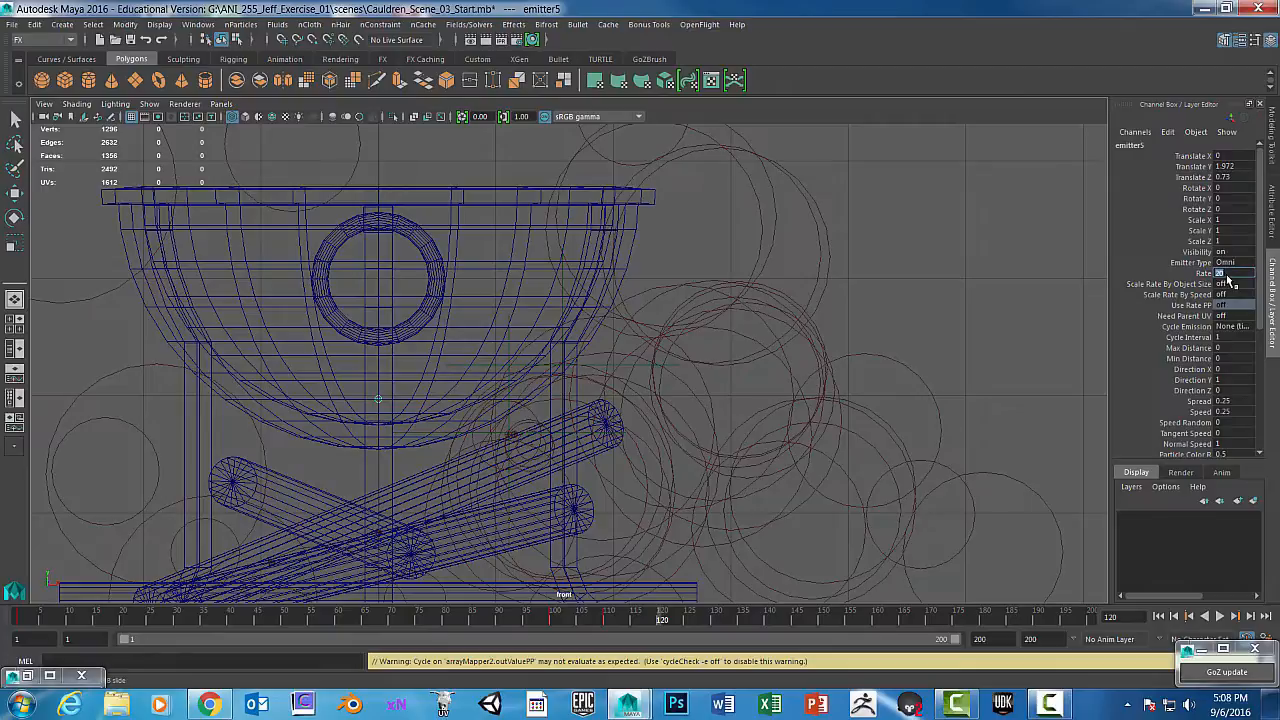
pyautogui.write('30')
pyautogui.press('Return')
pyautogui.click(1202, 275)
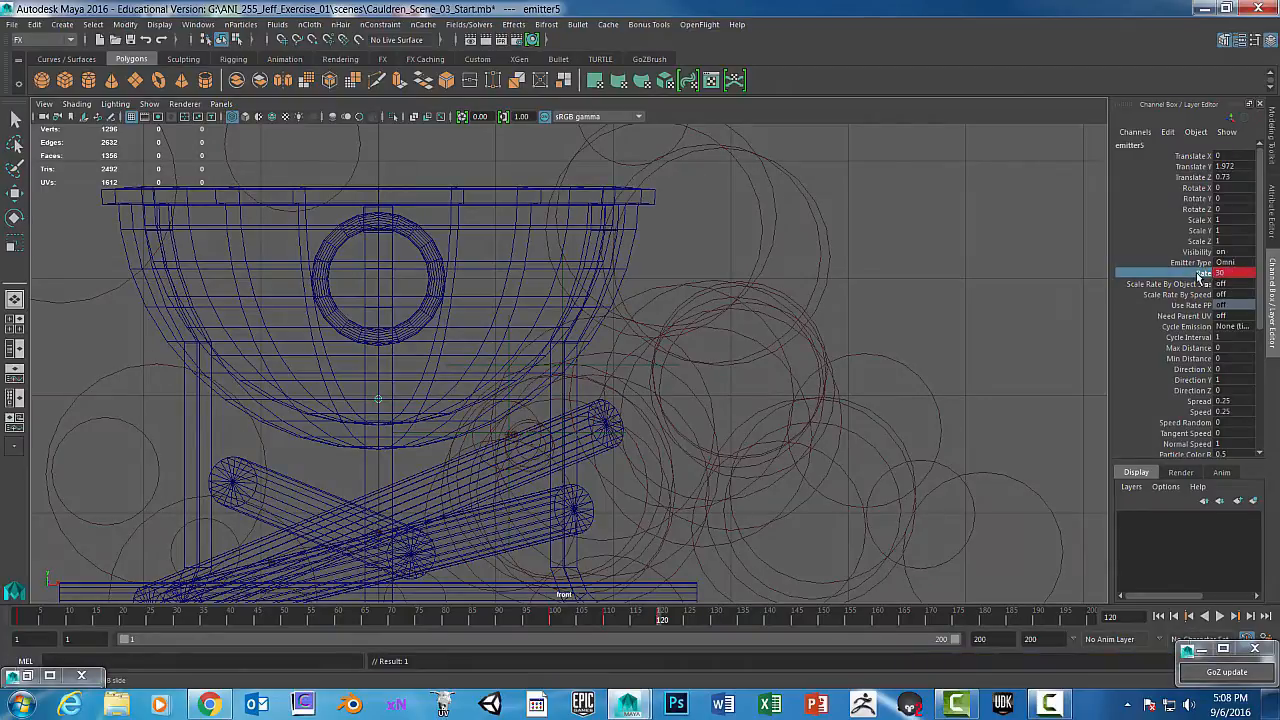
pyautogui.rightClick(1201, 275)
pyautogui.click(1179, 296)
# Set the rate of emitter5 to 40 at frame 130 and keyframe it
pyautogui.moveTo(665, 622); pyautogui.dragTo(716, 620)
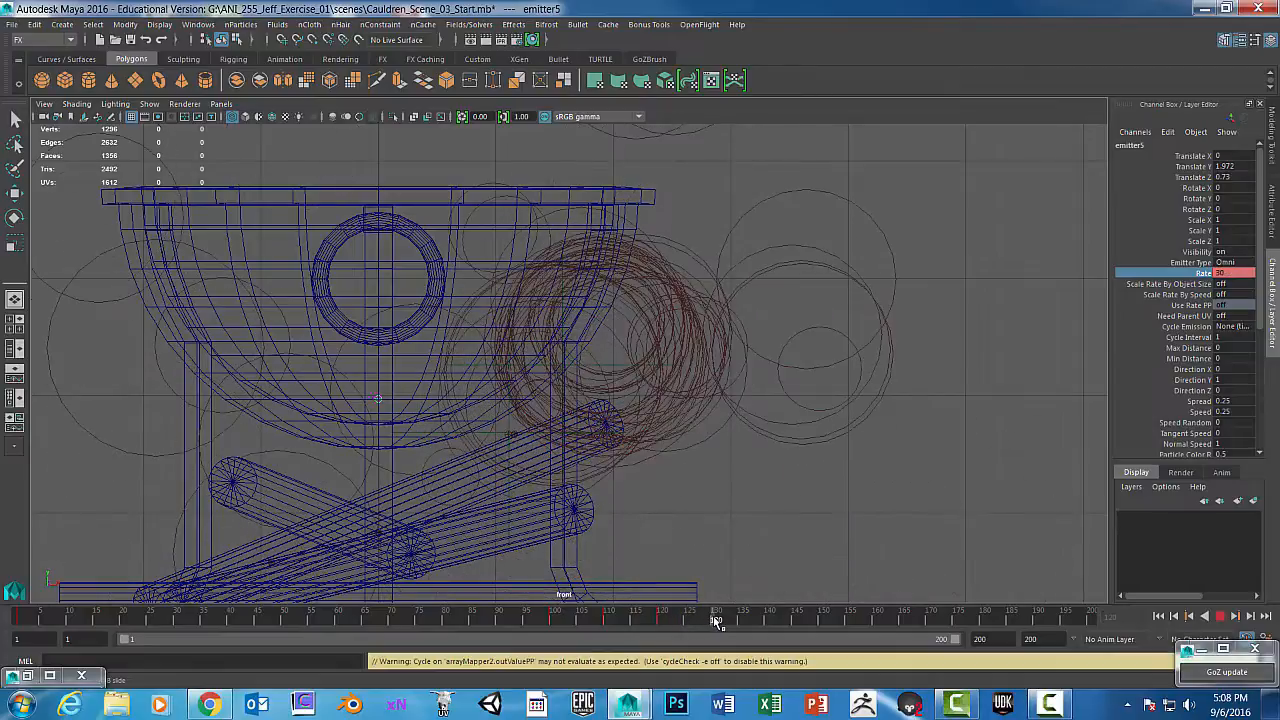
pyautogui.doubleClick(1222, 273)
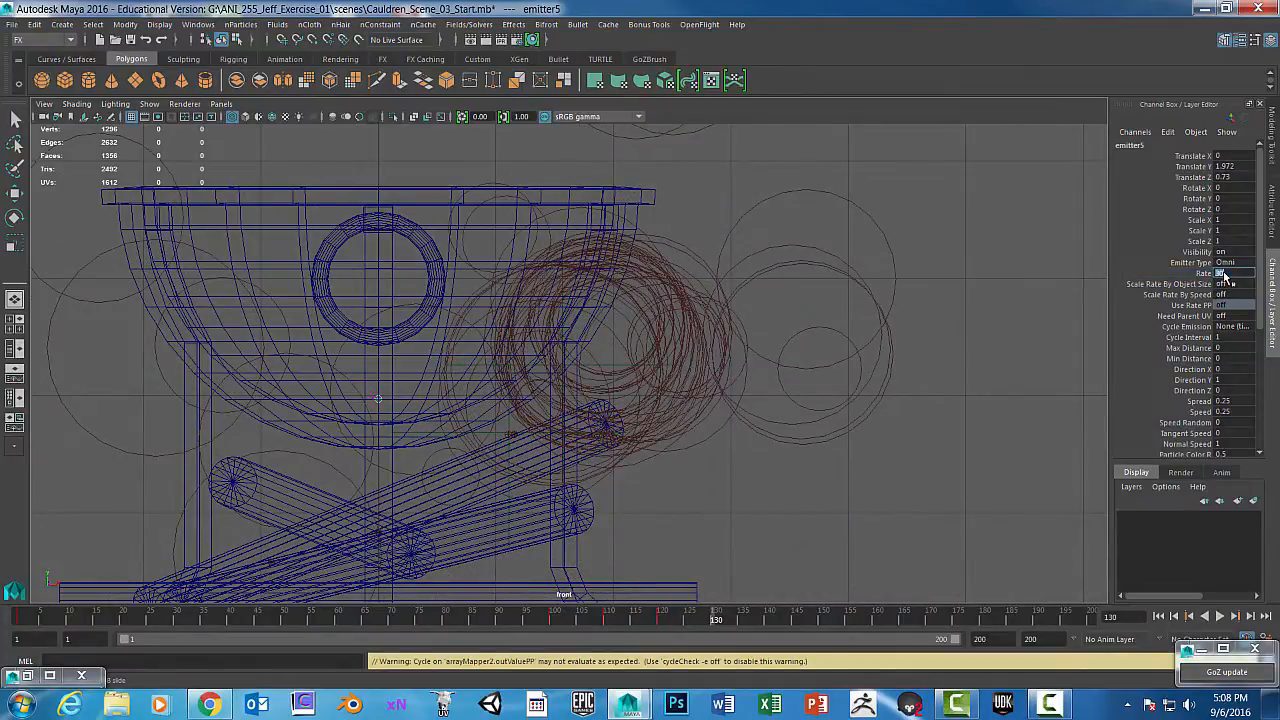
pyautogui.write('40')
pyautogui.press('Return')
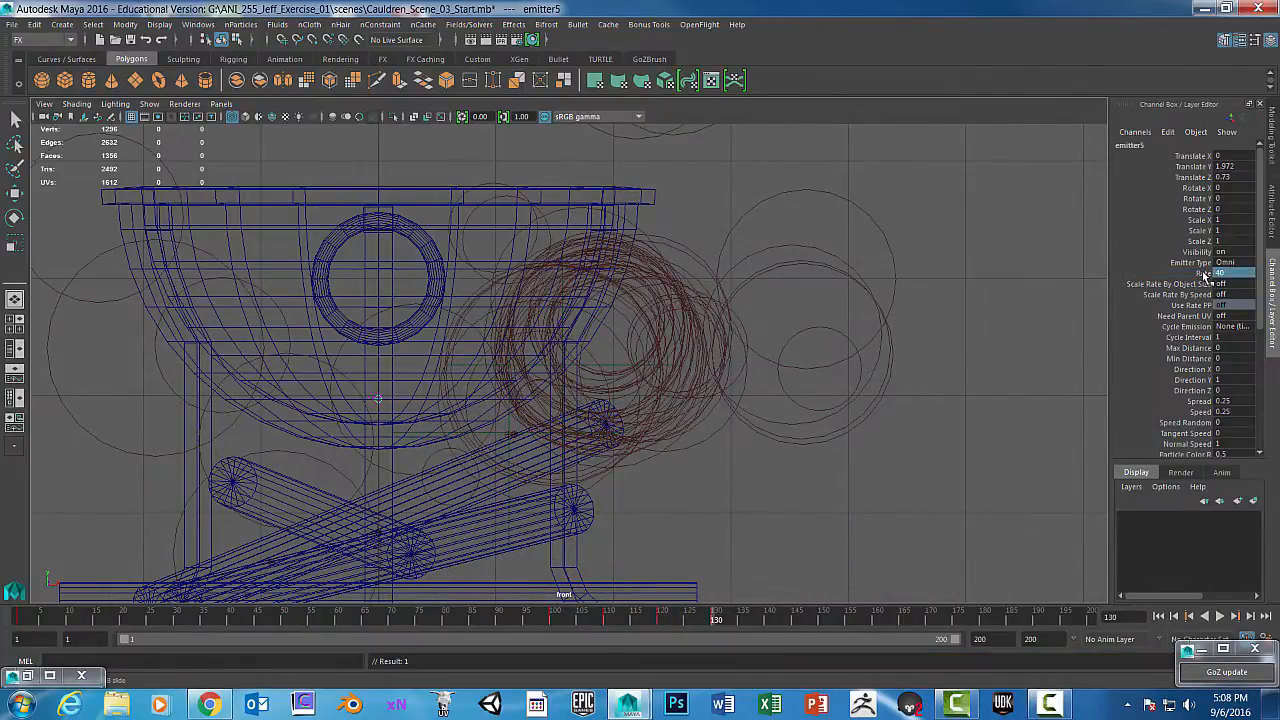
pyautogui.click(1203, 273)
pyautogui.rightClick(1207, 274)
pyautogui.click(1185, 297)
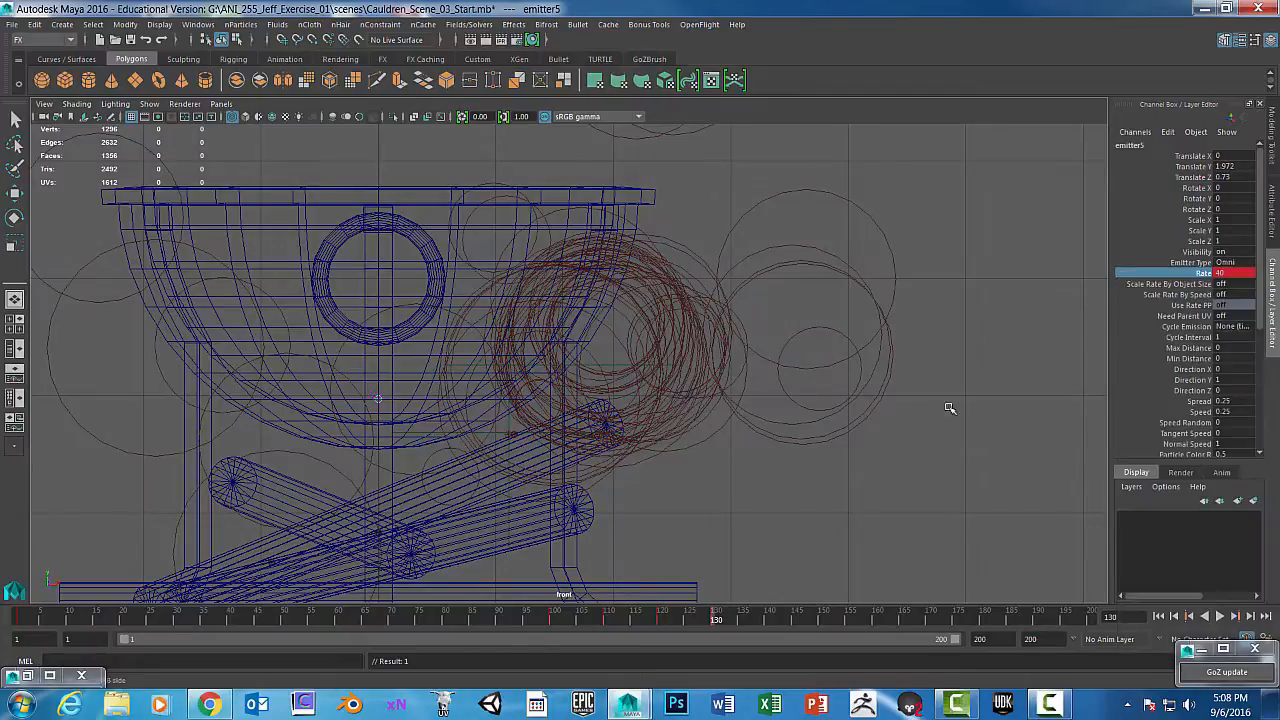
# Set the rate of emitter5 to 100 at frame 140 and keyframe it
pyautogui.moveTo(715, 620); pyautogui.dragTo(767, 619)
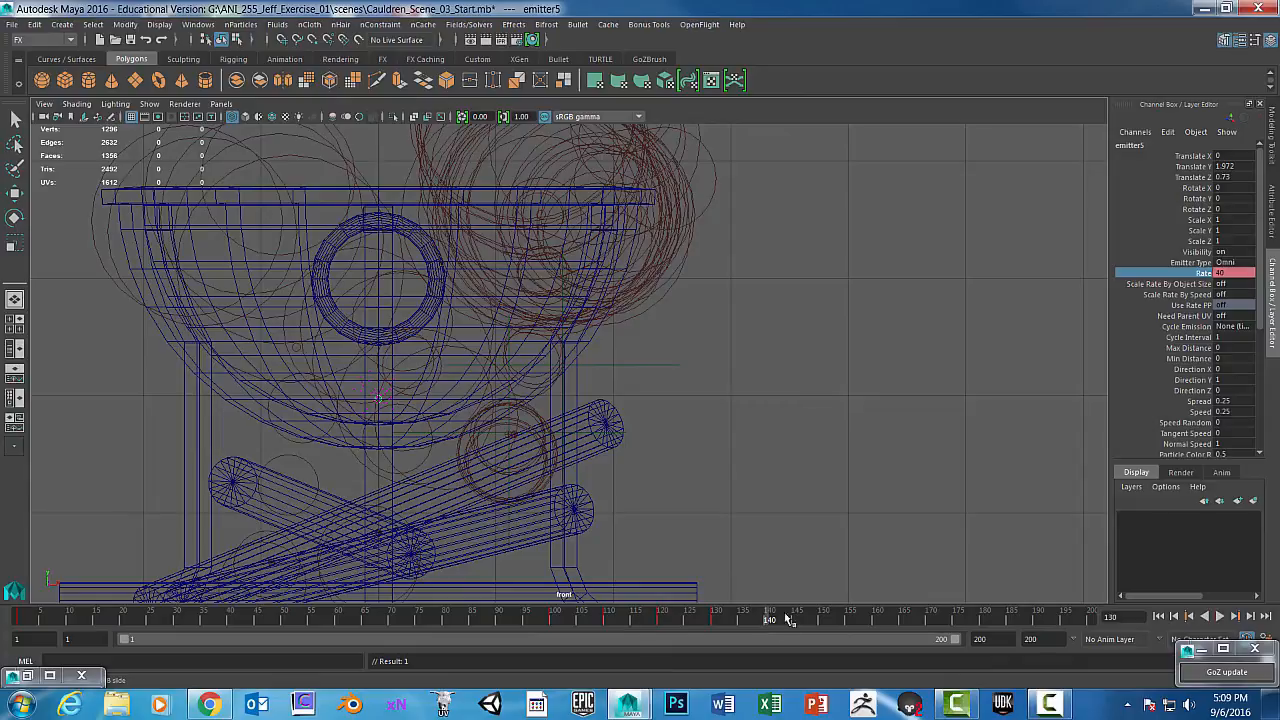
pyautogui.click(1238, 274)
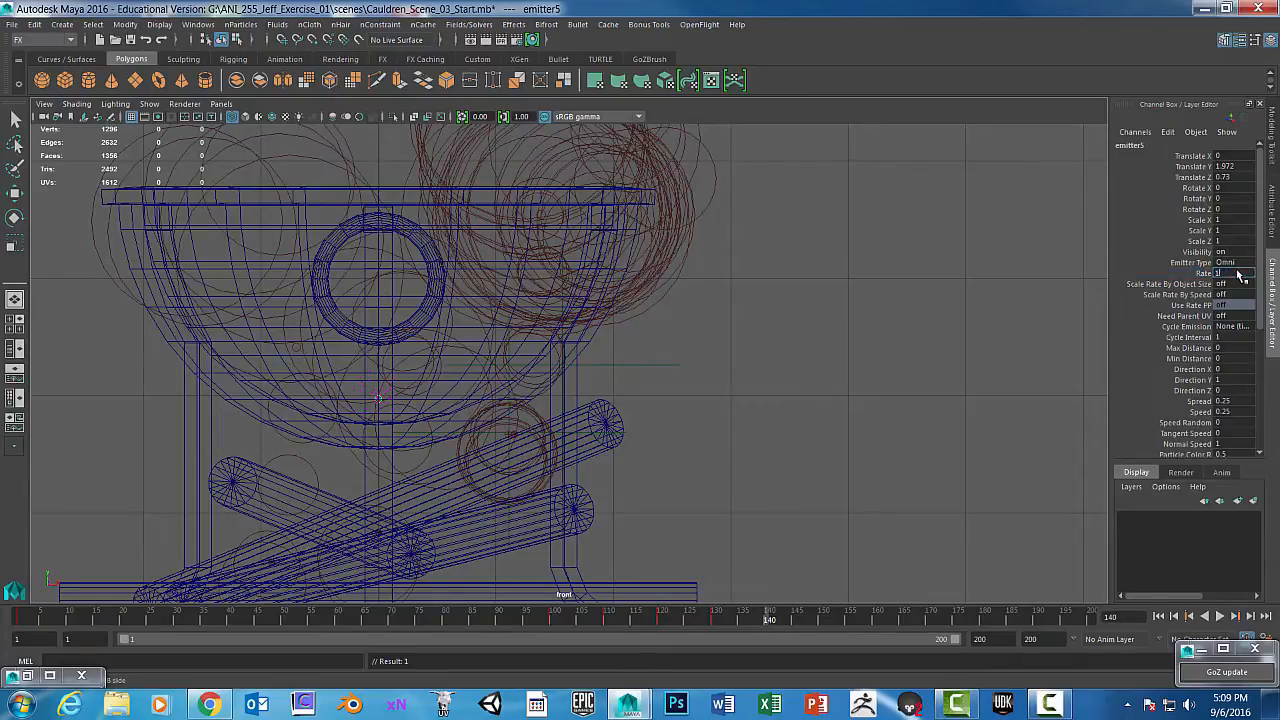
pyautogui.press('Return')
pyautogui.rightClick(1203, 278)
pyautogui.click(1183, 298)
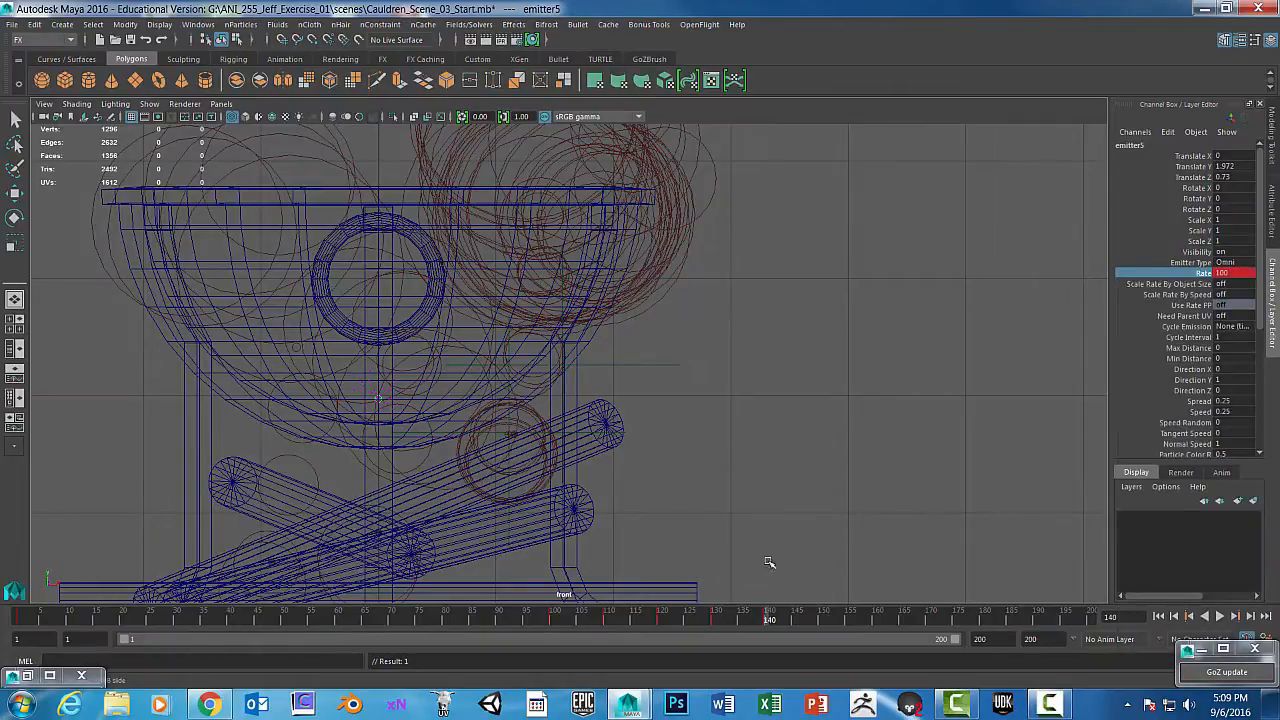
# Set the render type of particleShape6 to Blobby Surface (s/w), add that type's attributes and set the radius to 0.25
pyautogui.moveTo(772, 622); pyautogui.dragTo(19, 622)
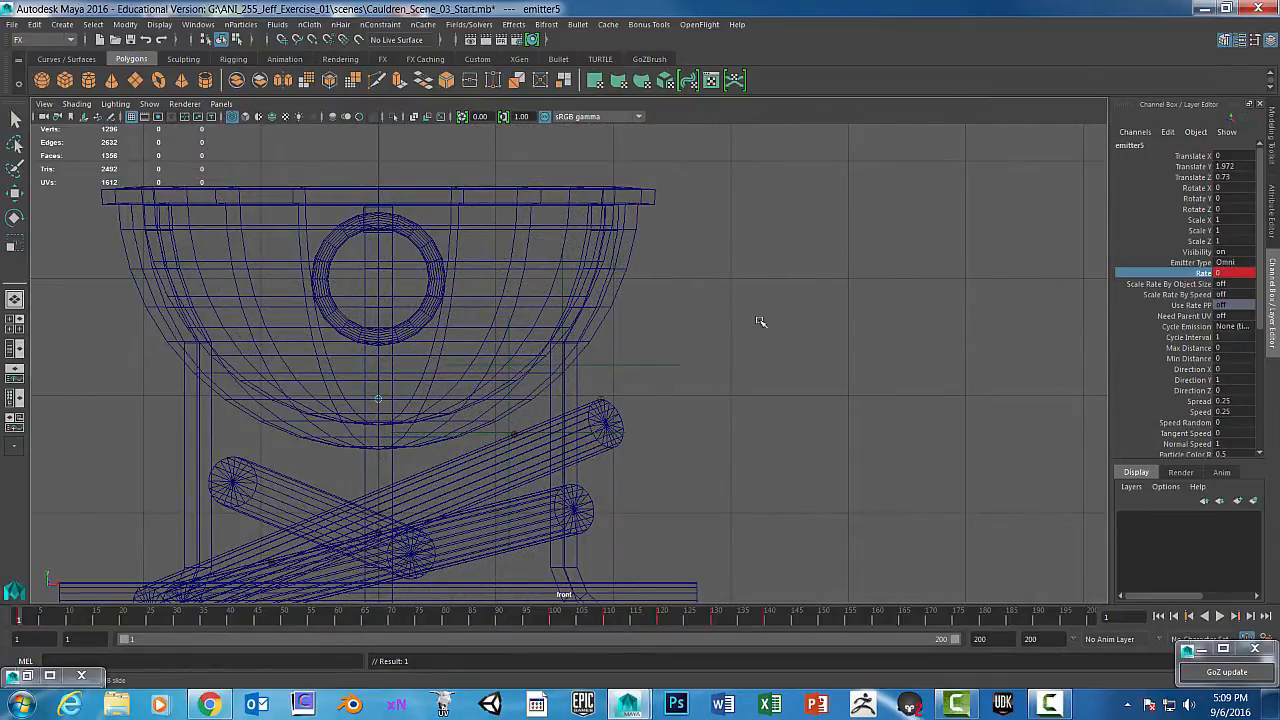
pyautogui.click(50, 676)
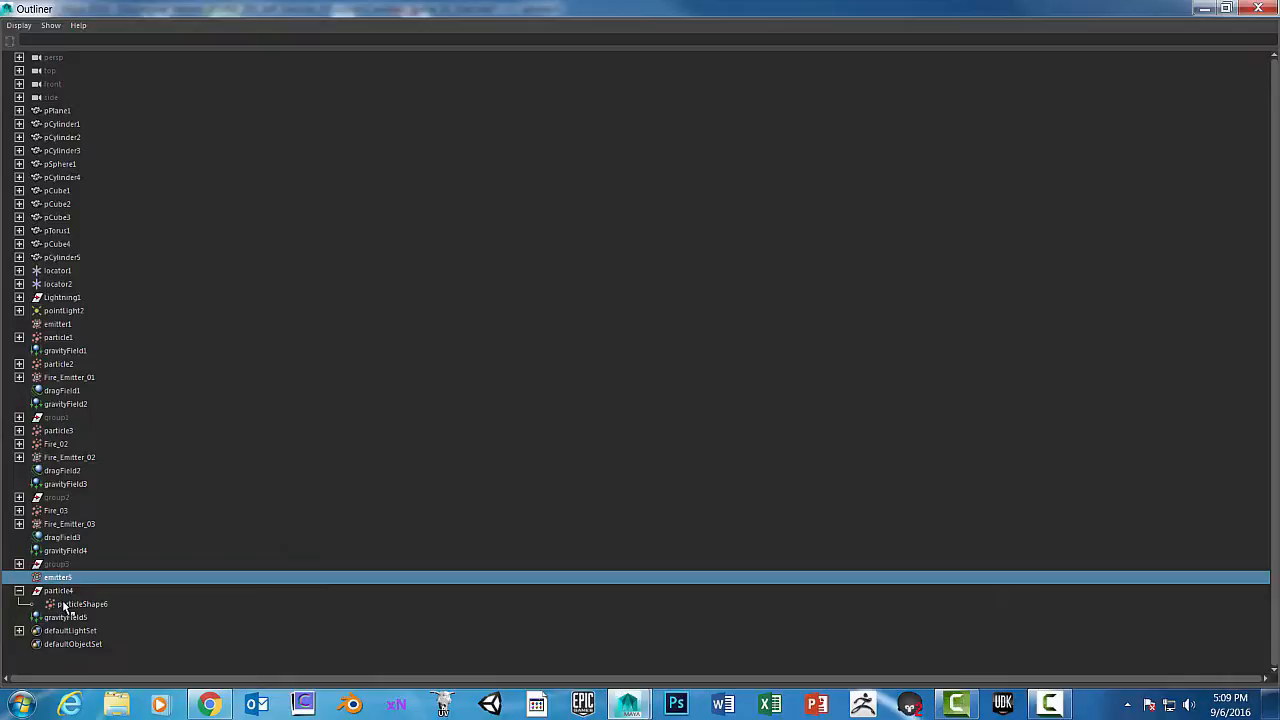
pyautogui.click(64, 604)
pyautogui.click(1205, 8)
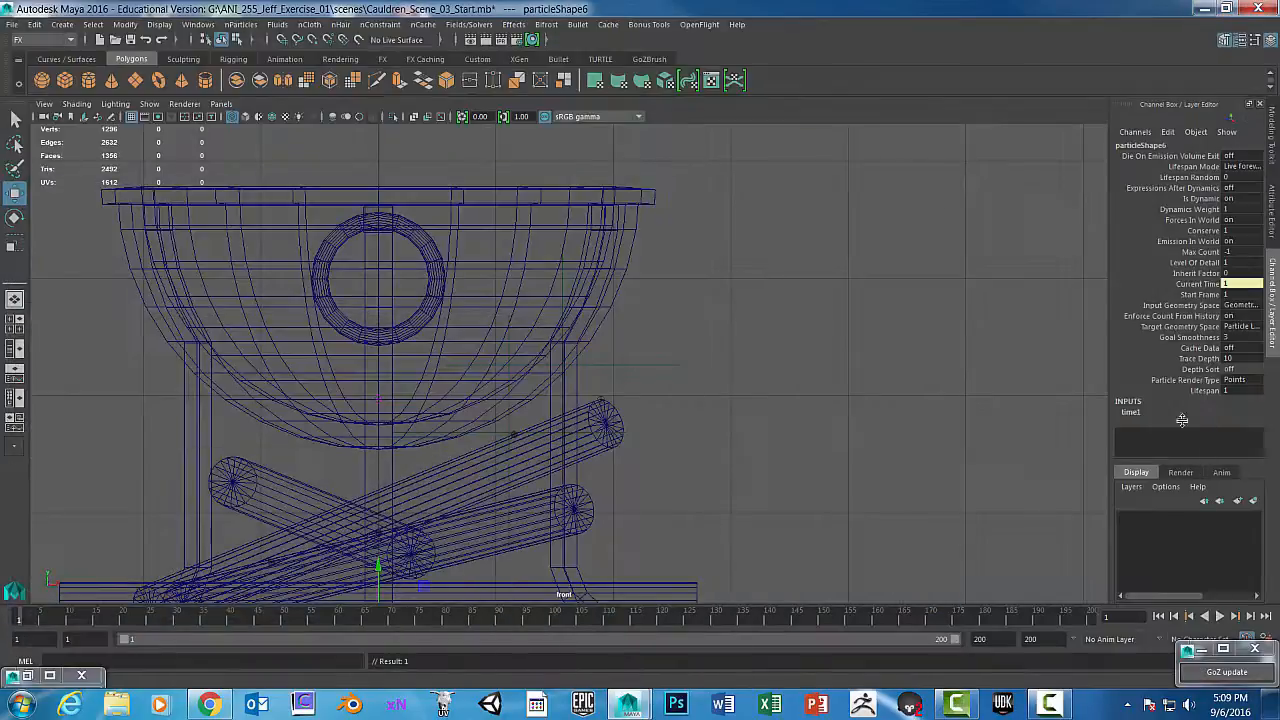
pyautogui.hotkey('ctrl', 'a')
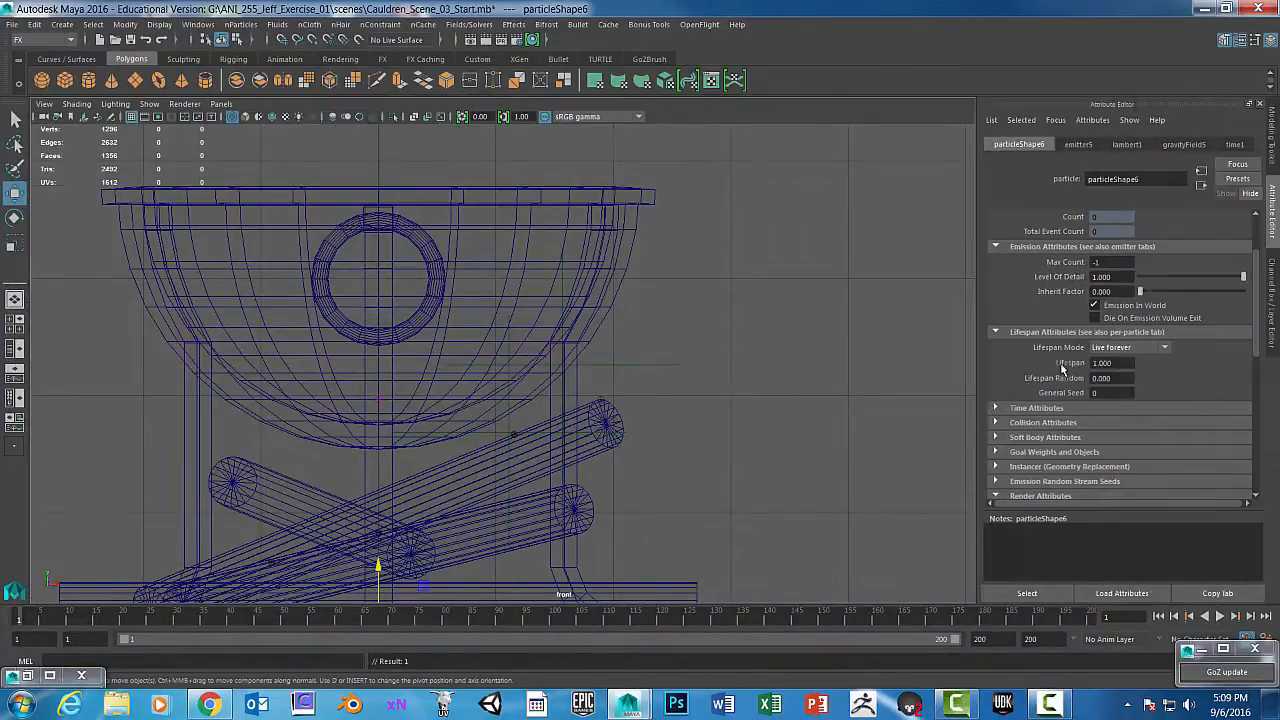
pyautogui.moveTo(1257, 290); pyautogui.dragTo(1256, 368)
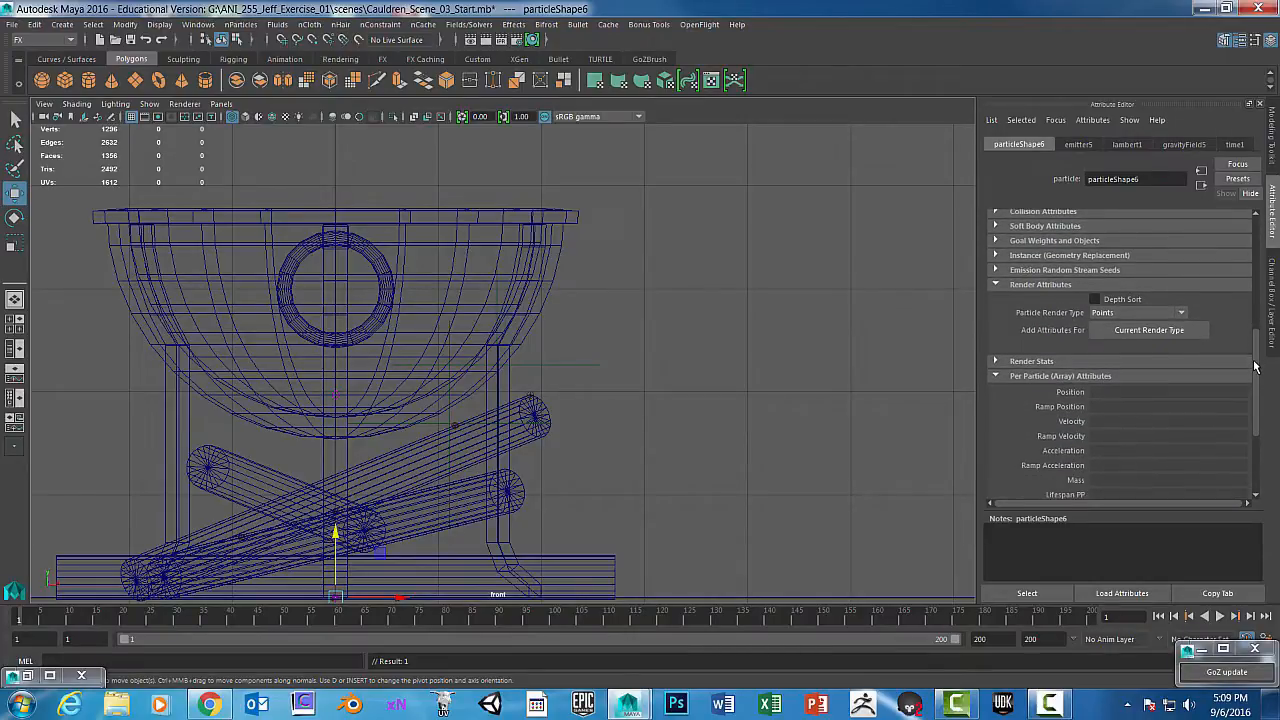
pyautogui.click(1182, 319)
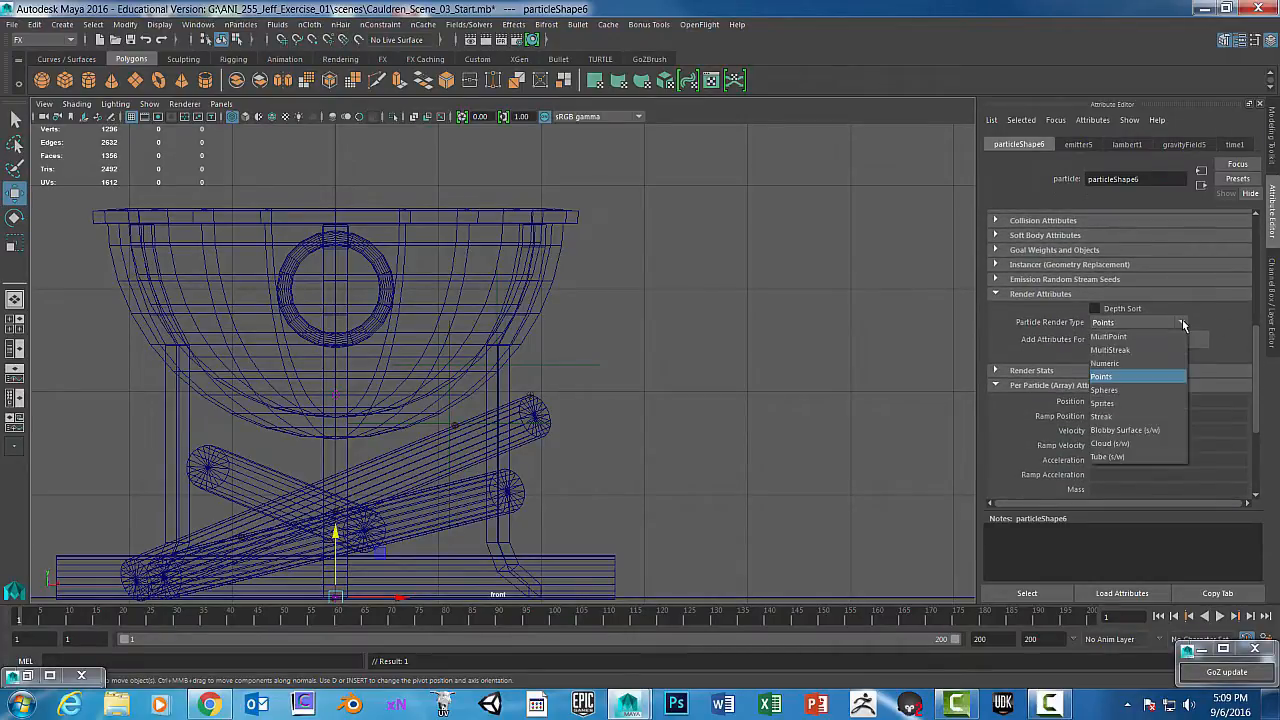
pyautogui.click(1129, 430)
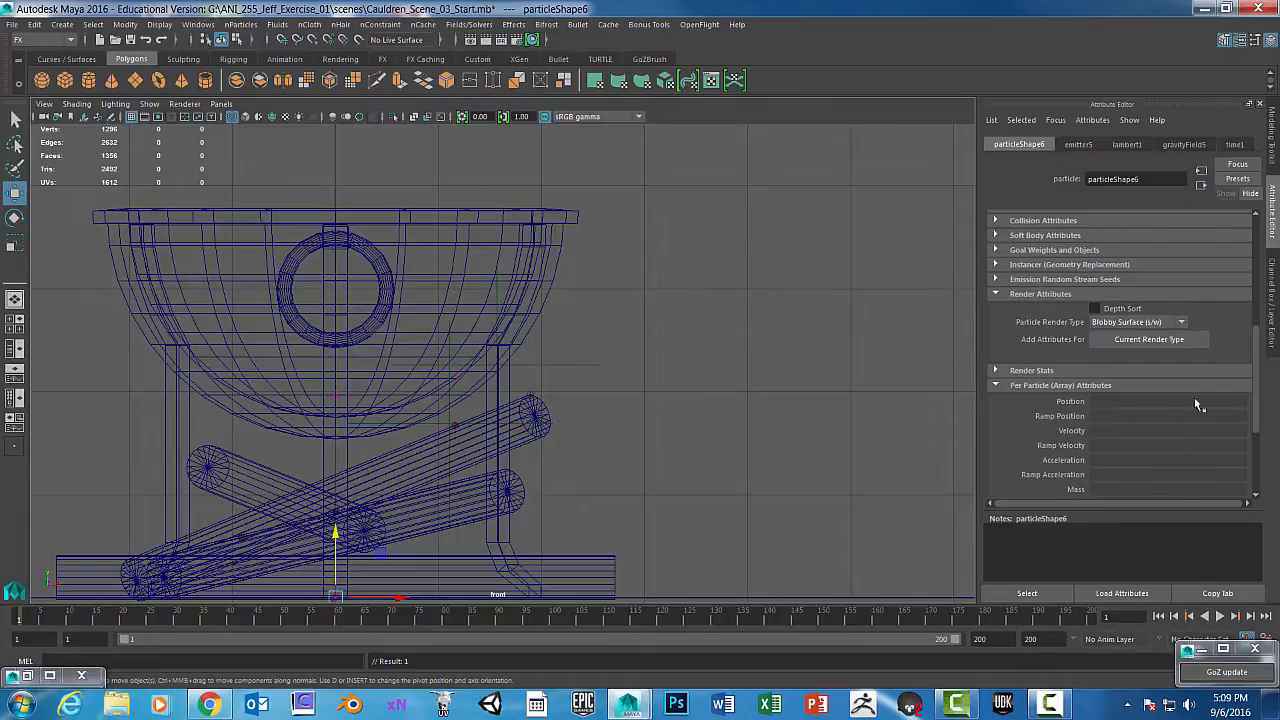
pyautogui.click(1178, 336)
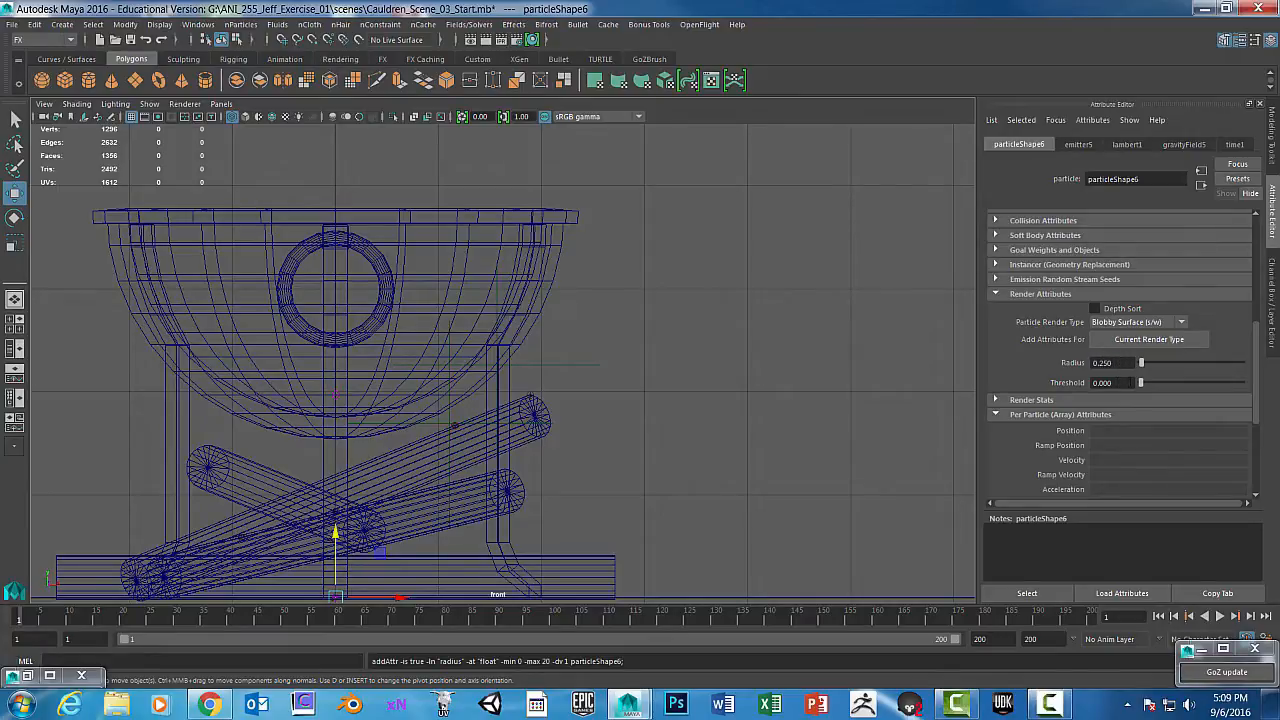
# Play the simulation to check the blob size, return to the first frame and set the particle radius to 0.05
pyautogui.click(1219, 616)
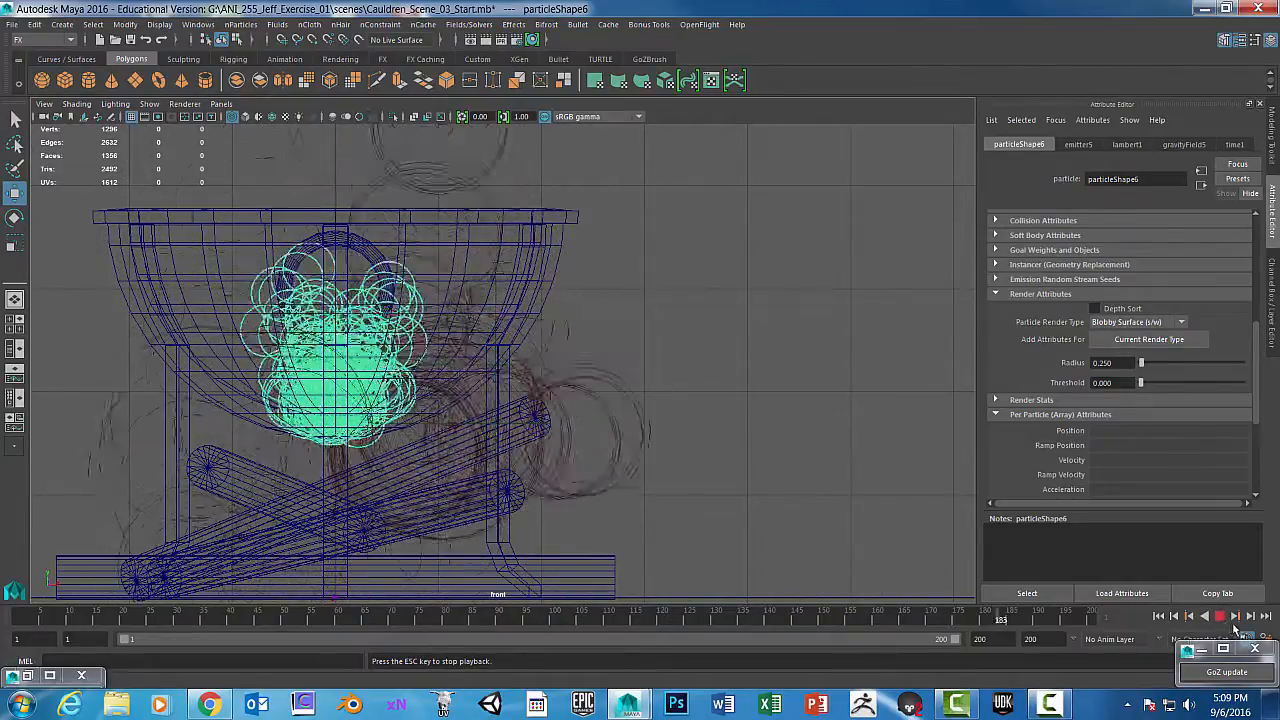
pyautogui.click(1220, 616)
pyautogui.click(1158, 616)
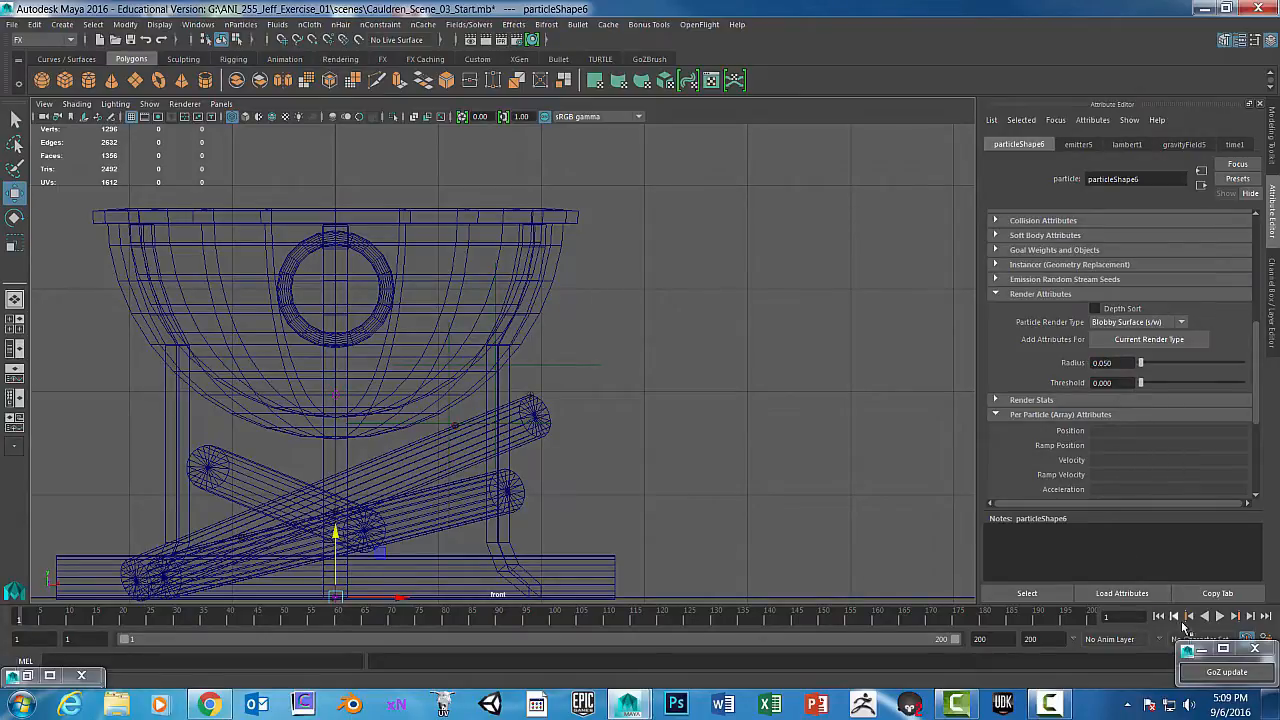
# Play the start of the simulation with the smaller blobs and extend the playback range to end at frame 400
pyautogui.click(1220, 615)
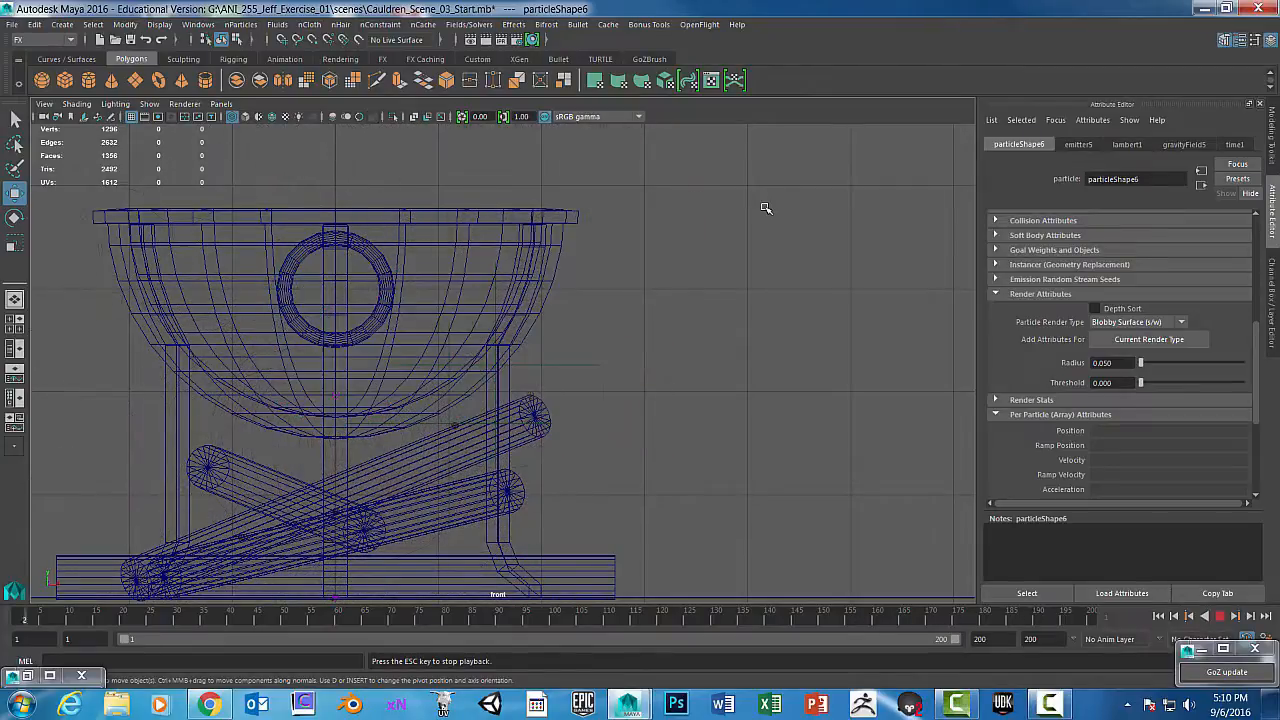
pyautogui.click(1224, 617)
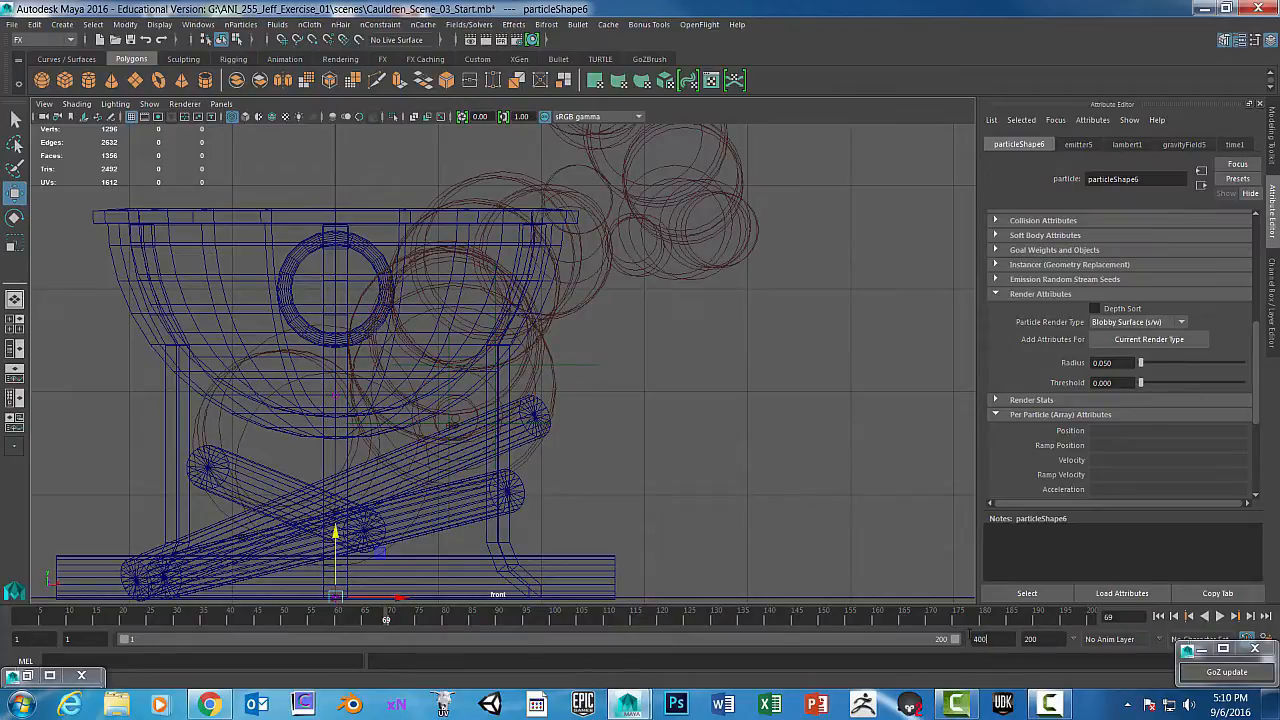
pyautogui.press('Return')
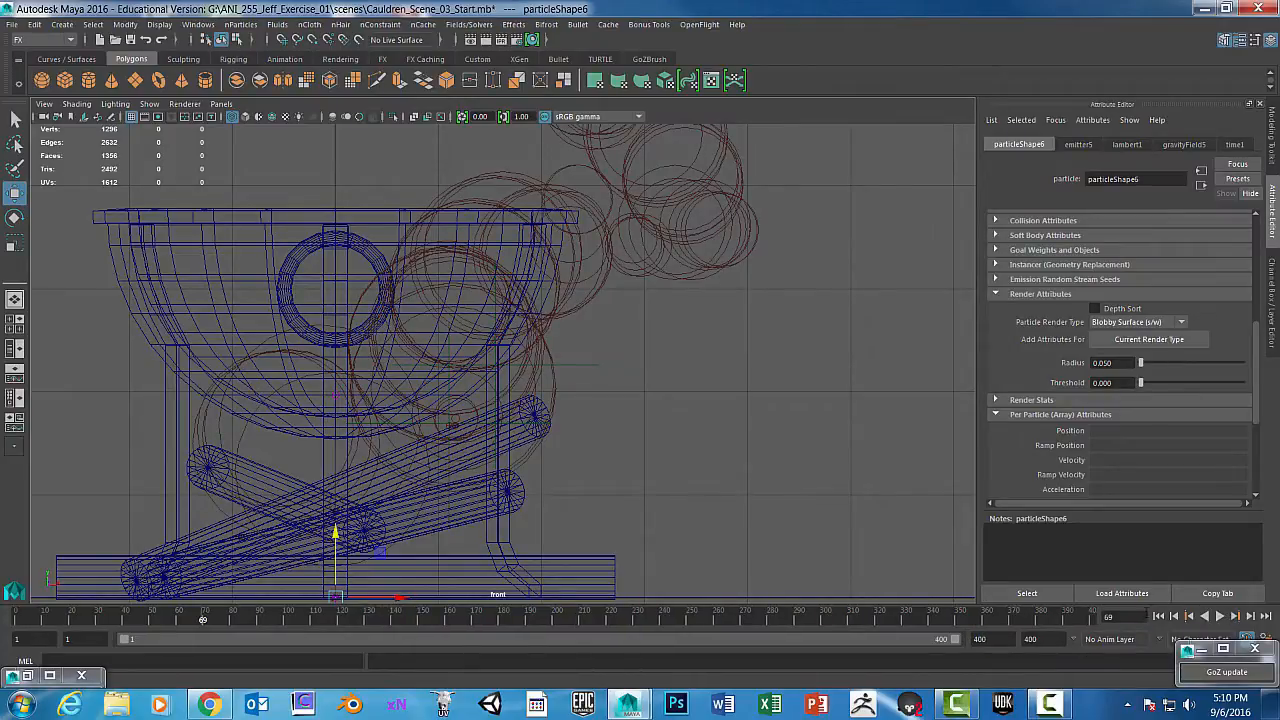
# Play the simulation from the first frame and stop at about frame 350 to check the blobs rising above the cauldron
pyautogui.click(1158, 616)
pyautogui.click(1220, 616)
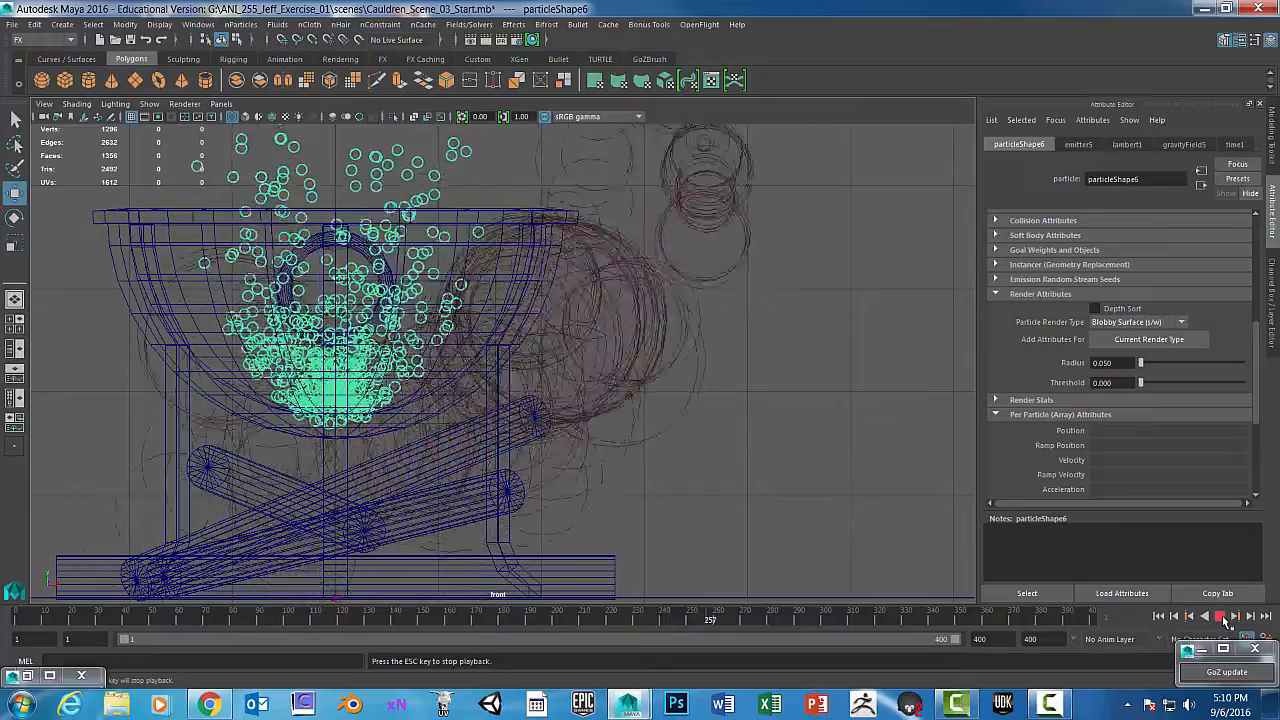
pyautogui.scroll(-4, 695, 310)
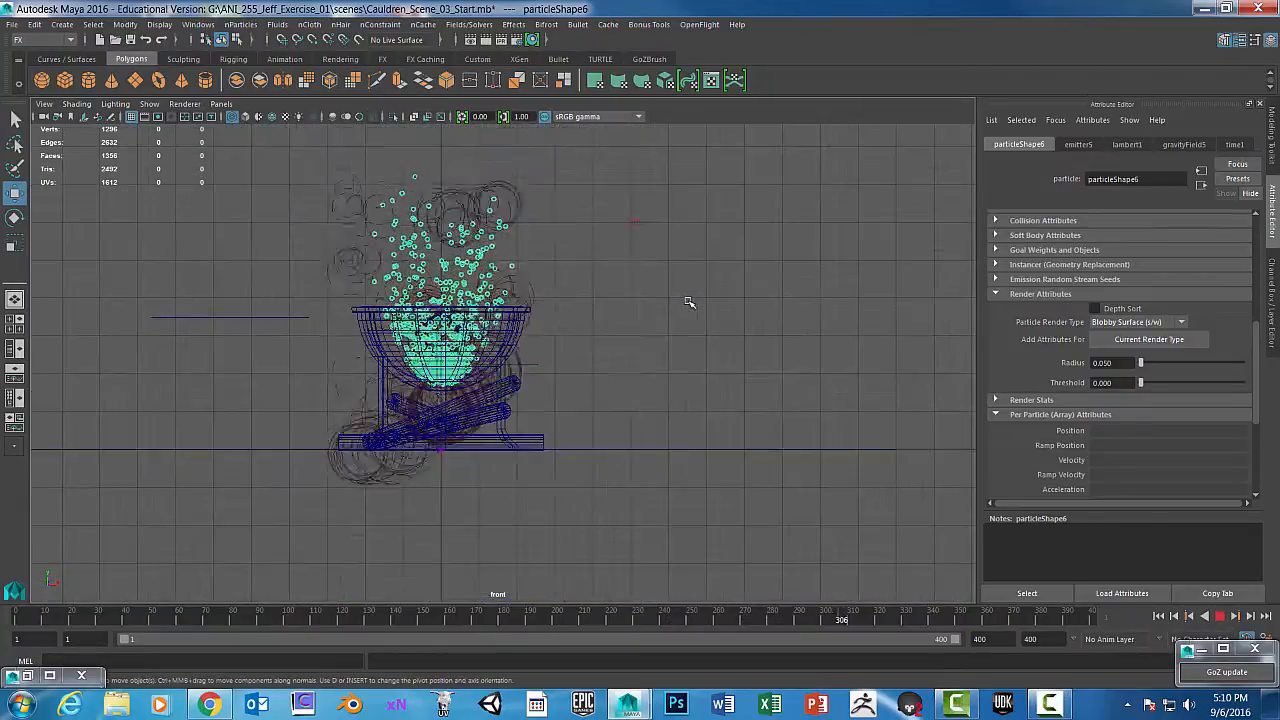
pyautogui.press('Escape')
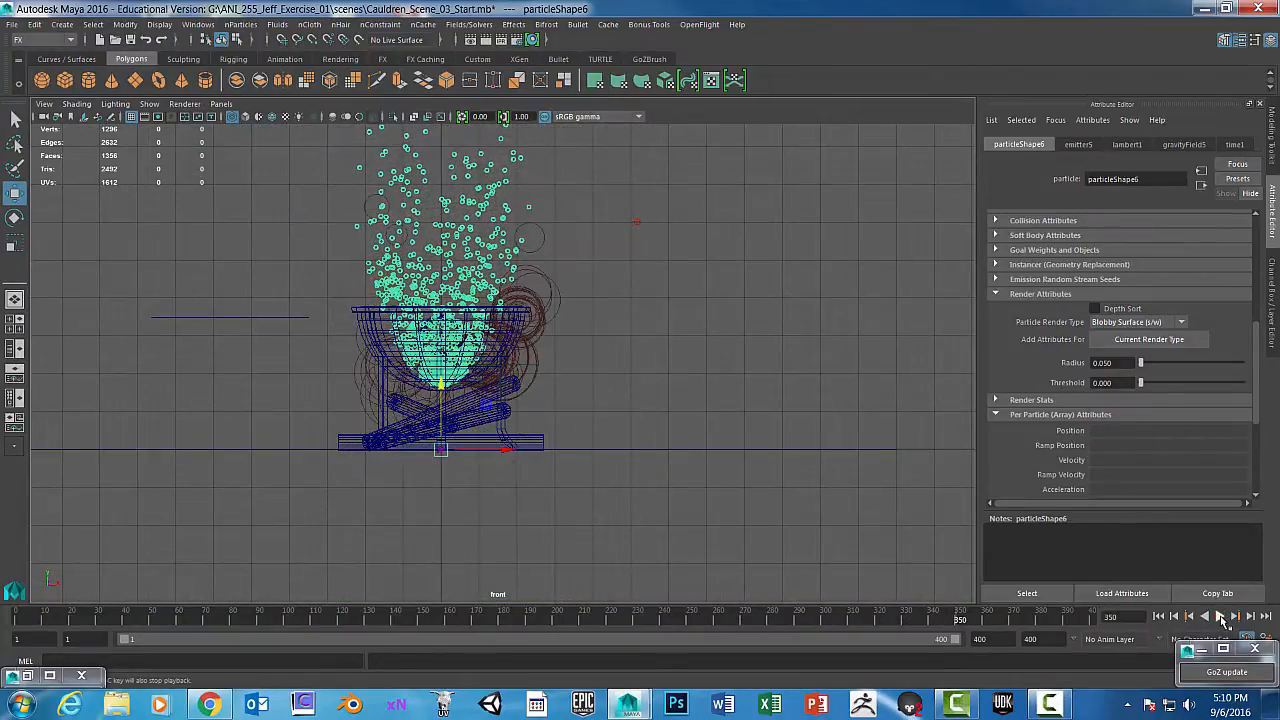
# Examine the rising blob particles around the cauldron from several angles in the shaded perspective view
pyautogui.press('space')
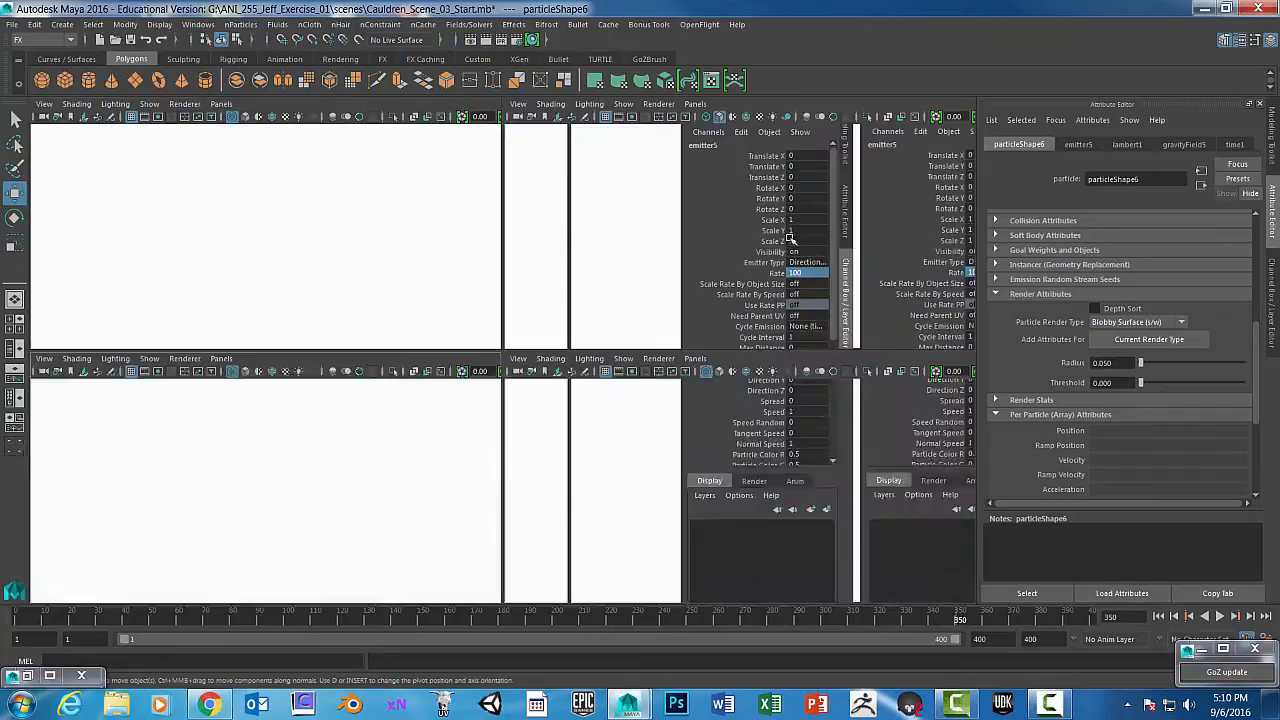
pyautogui.press('space')
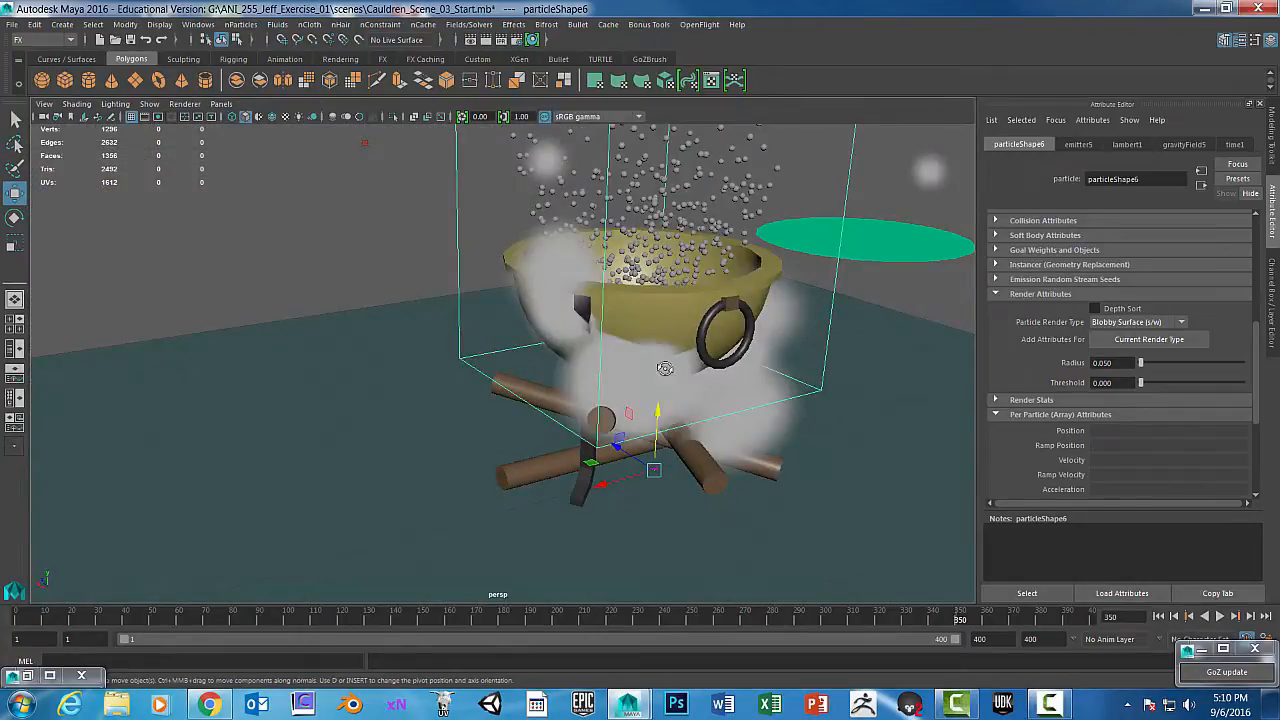
pyautogui.keyDown('alt'); pyautogui.moveTo(670, 368); pyautogui.dragTo(726, 371); pyautogui.keyUp('alt')
pyautogui.keyDown('alt'); pyautogui.moveTo(726, 371); pyautogui.dragTo(795, 388, button='middle'); pyautogui.keyUp('alt')
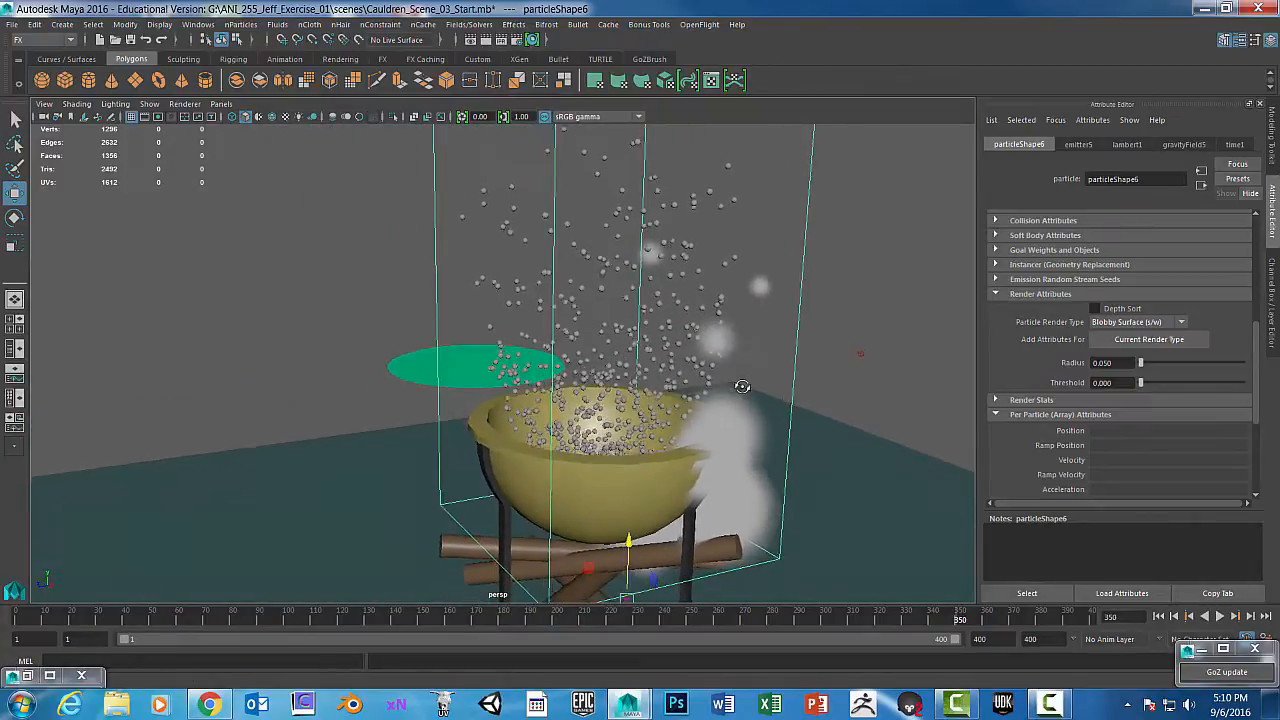
pyautogui.keyDown('alt'); pyautogui.moveTo(790, 350); pyautogui.dragTo(767, 372); pyautogui.keyUp('alt')
pyautogui.keyDown('alt'); pyautogui.moveTo(765, 360); pyautogui.dragTo(769, 320, button='middle'); pyautogui.keyUp('alt')
pyautogui.keyDown('alt'); pyautogui.moveTo(769, 320); pyautogui.dragTo(761, 323); pyautogui.keyUp('alt')
pyautogui.keyDown('alt'); pyautogui.moveTo(749, 345); pyautogui.dragTo(747, 371, button='middle'); pyautogui.keyUp('alt')
pyautogui.moveTo(747, 371)
pyautogui.keyDown('alt'); pyautogui.mouseDown()
pyautogui.moveTo(738, 363)
pyautogui.moveTo(739, 376)
pyautogui.mouseUp(); pyautogui.keyUp('alt')
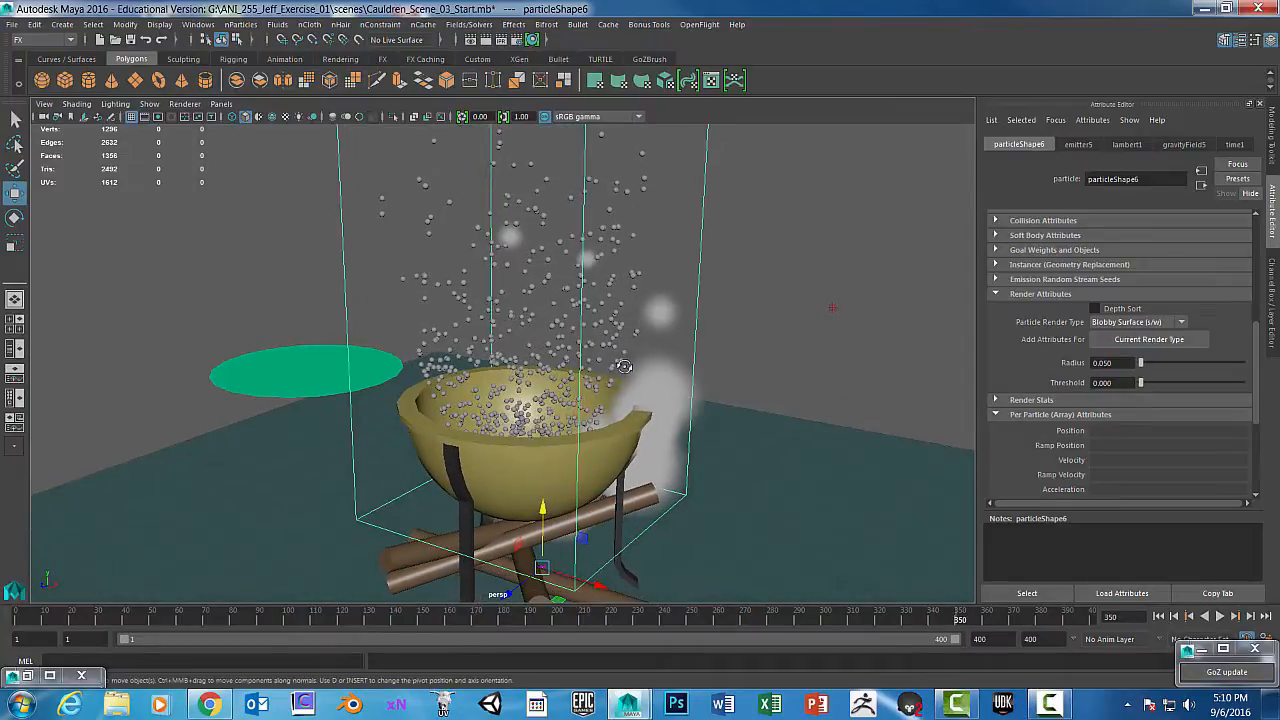
pyautogui.keyDown('alt'); pyautogui.moveTo(625, 365); pyautogui.dragTo(621, 354); pyautogui.keyUp('alt')
pyautogui.keyDown('alt'); pyautogui.moveTo(621, 354); pyautogui.dragTo(609, 348, button='middle'); pyautogui.keyUp('alt')
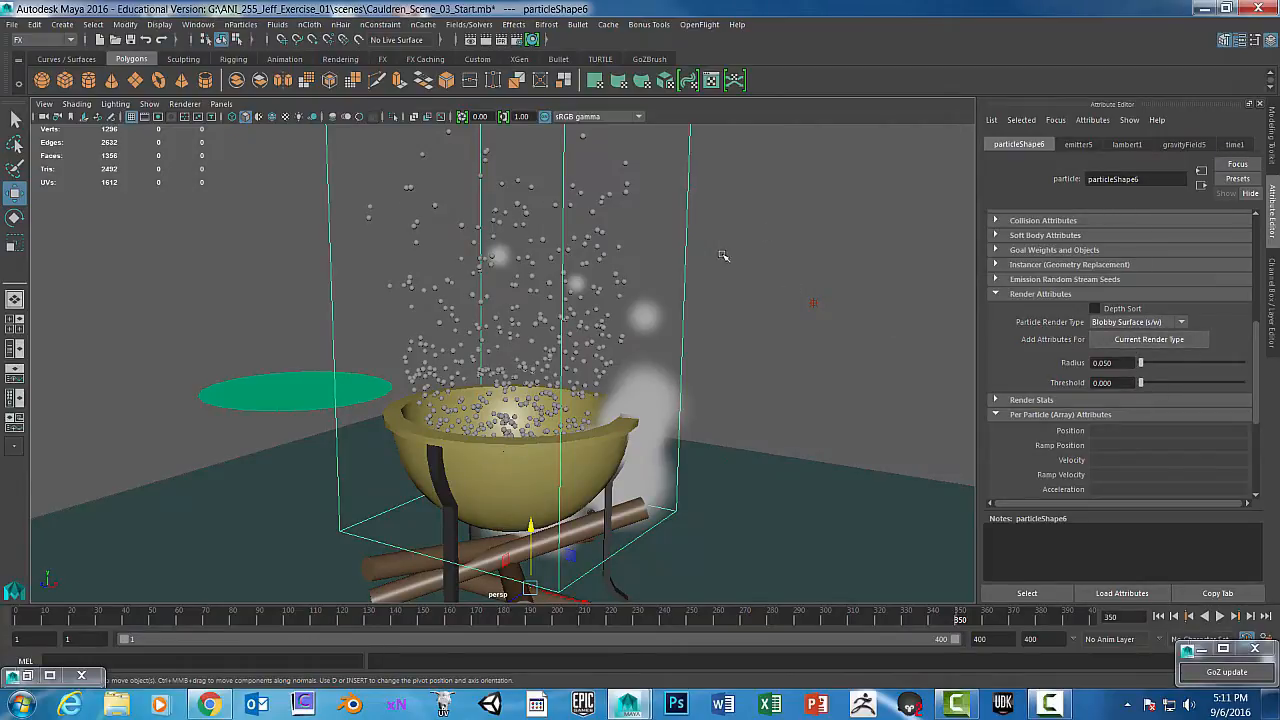
# Select the green disc beside the cauldron and look up which material it uses
pyautogui.click(334, 376)
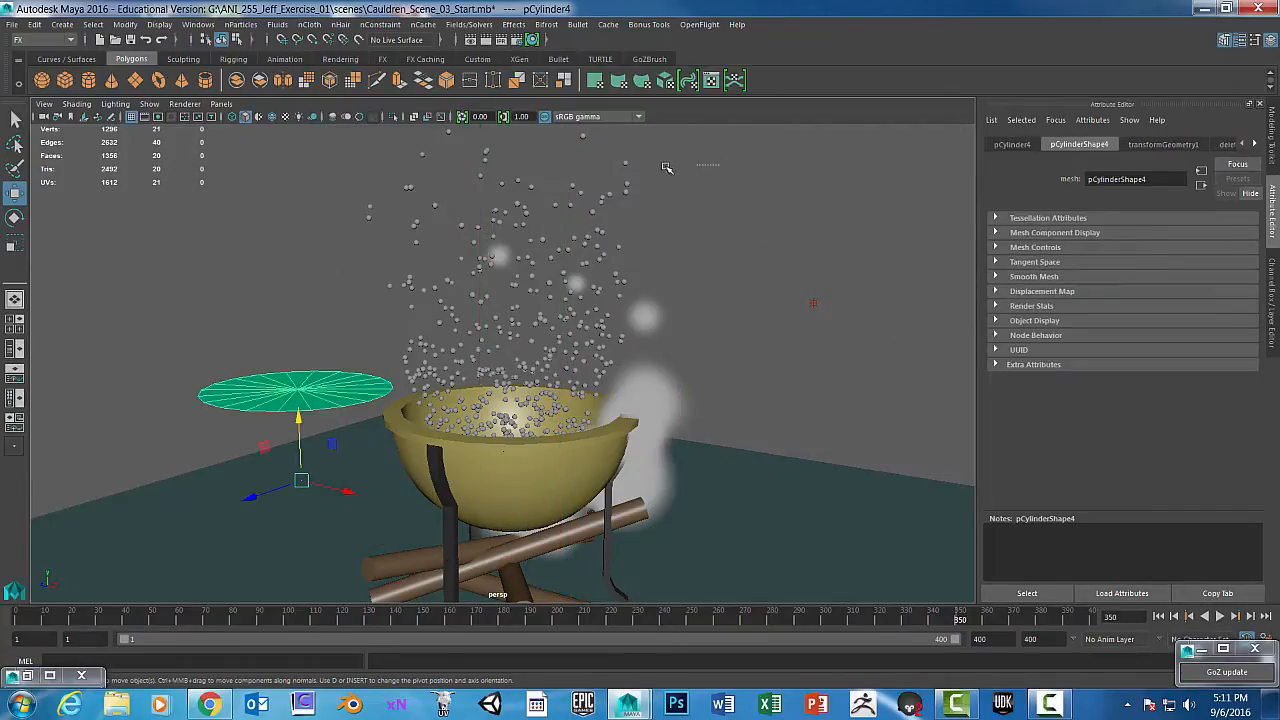
pyautogui.moveTo(714, 164); pyautogui.dragTo(586, 207)
pyautogui.click(271, 381)
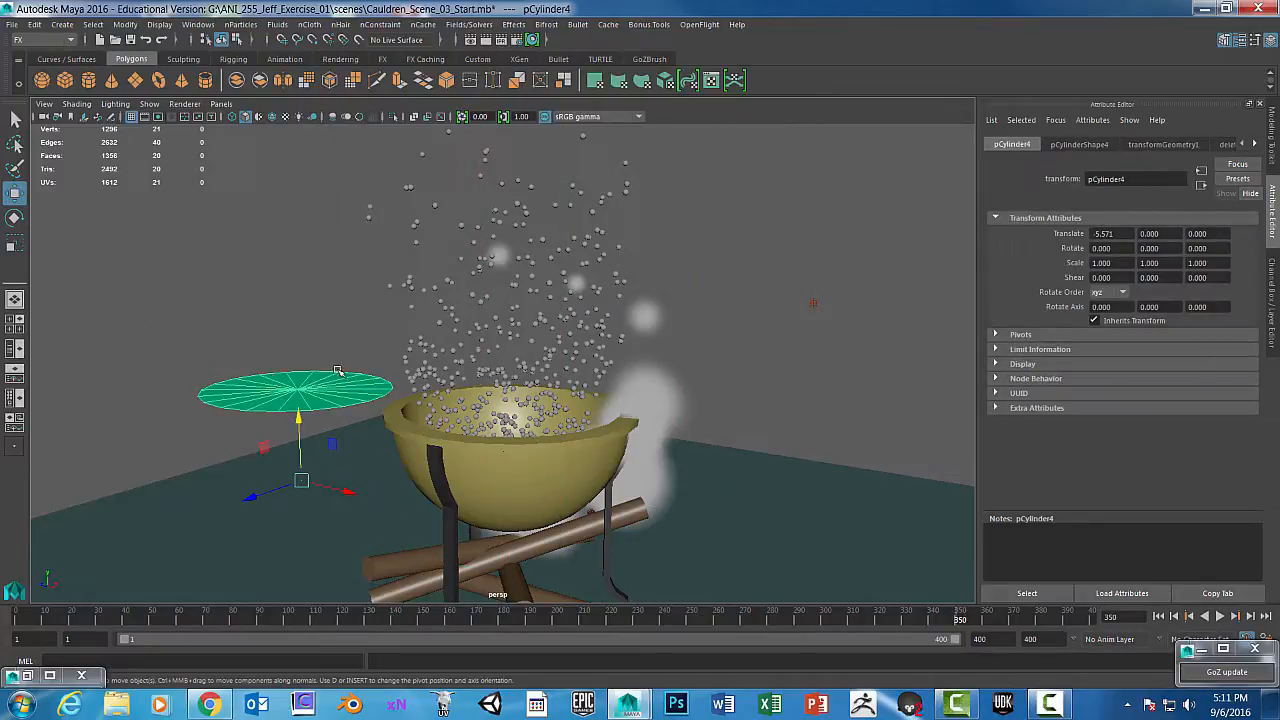
pyautogui.click(1255, 146)
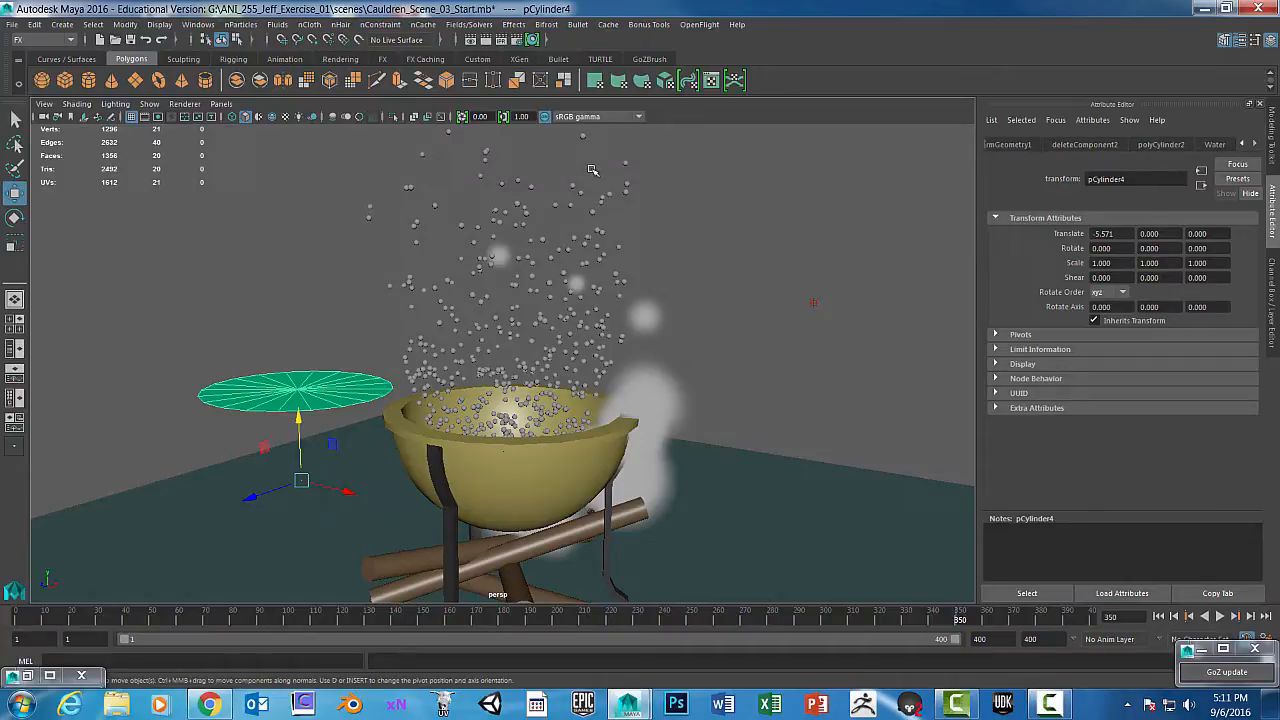
# Assign the existing Water material to the blob particles above the cauldron, and clear the selection
pyautogui.click(634, 202)
pyautogui.rightClick(603, 187)
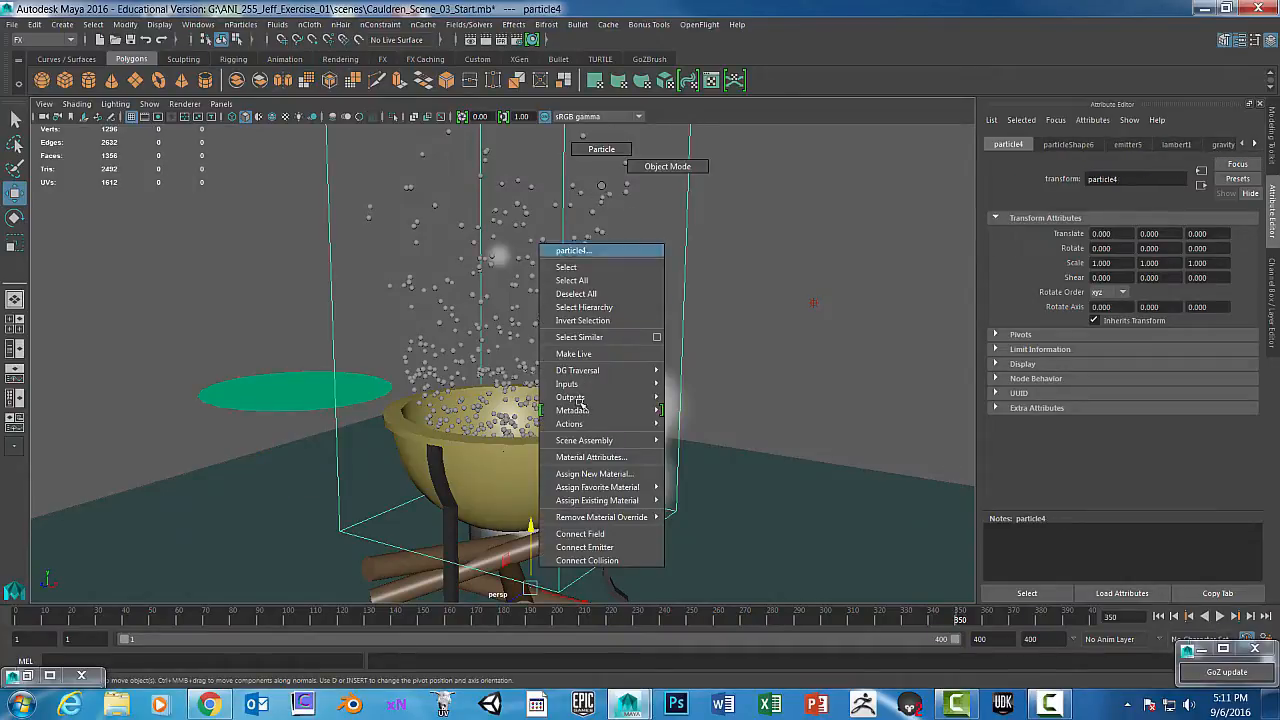
pyautogui.moveTo(597, 500)
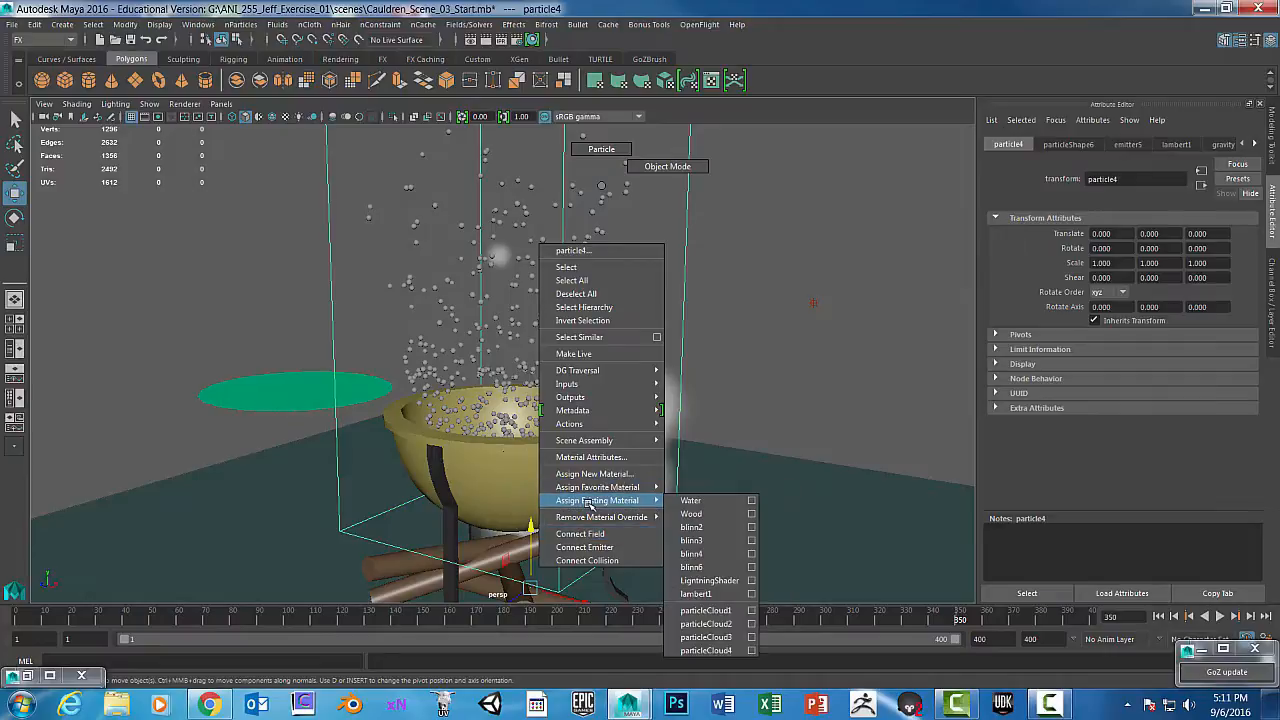
pyautogui.click(691, 501)
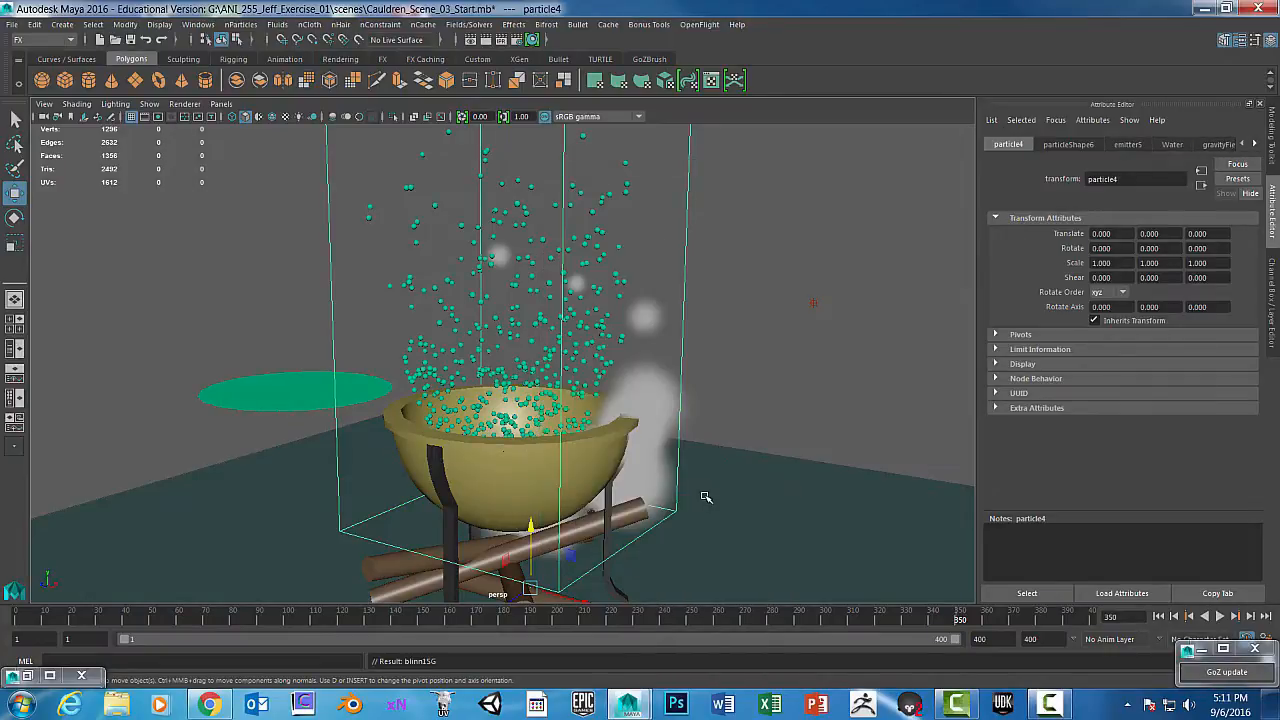
pyautogui.click(948, 562)
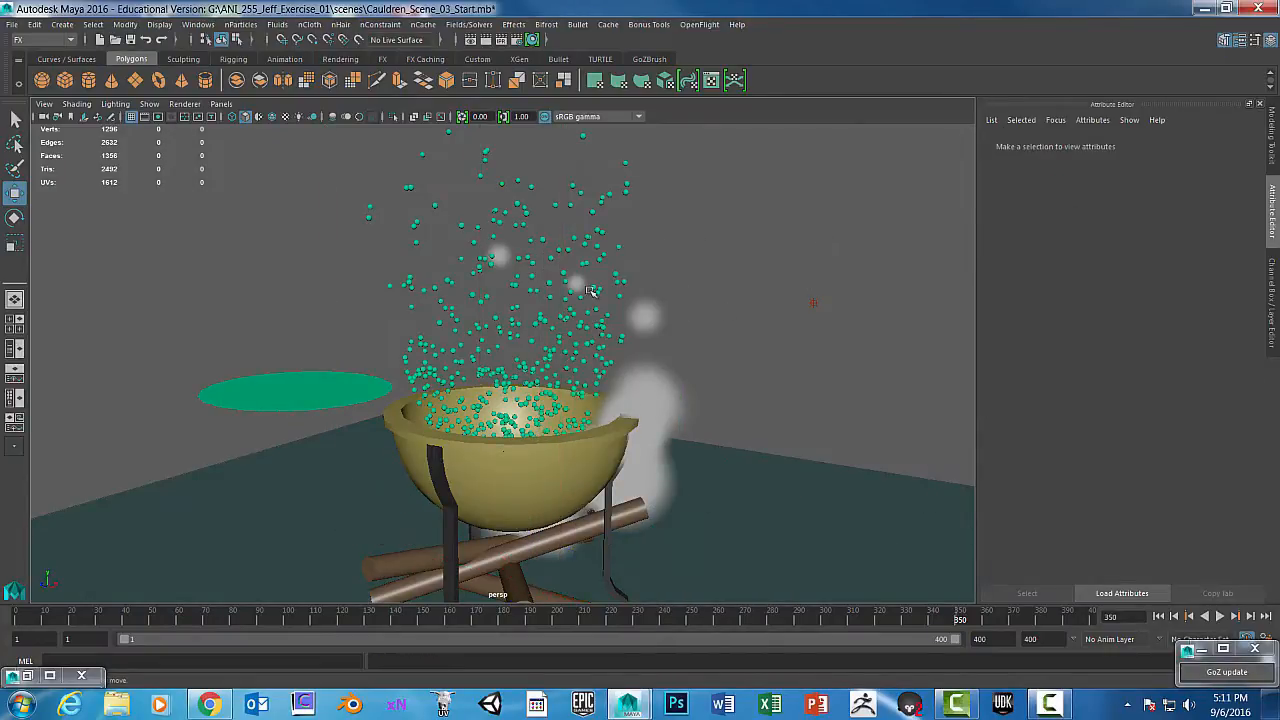
# Set the blob particles' lifespan mode to Random range with a lifespan of 2 and a lifespan random of 0.5
pyautogui.click(634, 218)
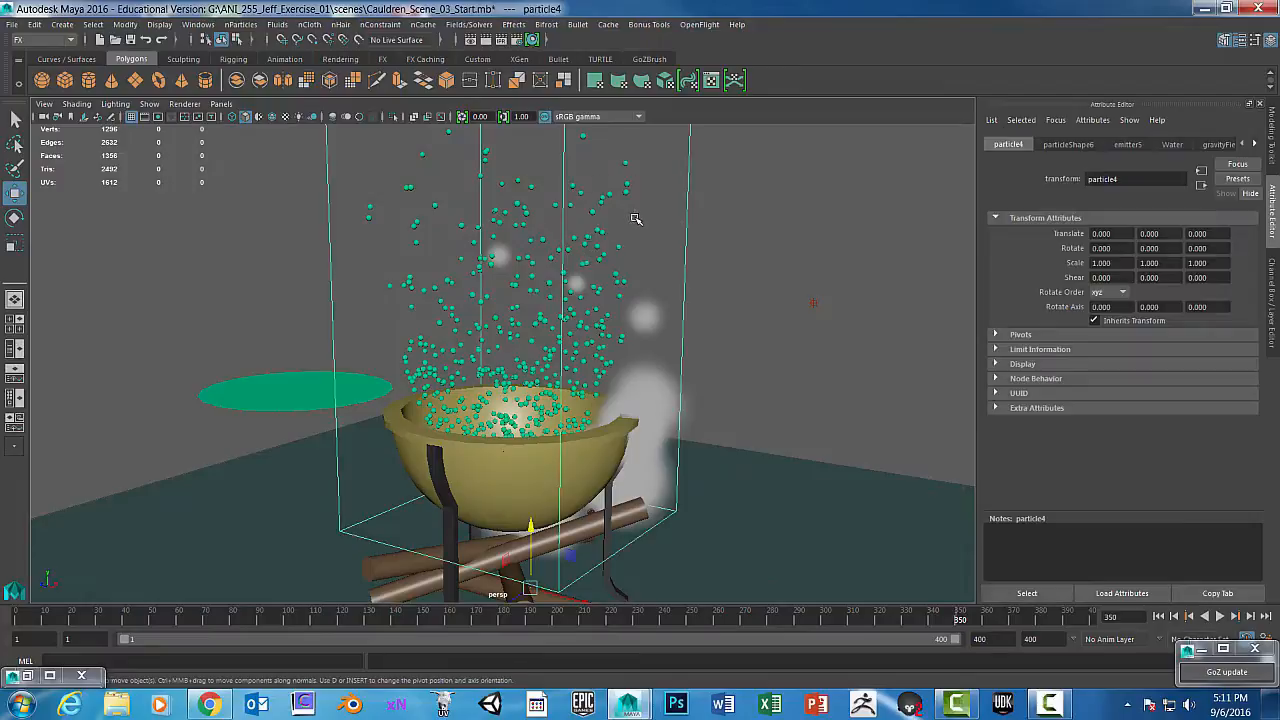
pyautogui.click(1127, 145)
pyautogui.scroll(-2, 1181, 362)
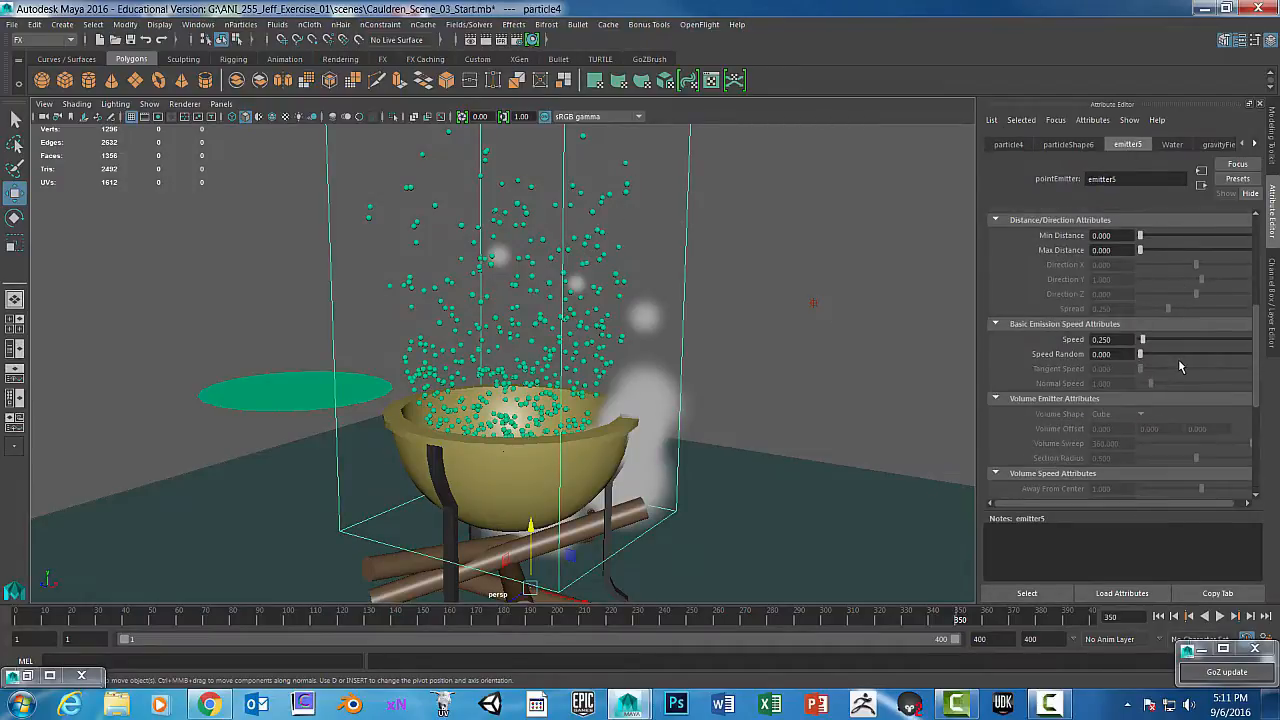
pyautogui.scroll(-1, 1181, 362)
pyautogui.scroll(3, 1181, 362)
pyautogui.click(1069, 145)
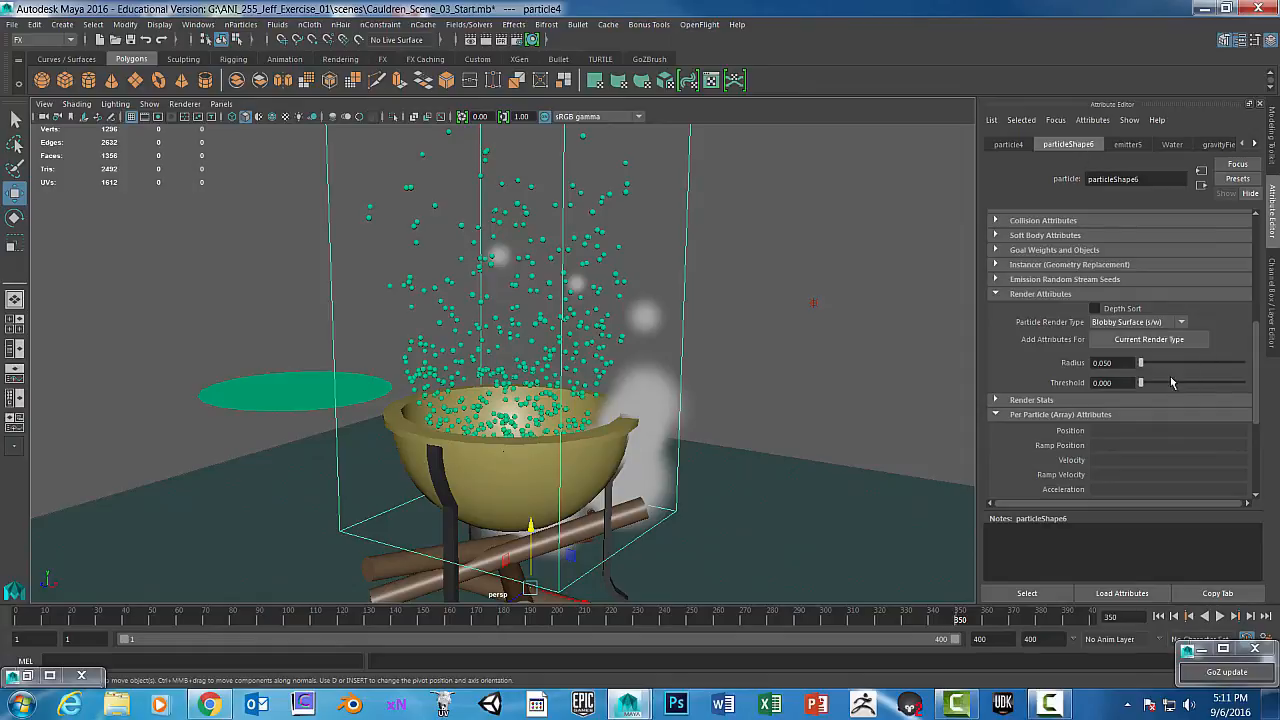
pyautogui.scroll(4, 1185, 355)
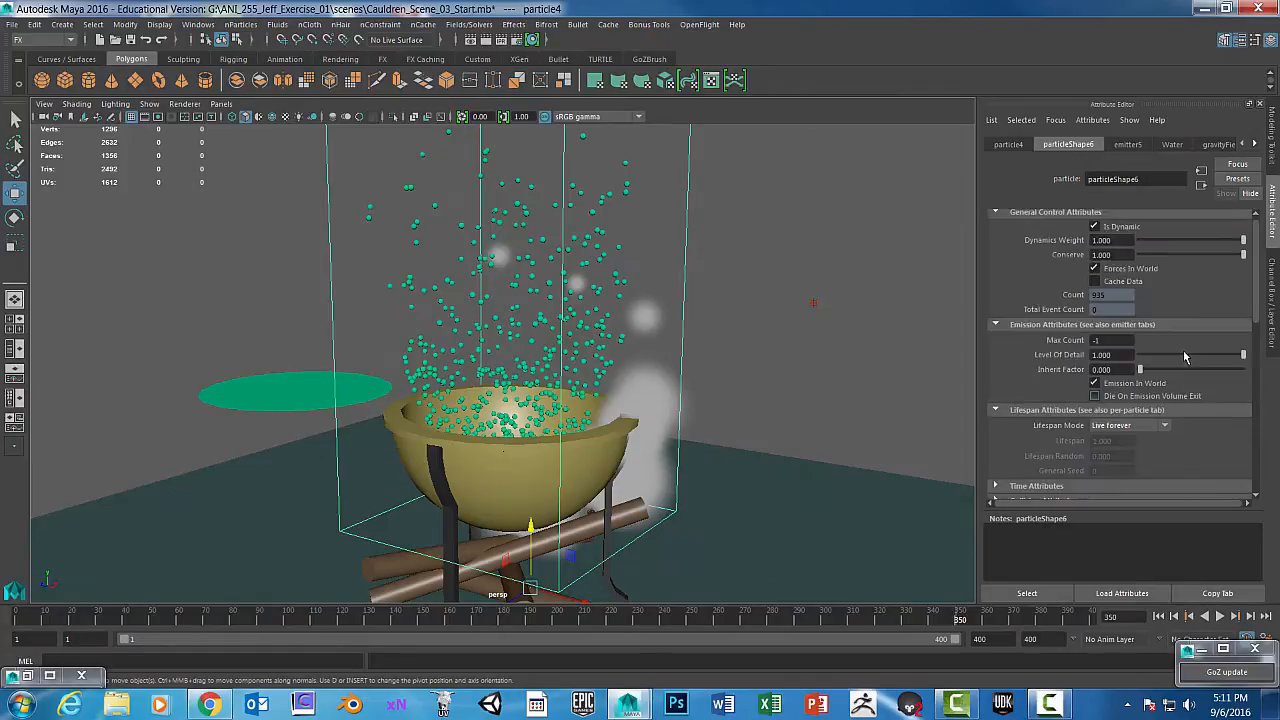
pyautogui.click(1166, 426)
pyautogui.click(1134, 468)
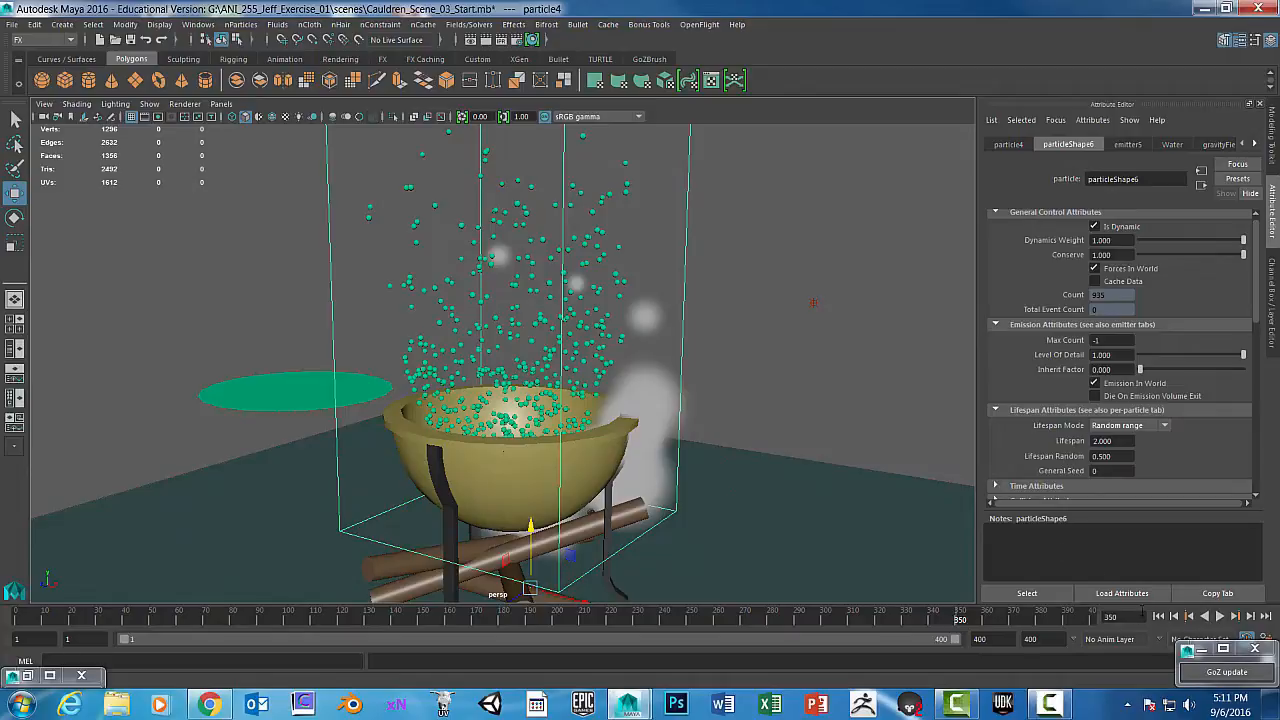
# Replay the simulation from the first frame, check the blobs in the wireframe side view and stop at frame 220
pyautogui.click(1158, 616)
pyautogui.click(1231, 616)
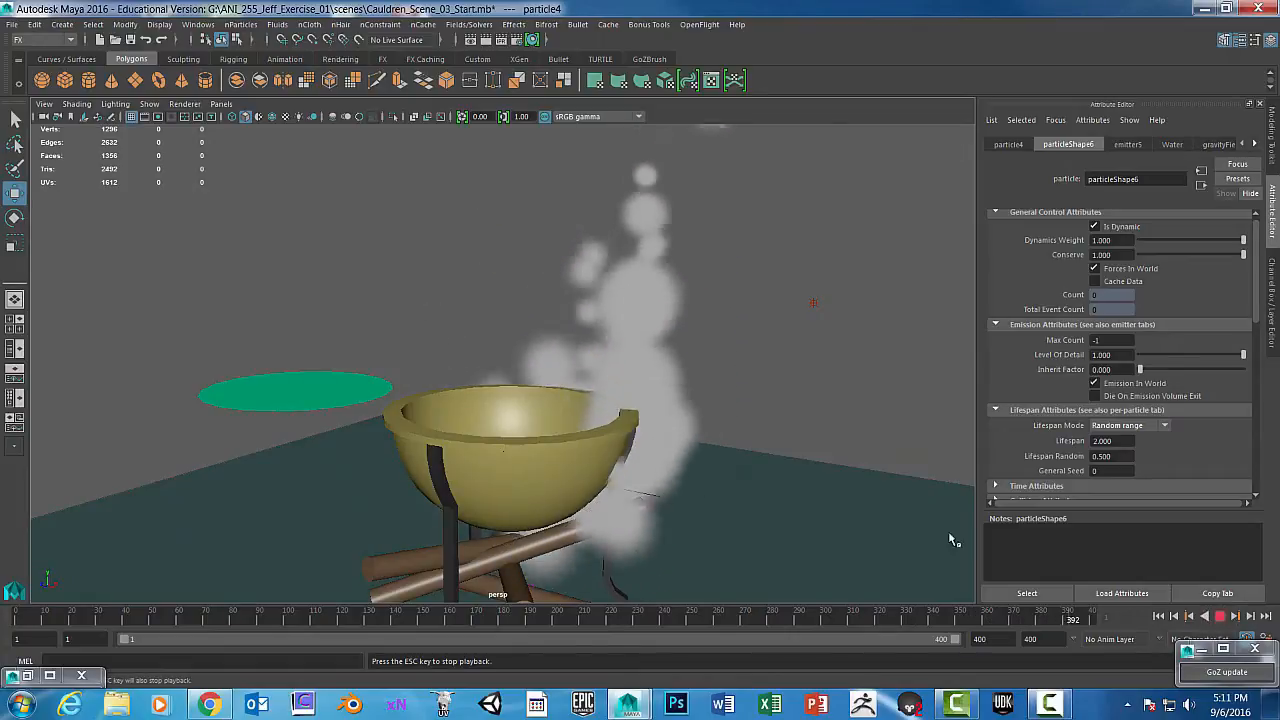
pyautogui.press('space')
pyautogui.press('space')
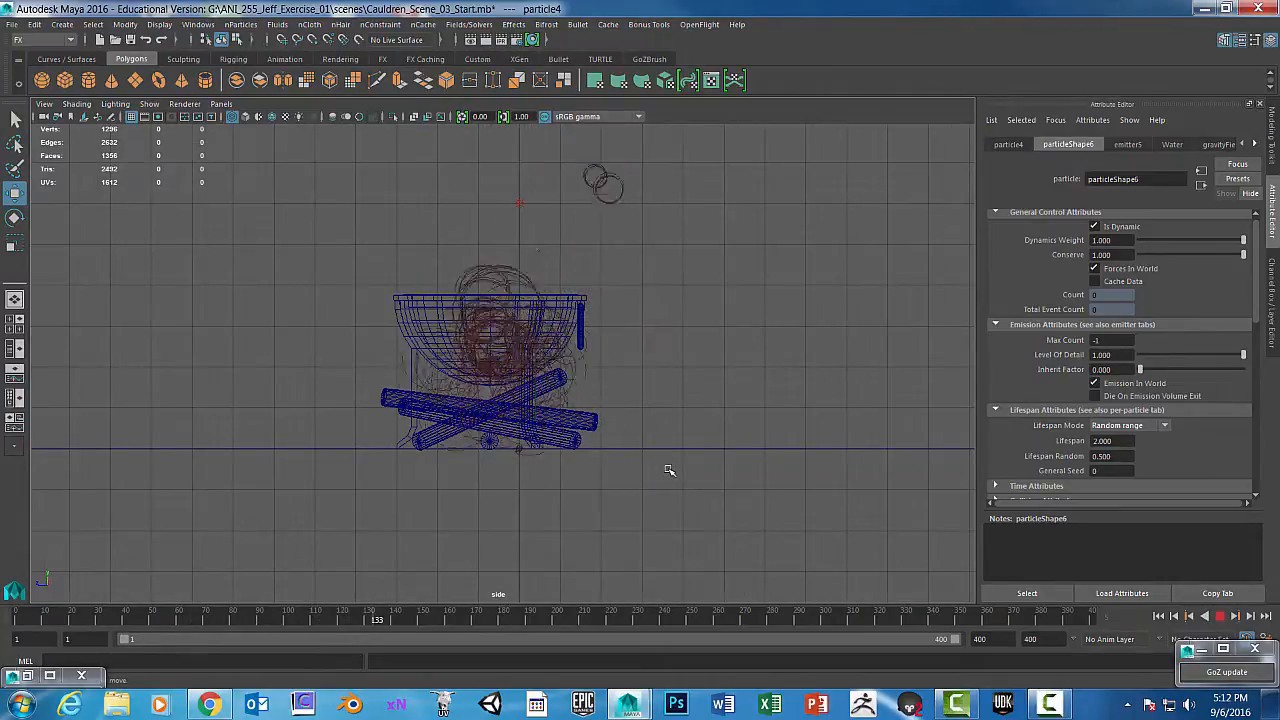
pyautogui.scroll(3, 669, 471)
pyautogui.scroll(2, 669, 471)
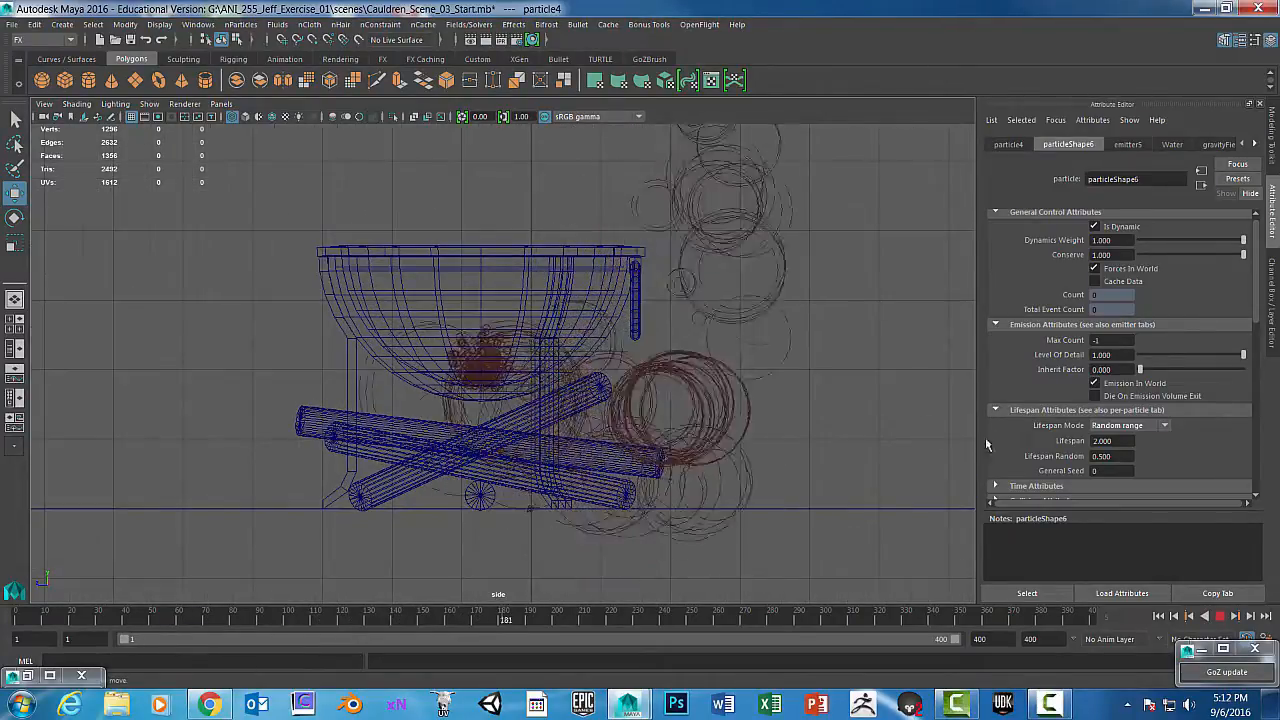
pyautogui.click(1221, 617)
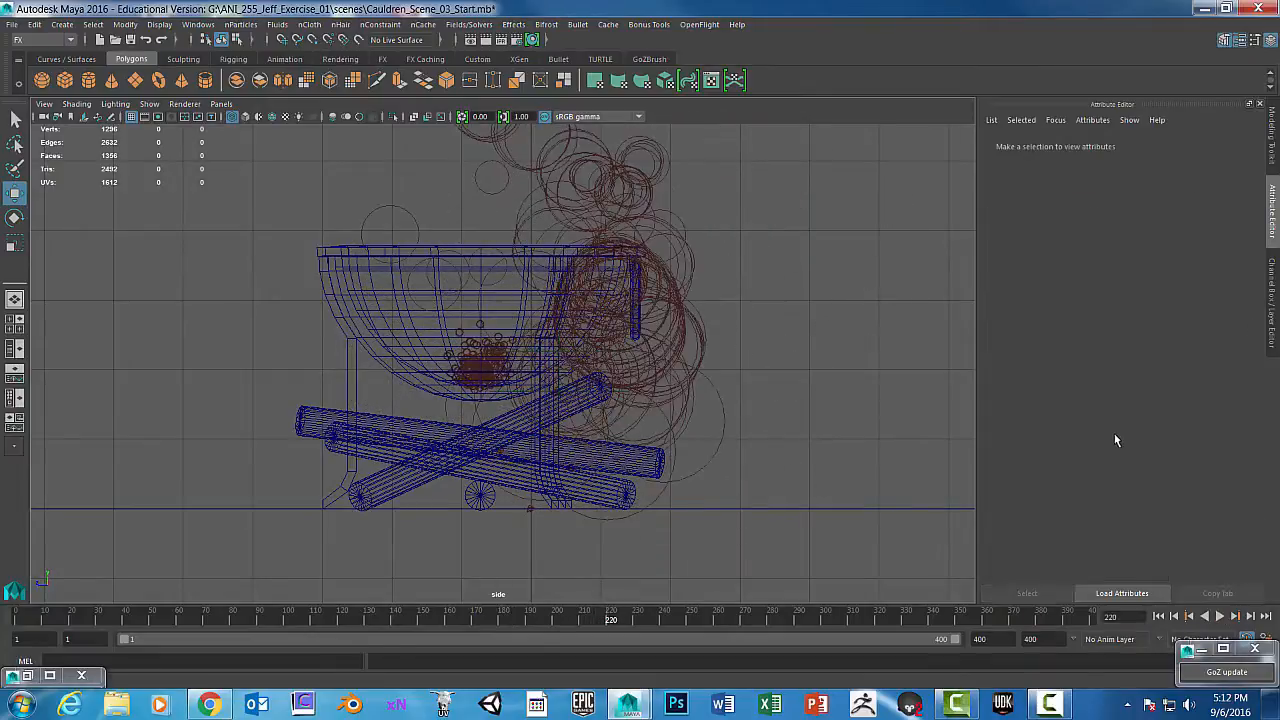
# Set the lifespan of the blob particles inside the cauldron to 8 and replay the simulation from the first frame
pyautogui.click(485, 350)
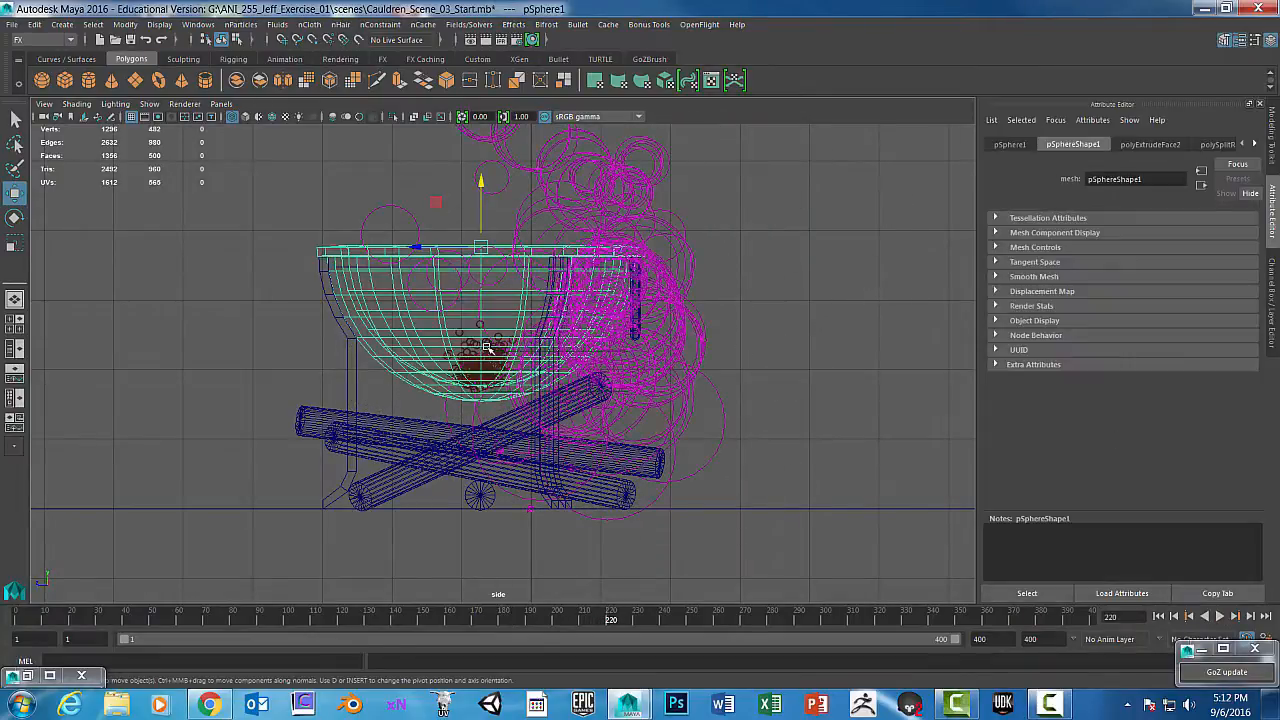
pyautogui.click(477, 345)
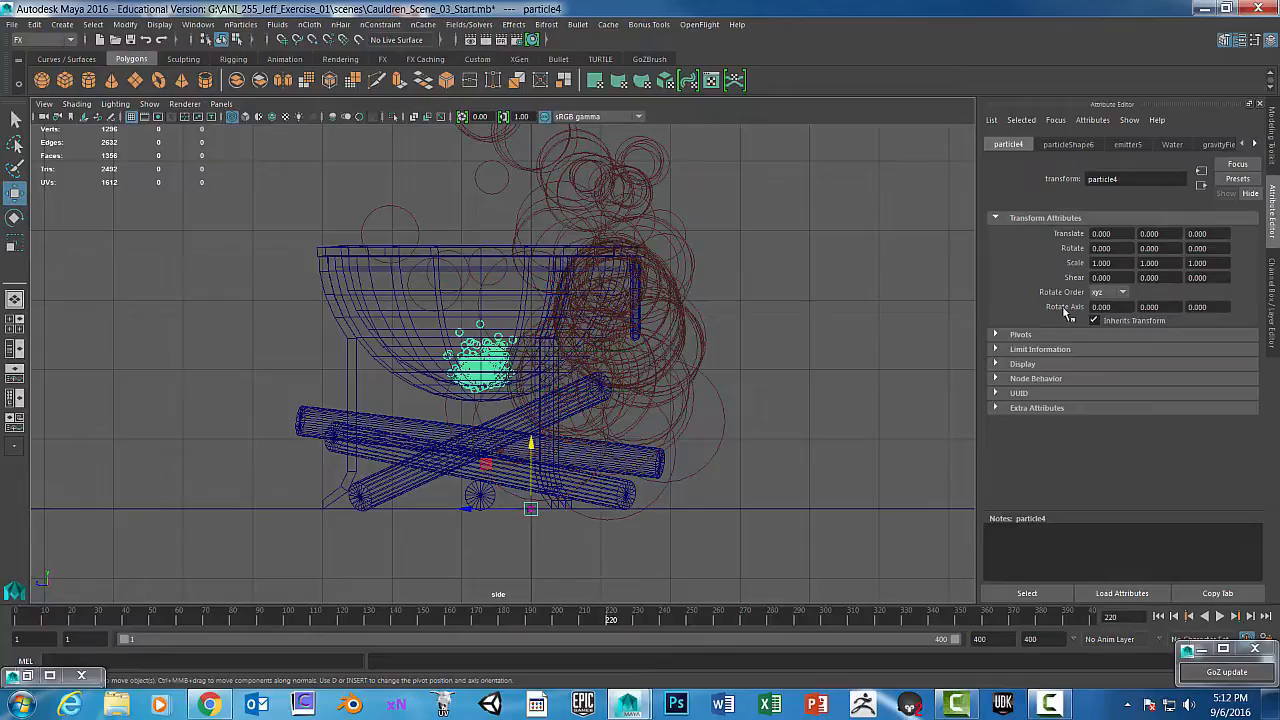
pyautogui.click(1068, 145)
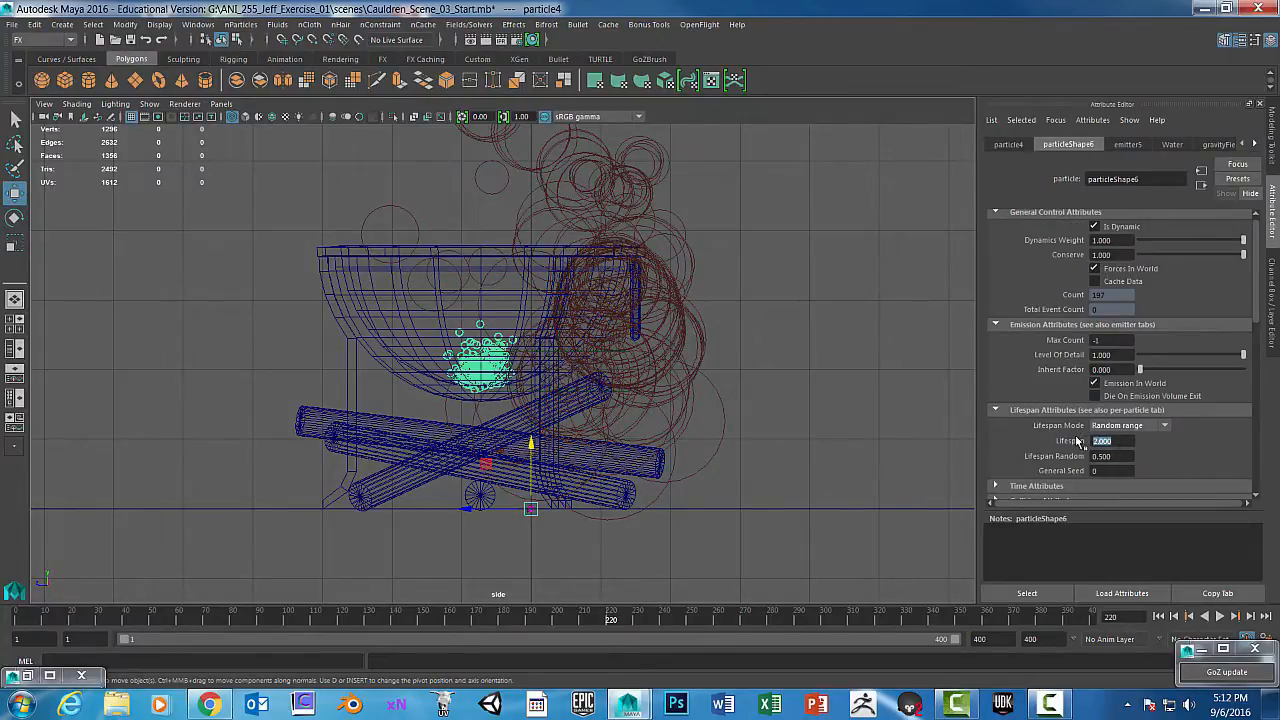
pyautogui.click(1160, 617)
pyautogui.hotkey('alt', 'v')
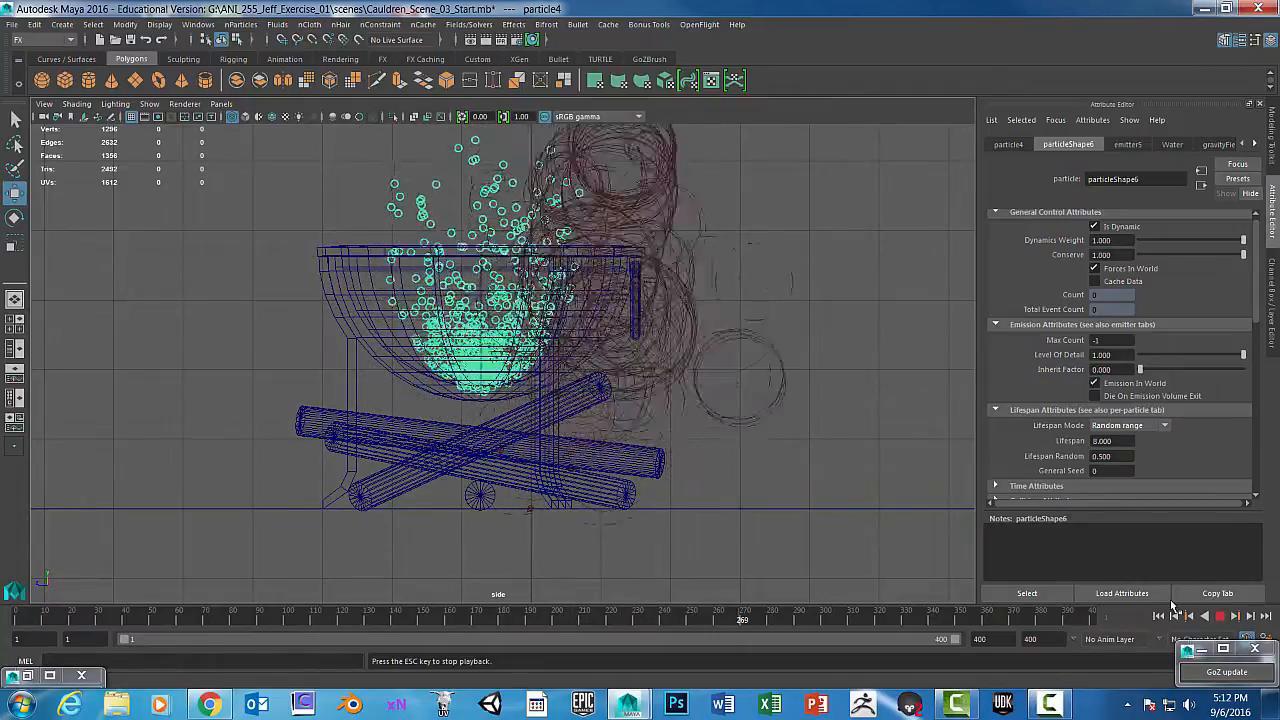
# Check how high the blobs rise in the side view, and reduce their lifespan to 5.5
pyautogui.scroll(-1, 1120, 350)
pyautogui.scroll(5, 852, 410)
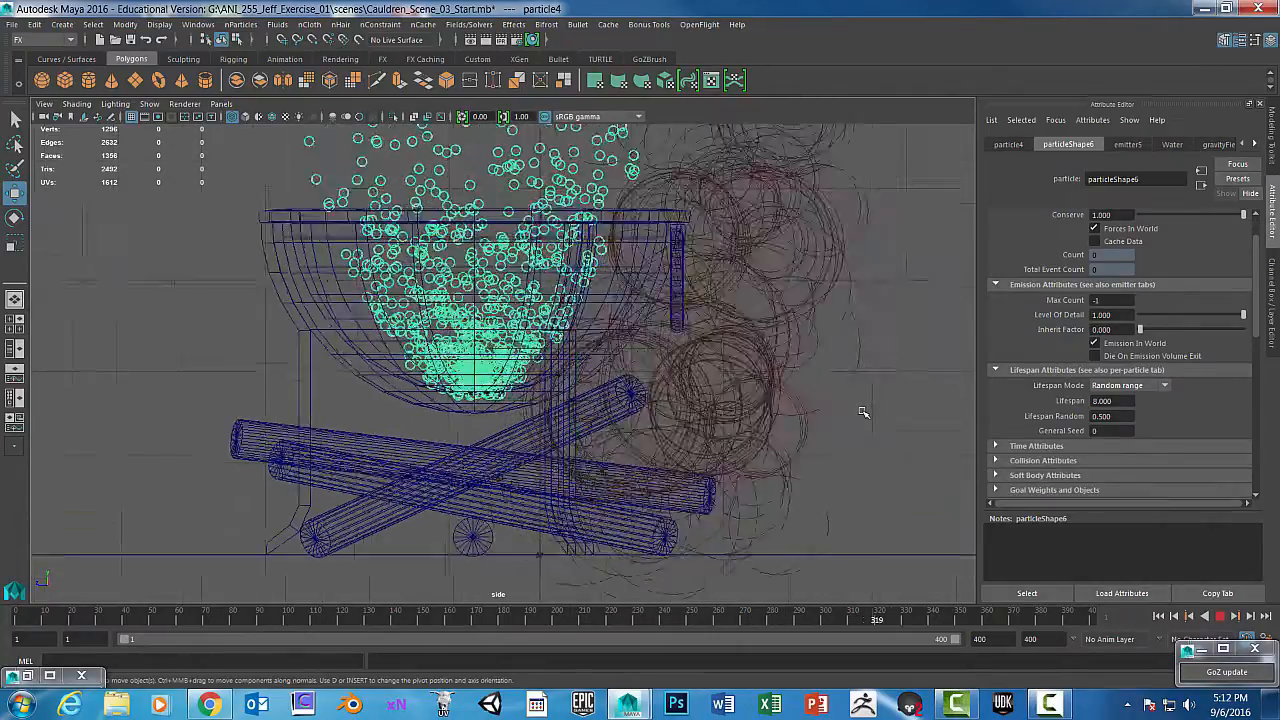
pyautogui.scroll(-5, 852, 410)
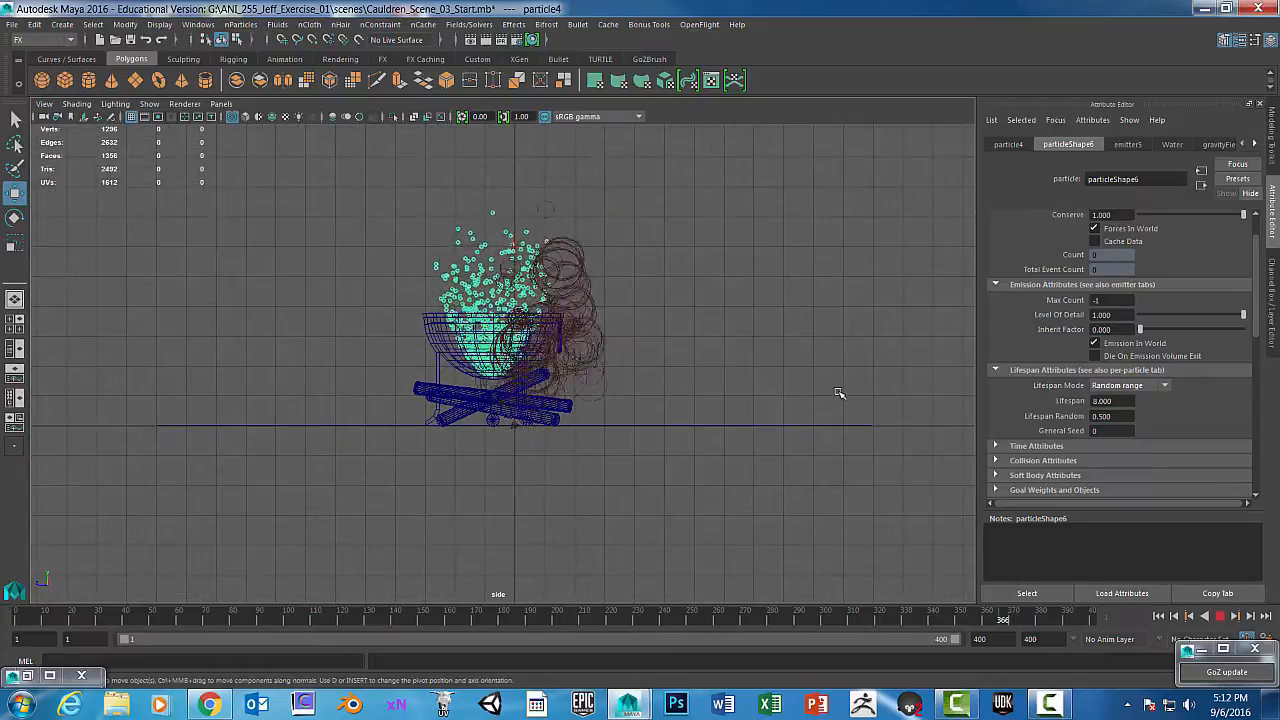
pyautogui.click(1219, 617)
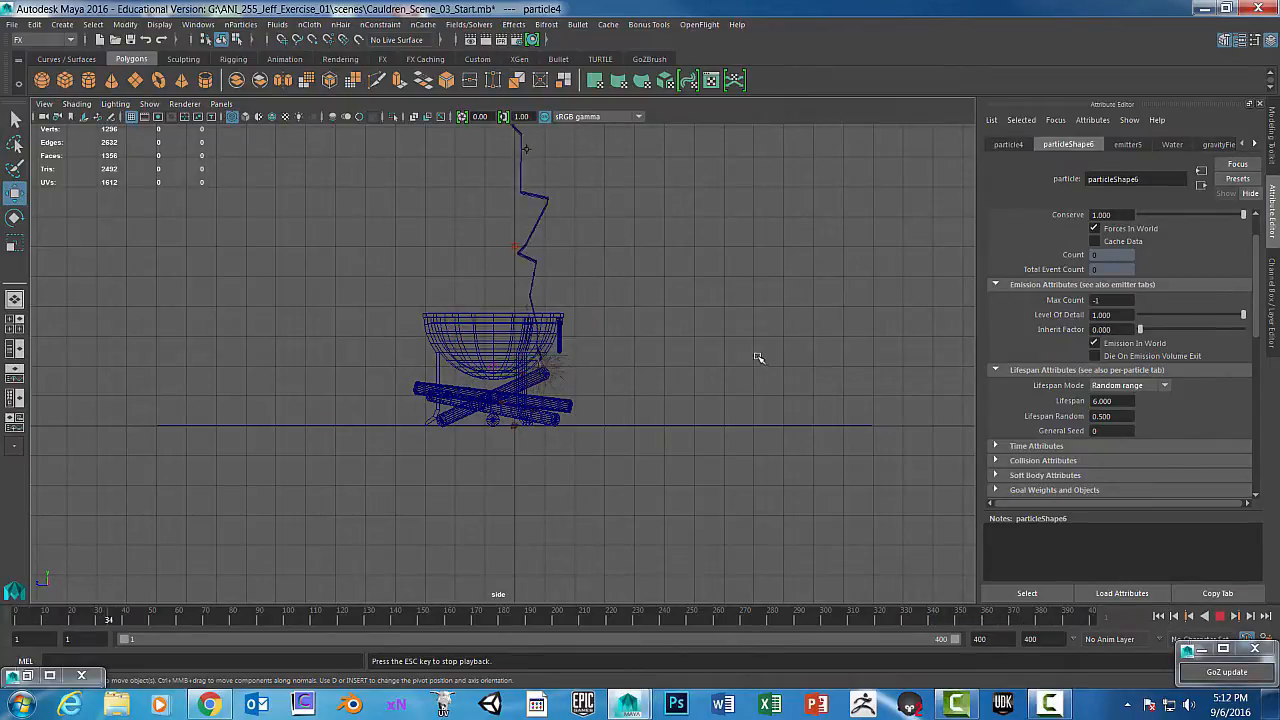
pyautogui.click(1221, 617)
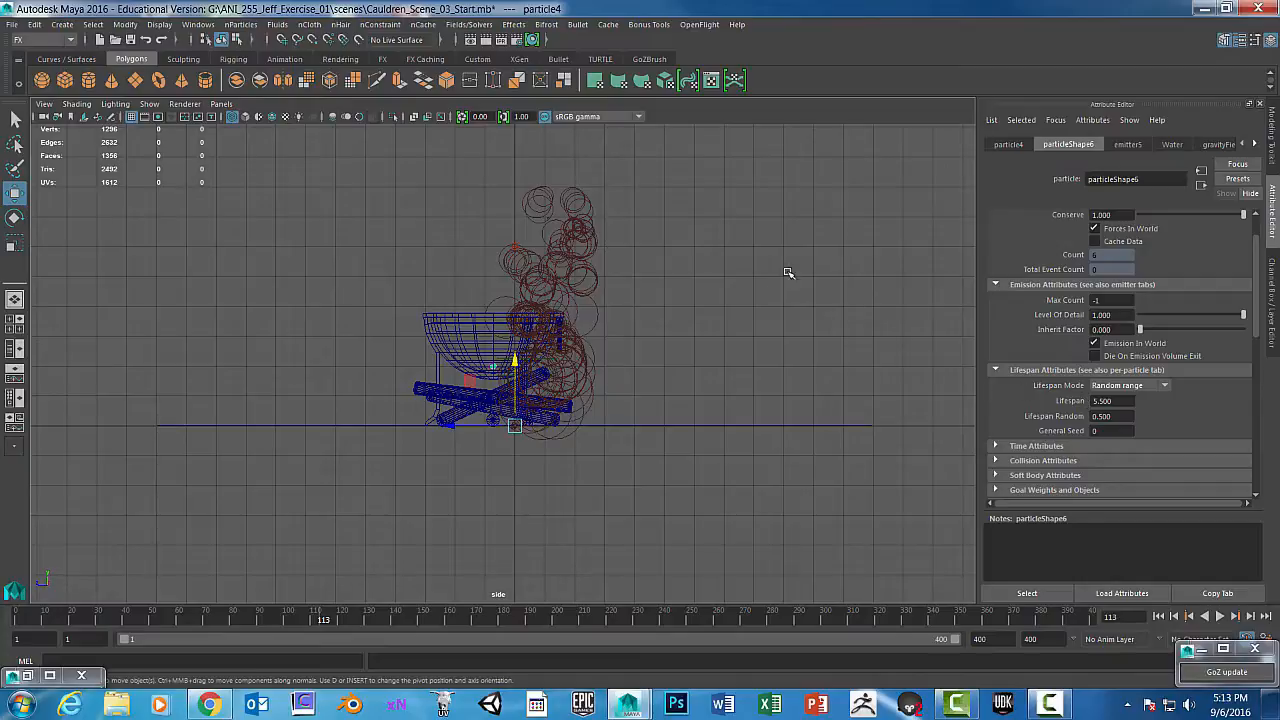
# Move the green disc back into the cauldron by setting its Translate X to 0
pyautogui.press('space')
pyautogui.click(657, 254)
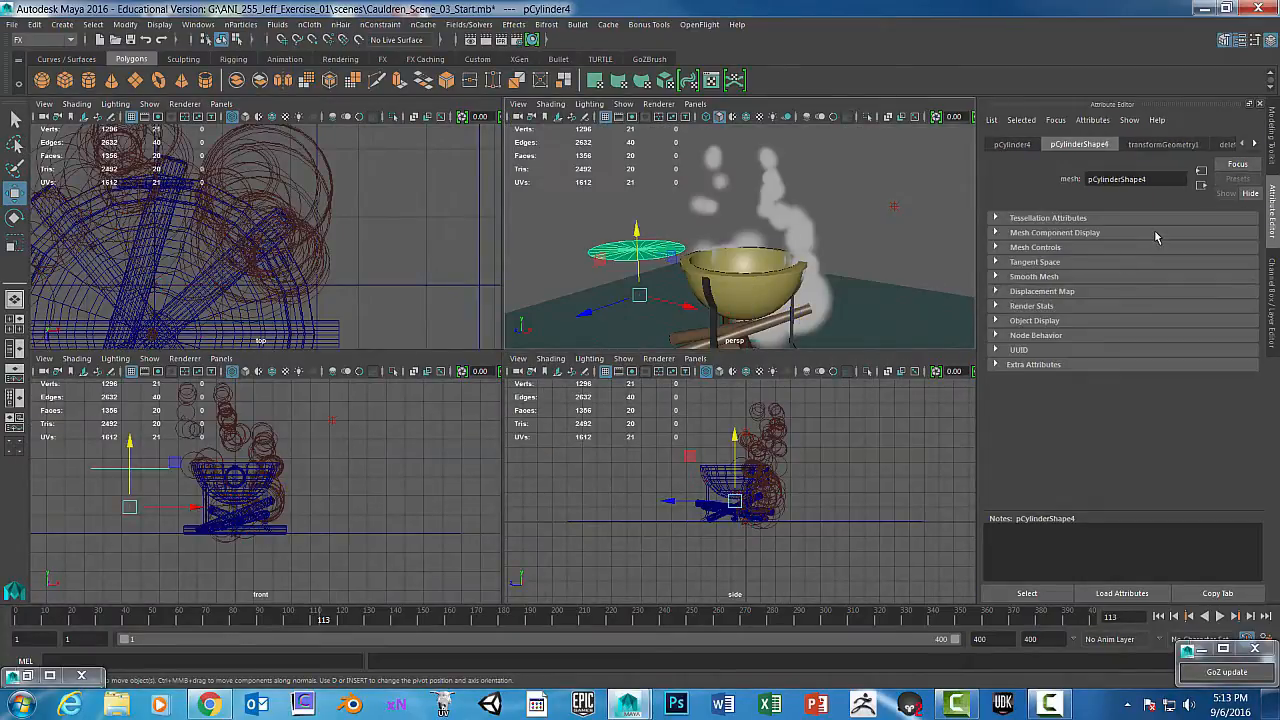
pyautogui.hotkey('ctrl', 'a')
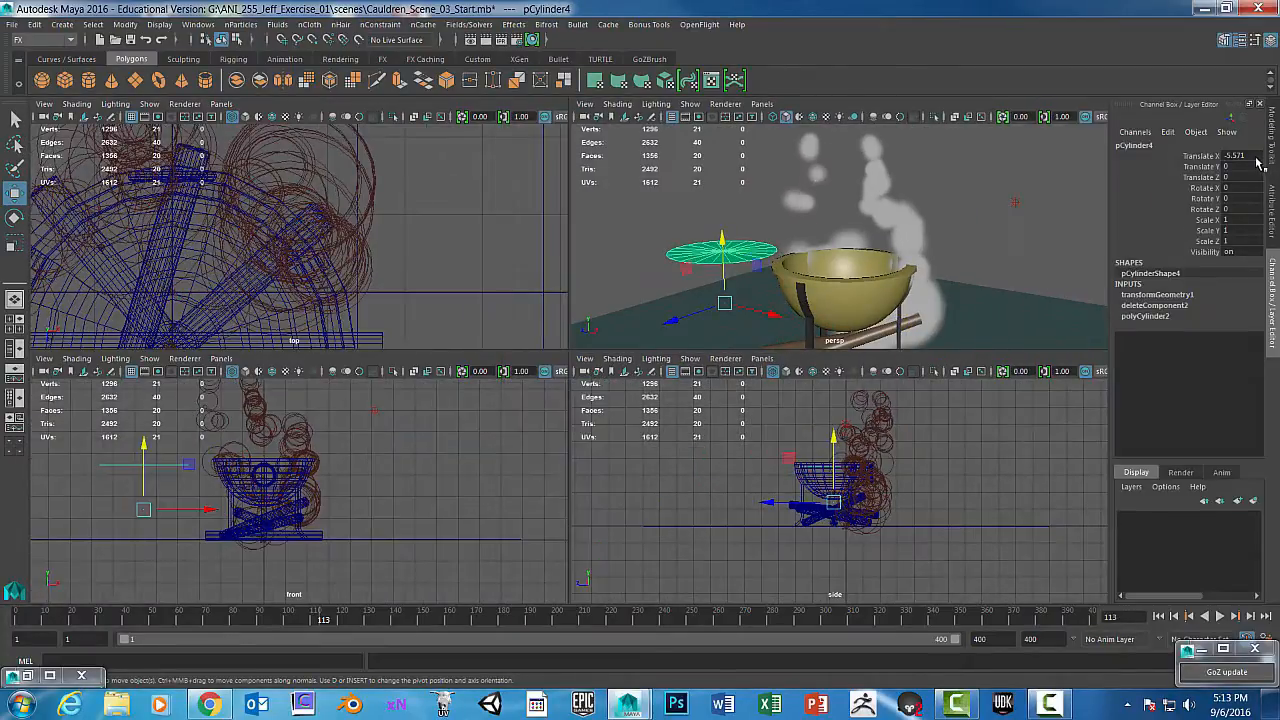
pyautogui.write('0')
pyautogui.press('Return')
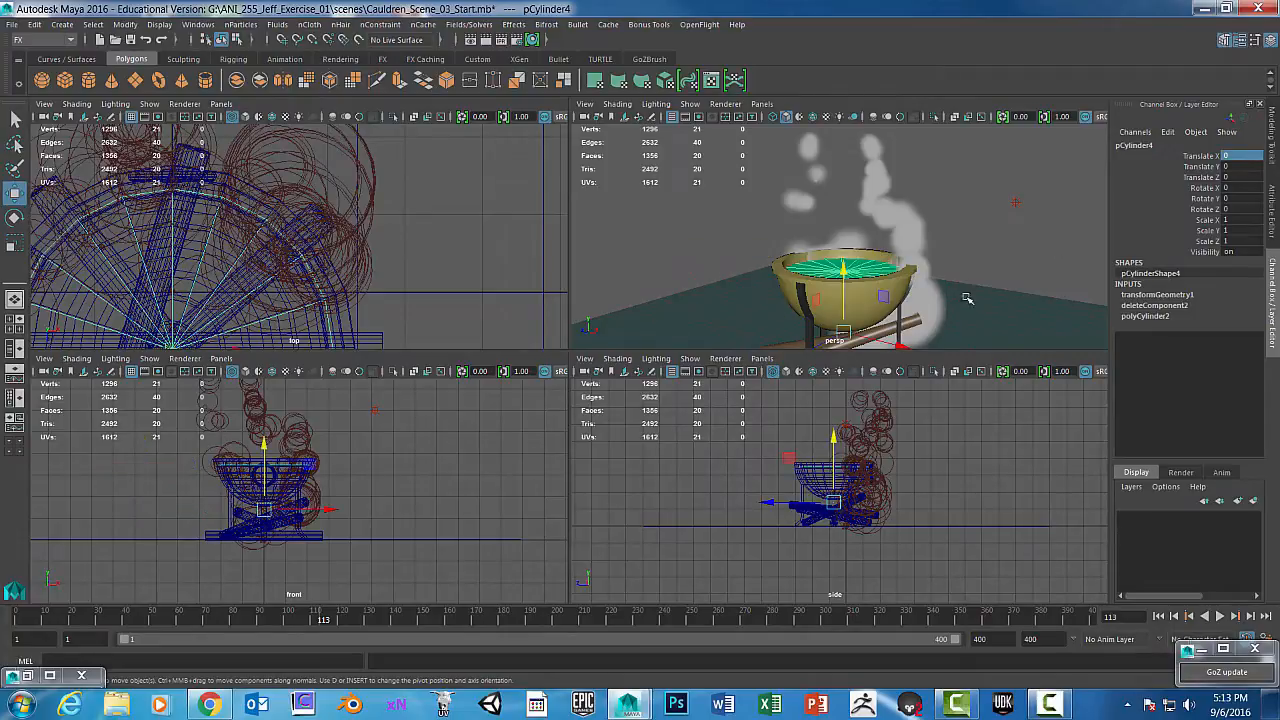
# Replay the simulation from the first frame with the filled cauldron framed in the perspective view, stop at frame 391 and rewind
pyautogui.keyDown('alt'); pyautogui.moveTo(922, 286); pyautogui.dragTo(766, 284); pyautogui.keyUp('alt')
pyautogui.press('space')
pyautogui.keyDown('alt'); pyautogui.moveTo(766, 284); pyautogui.dragTo(630, 308, button='middle'); pyautogui.keyUp('alt')
pyautogui.keyDown('alt'); pyautogui.moveTo(822, 306); pyautogui.dragTo(802, 235); pyautogui.keyUp('alt')
pyautogui.keyDown('alt'); pyautogui.moveTo(803, 236); pyautogui.dragTo(769, 283, button='middle'); pyautogui.keyUp('alt')
pyautogui.scroll(-3, 750, 258)
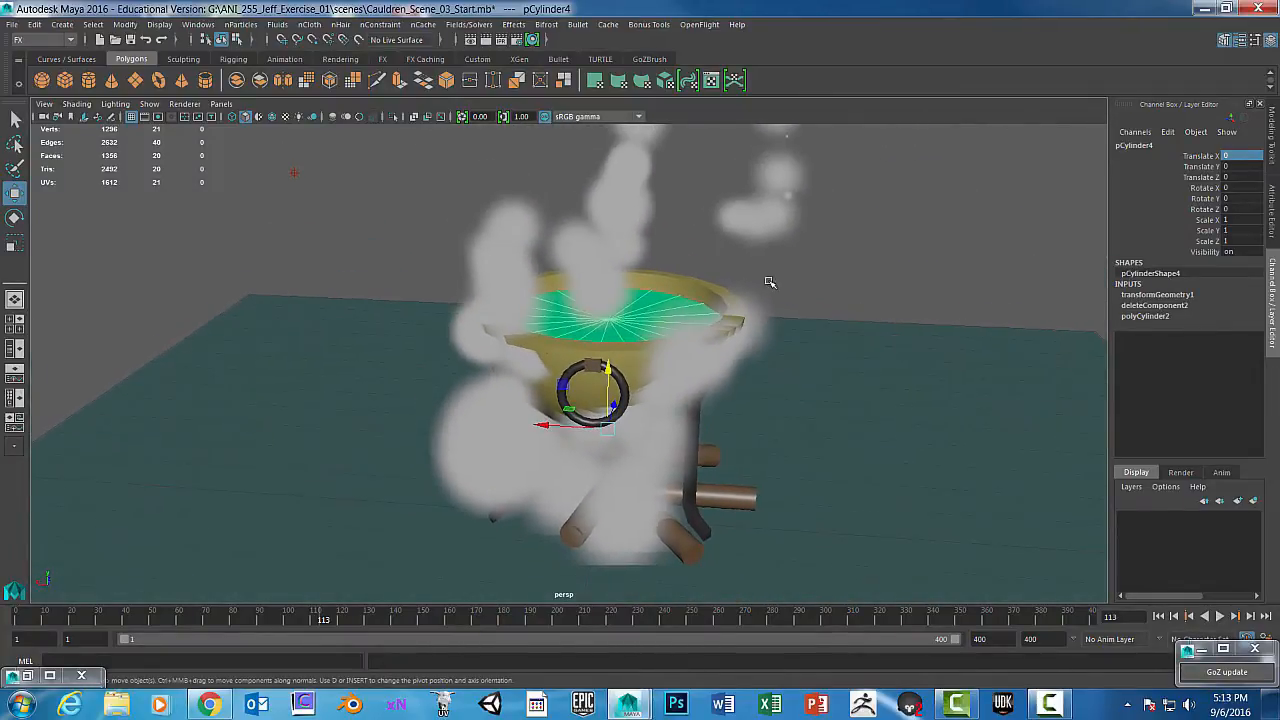
pyautogui.click(1160, 616)
pyautogui.click(1220, 616)
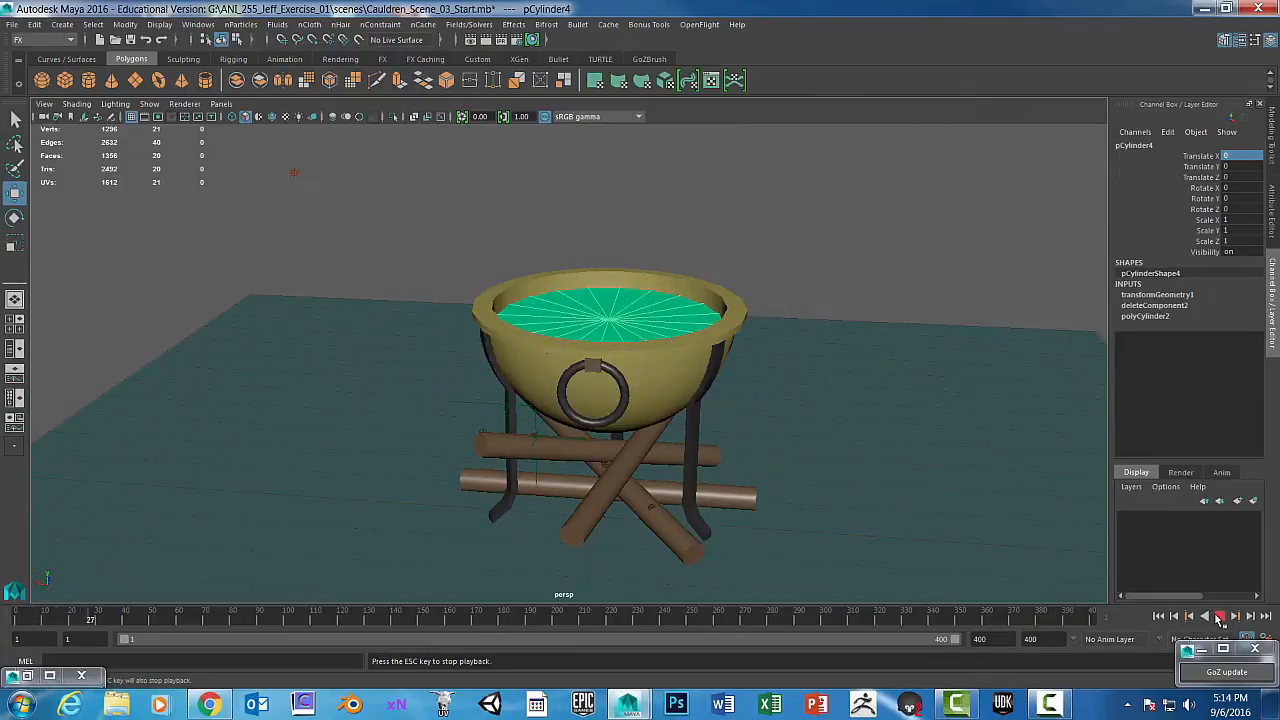
pyautogui.click(1219, 617)
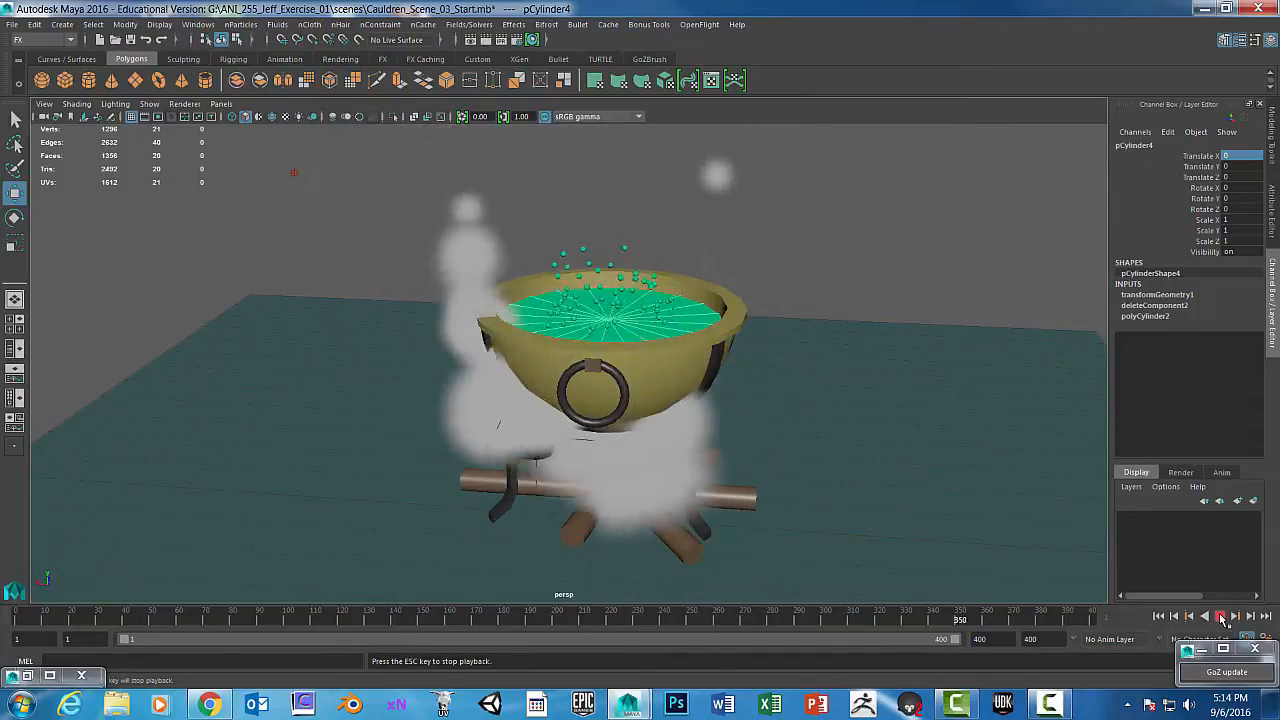
pyautogui.click(1221, 617)
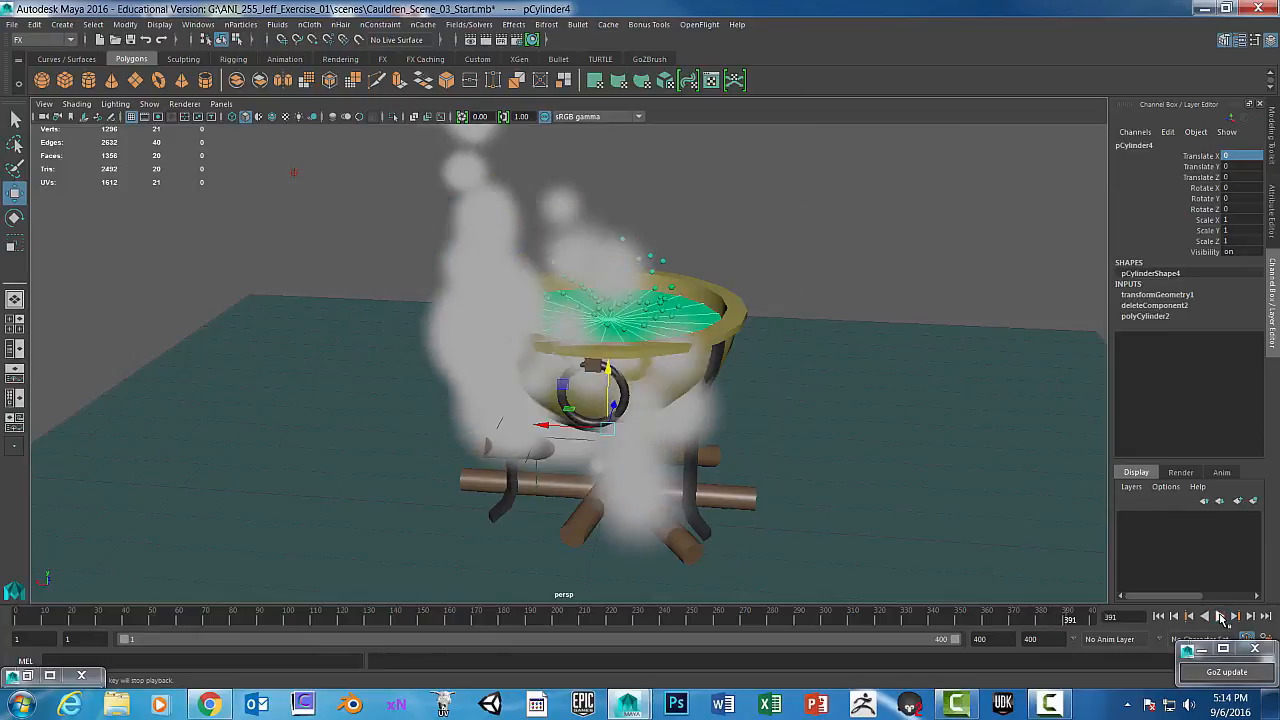
pyautogui.click(1159, 617)
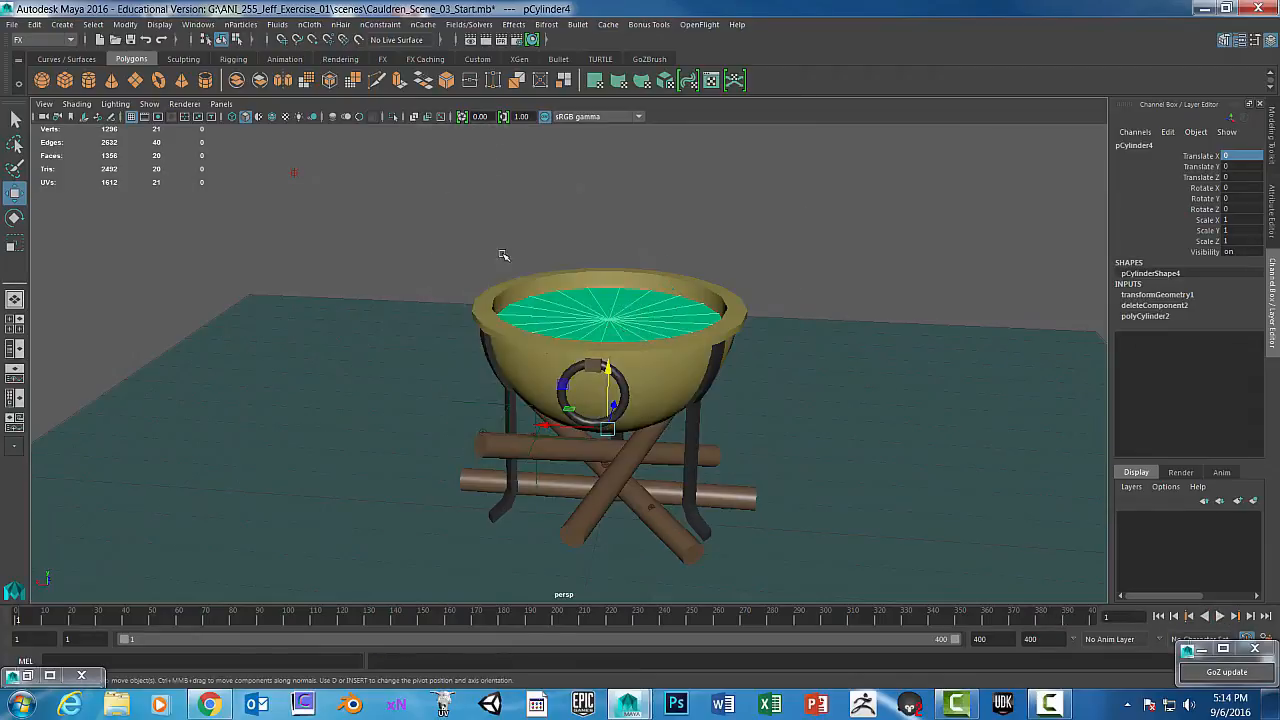
# Select particleShape6 in the Outliner and set its Blobby Surface radius to 0.01
pyautogui.click(50, 675)
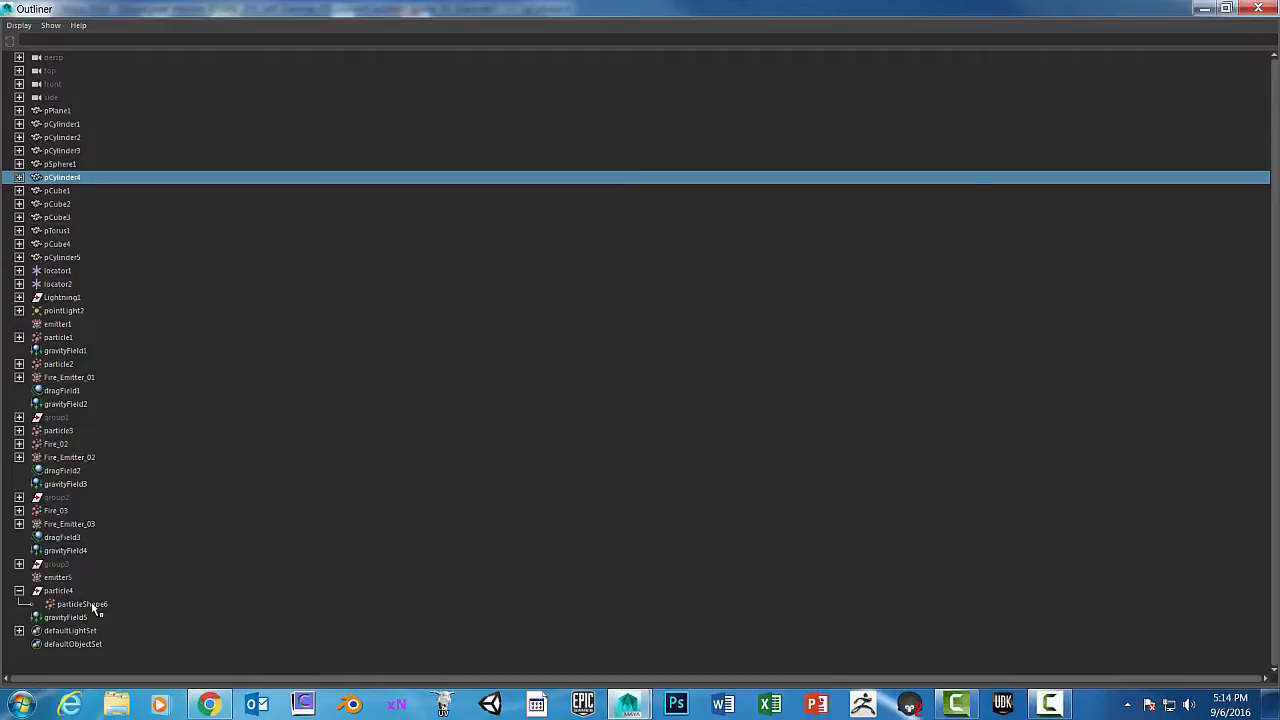
pyautogui.click(82, 604)
pyautogui.click(1205, 8)
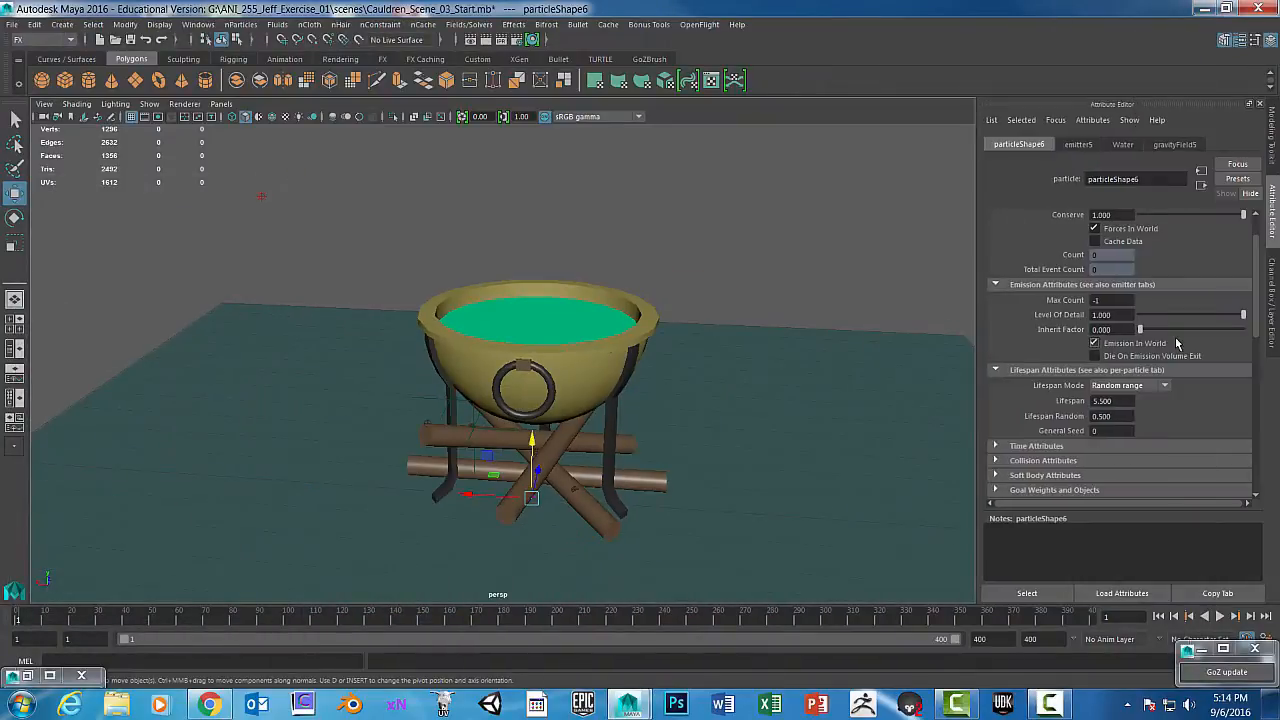
pyautogui.scroll(-5, 1185, 420)
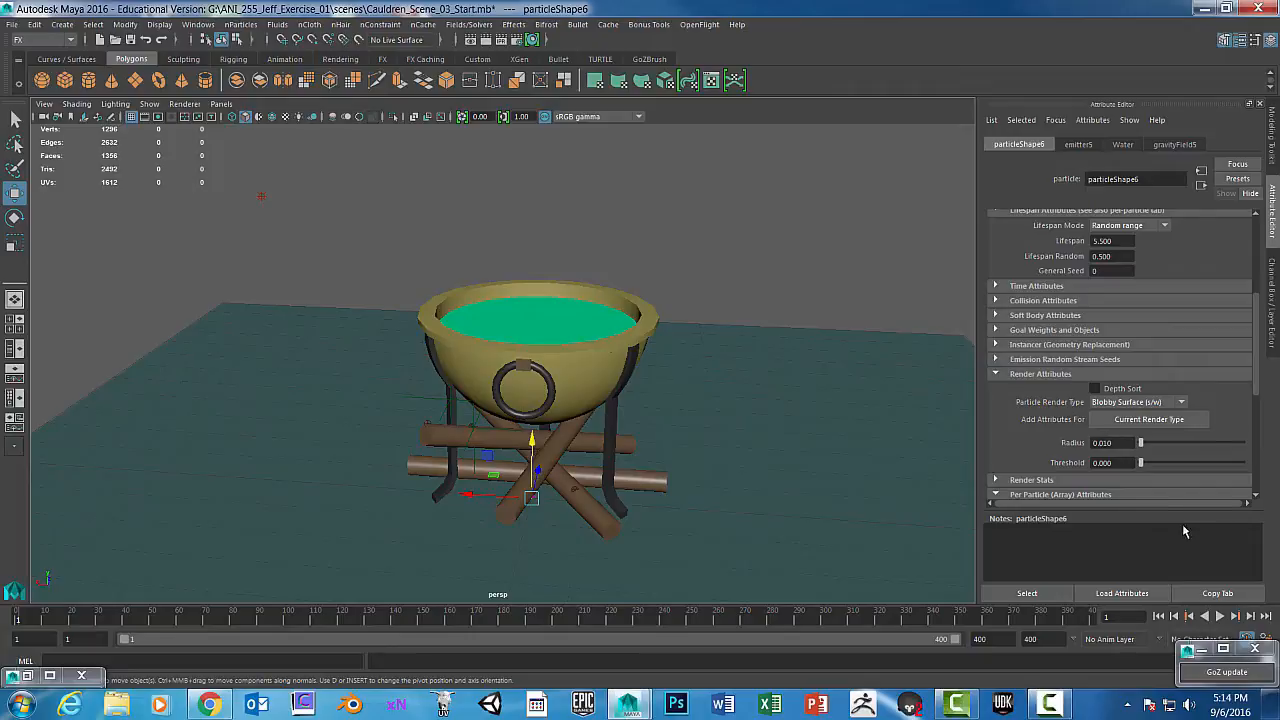
# Play the simulation to frame 342, set the Blobby Surface radius to 0.1, and rewind to the first frame
pyautogui.click(1222, 617)
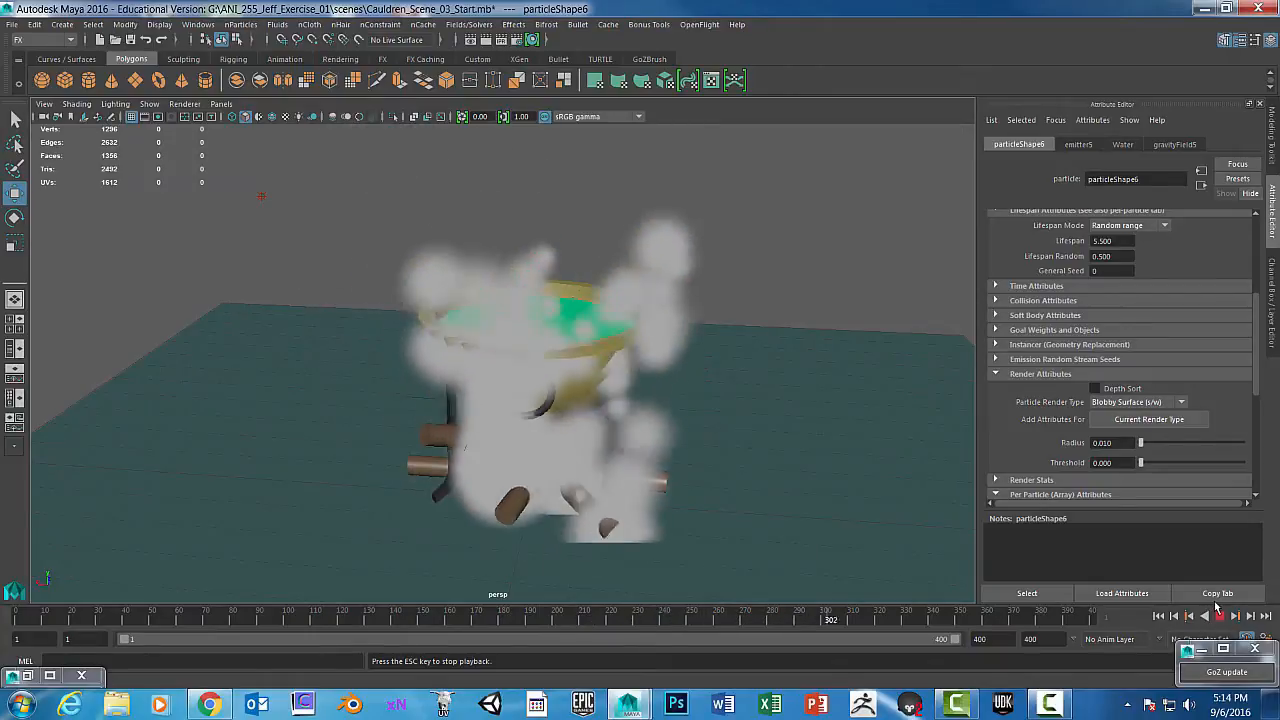
pyautogui.click(1219, 615)
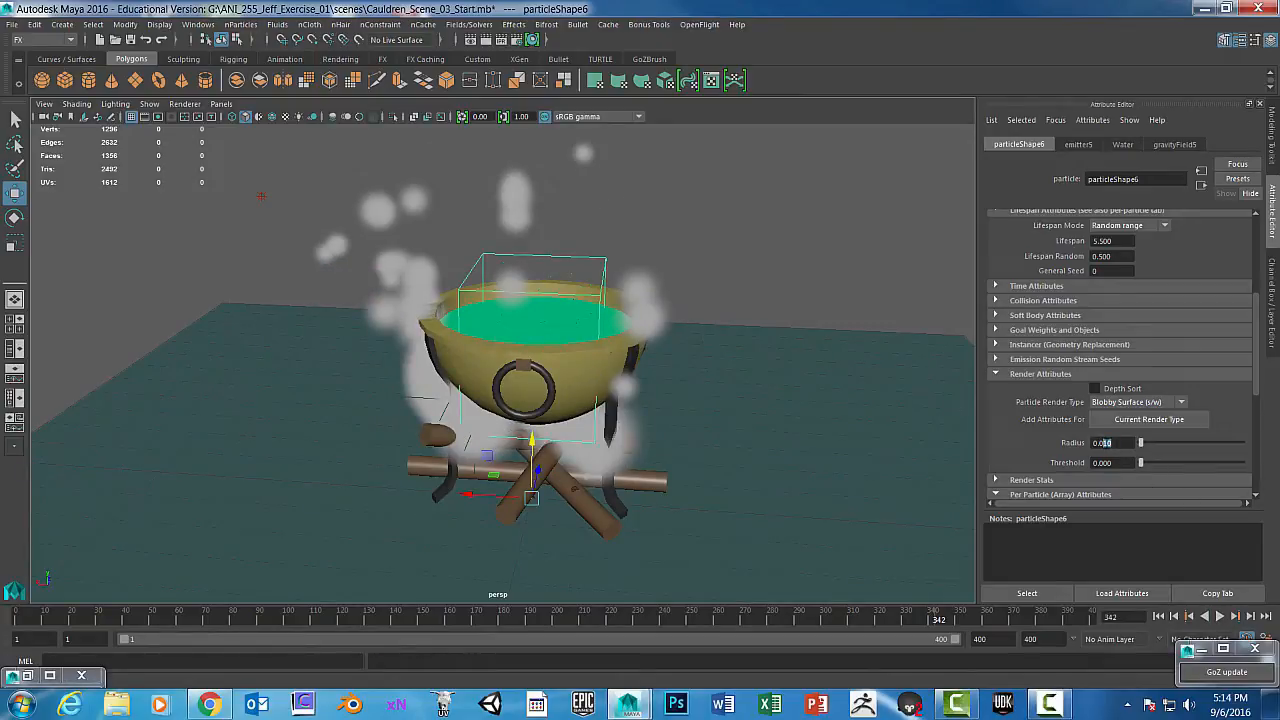
pyautogui.press('Return')
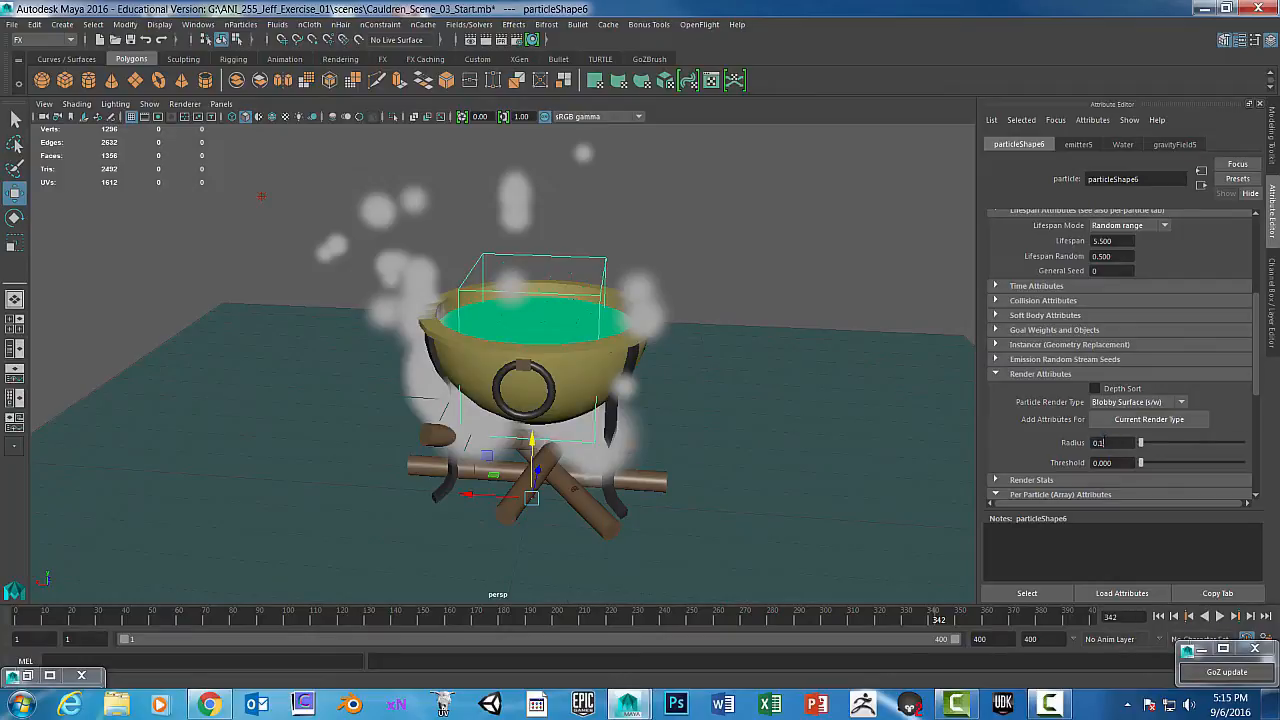
pyautogui.press('Return')
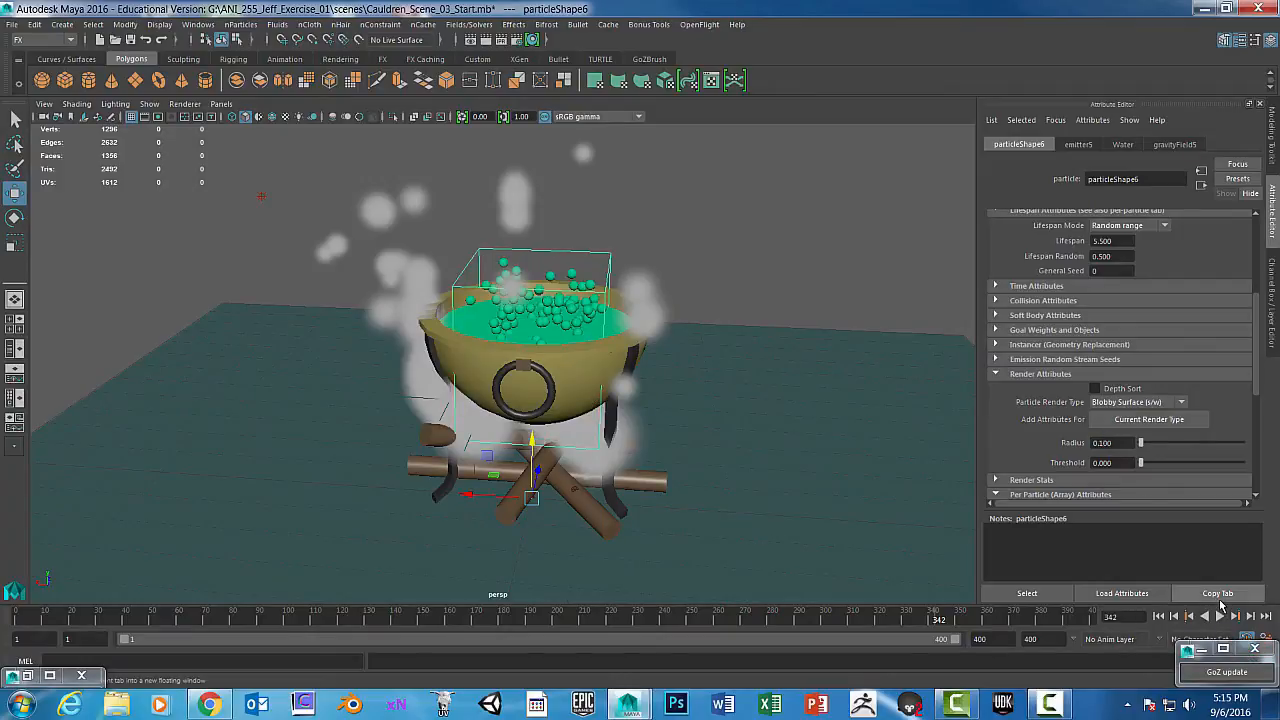
pyautogui.click(1159, 617)
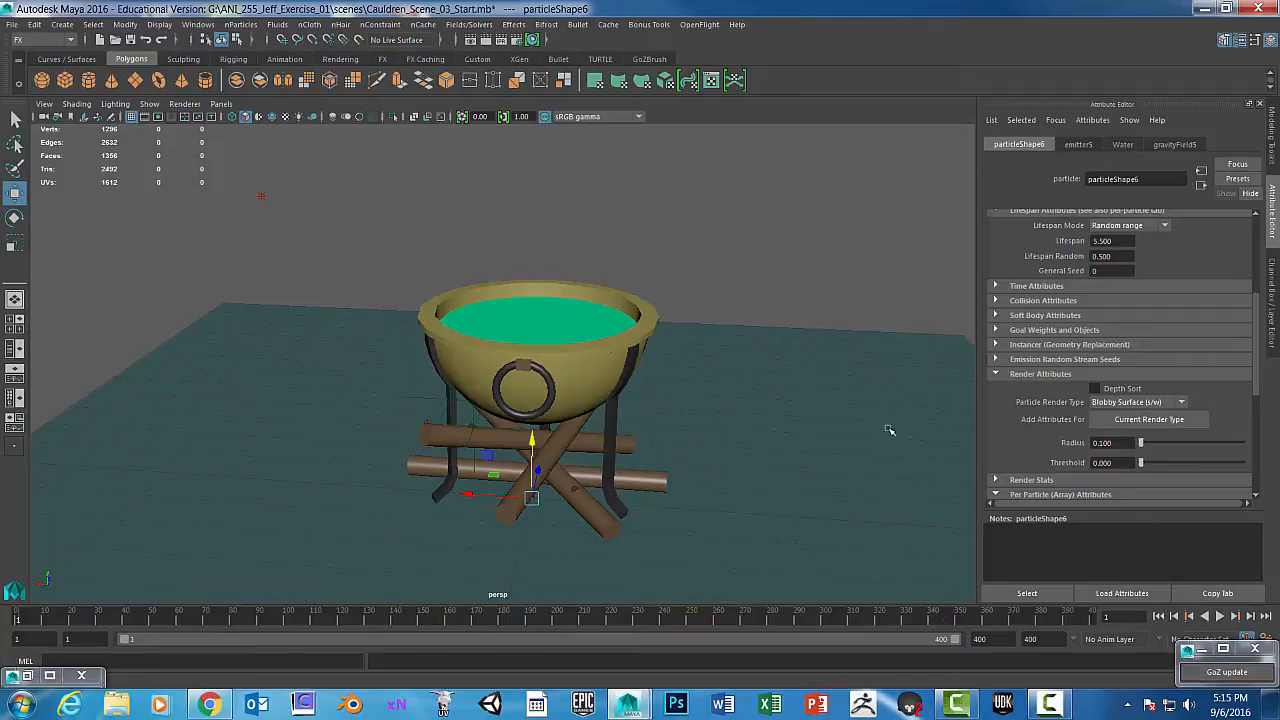
# Select emitter5 in the Outliner, display its channel values, and go to its Rate keyframe at frame 100
pyautogui.click(30, 677)
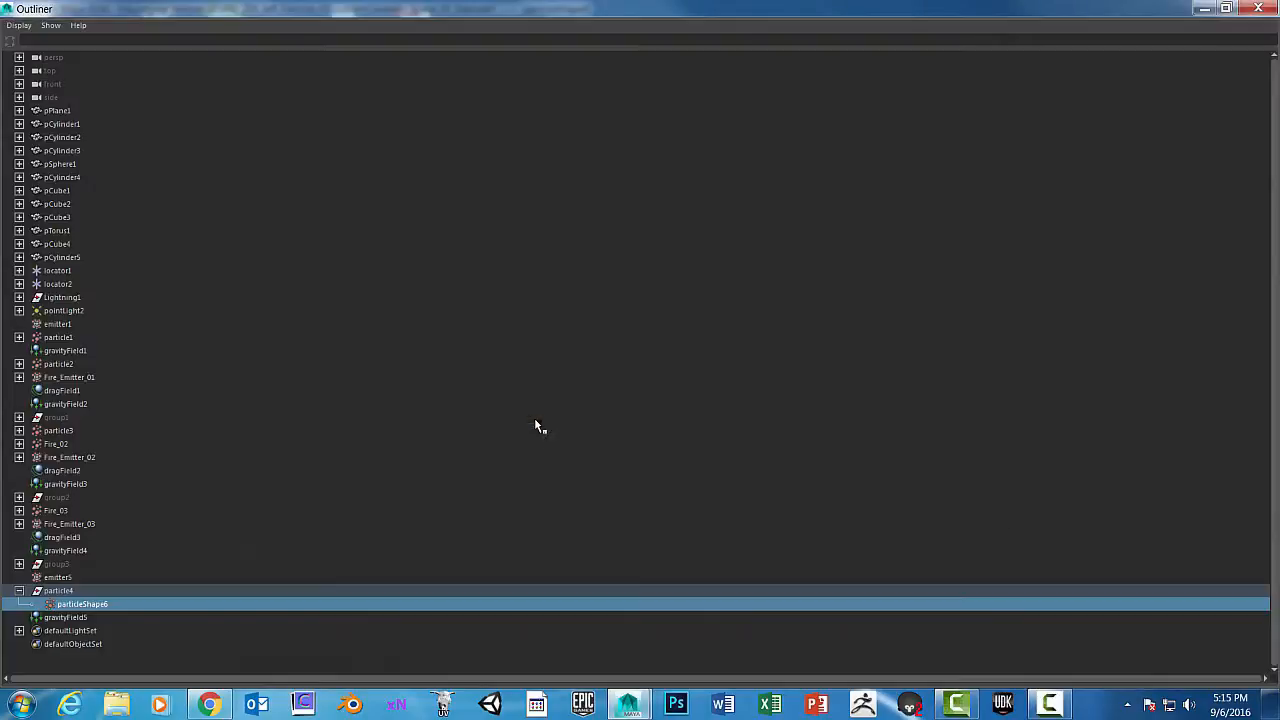
pyautogui.click(57, 577)
pyautogui.click(1208, 10)
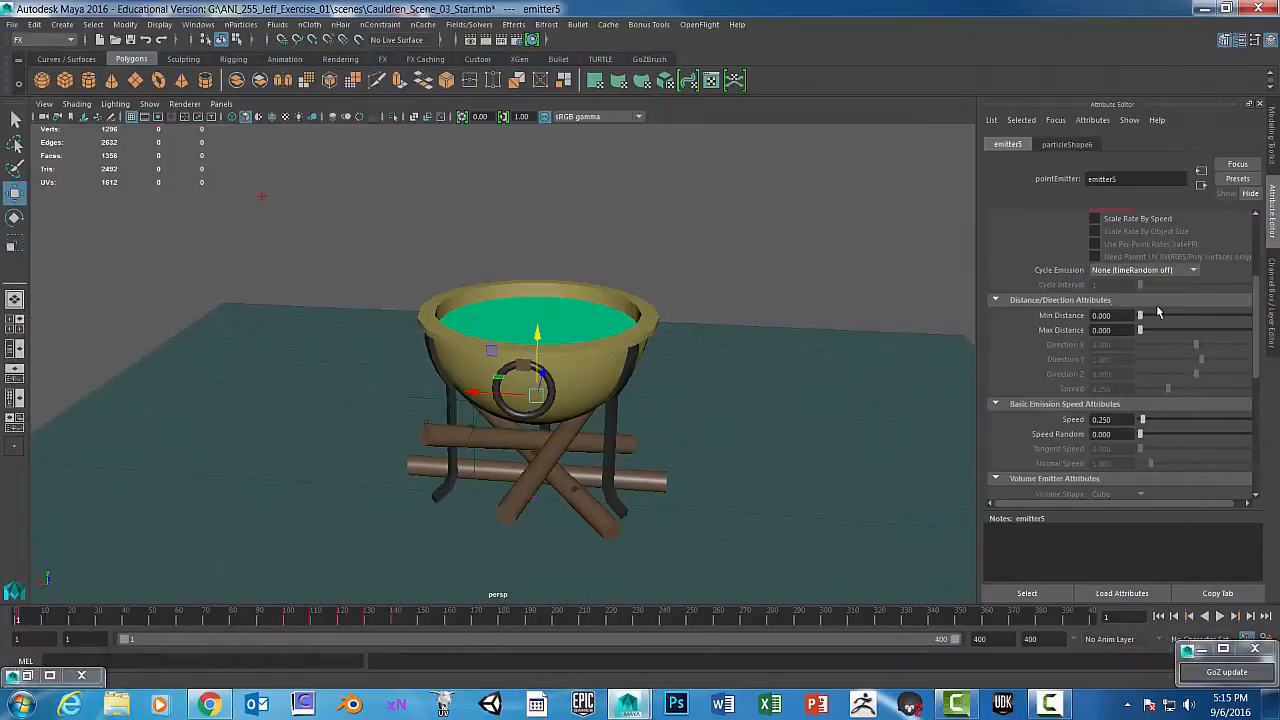
pyautogui.hotkey('alt', 'v')
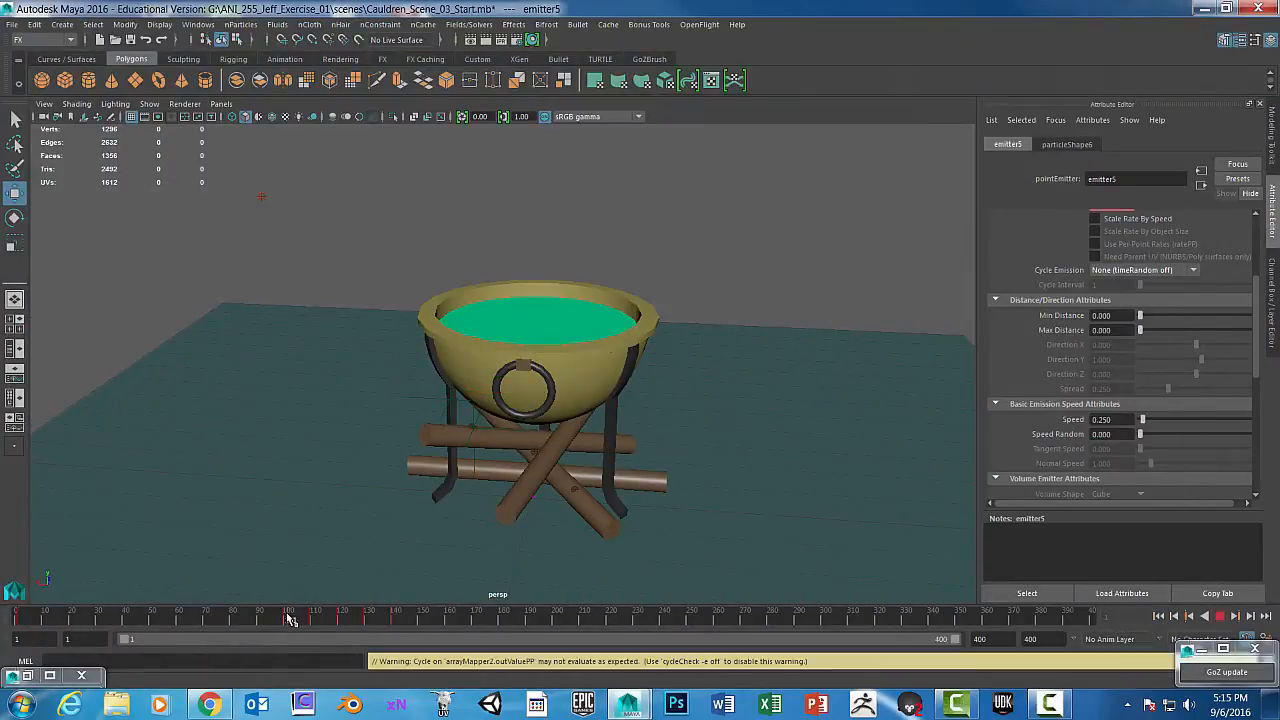
pyautogui.hotkey('alt', 'v')
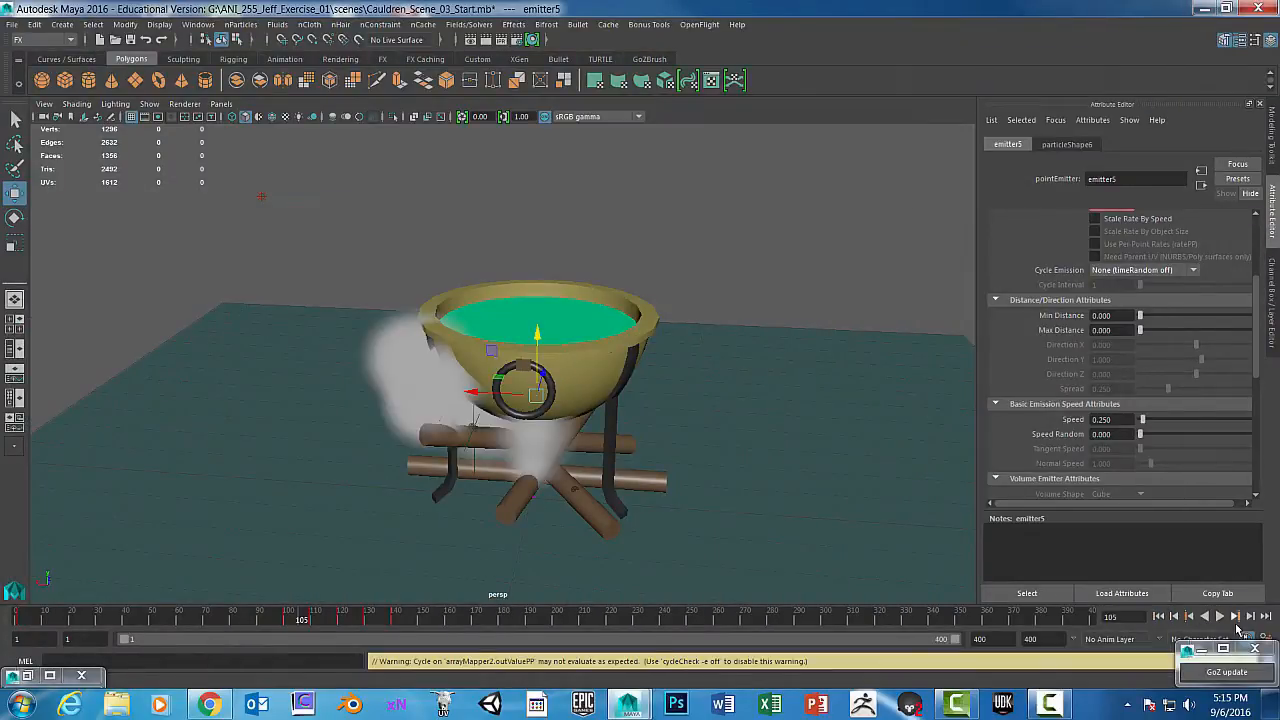
pyautogui.click(1173, 617)
pyautogui.hotkey('ctrl', 'a')
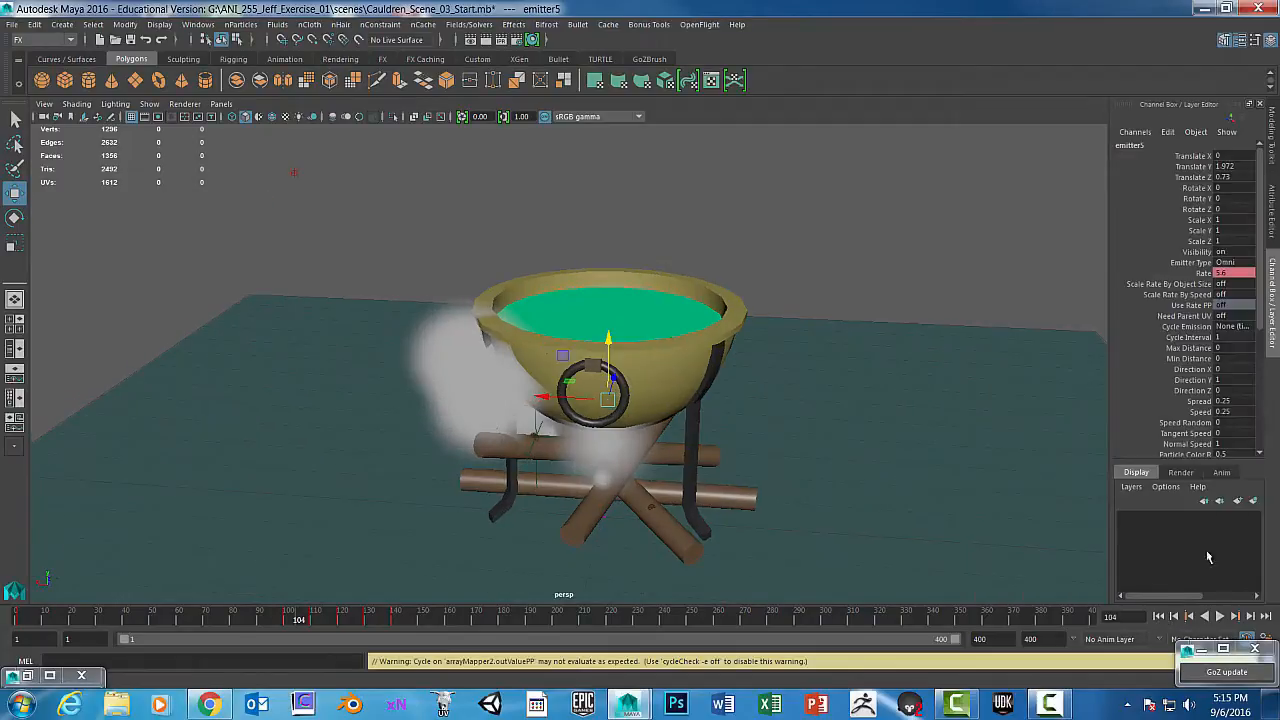
pyautogui.click(1188, 617)
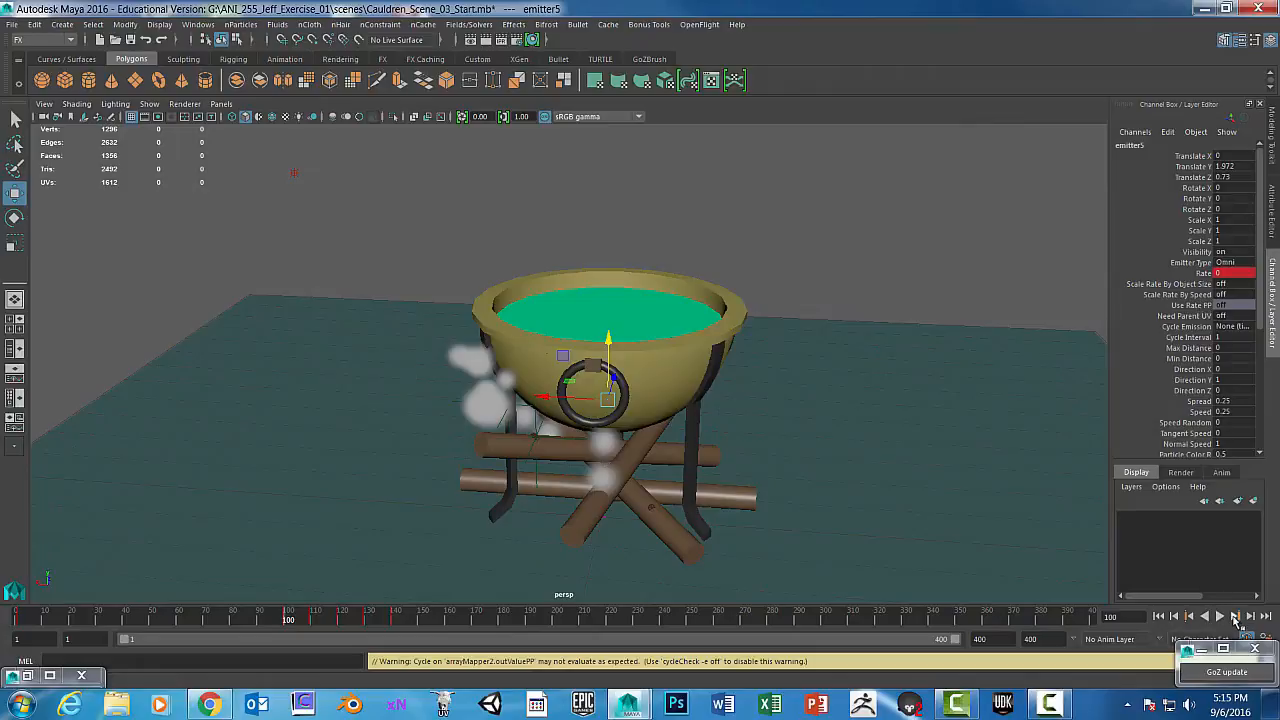
# Set emitter5's Rate to 10 at the frame 110 keyframe and key it
pyautogui.click(1236, 617)
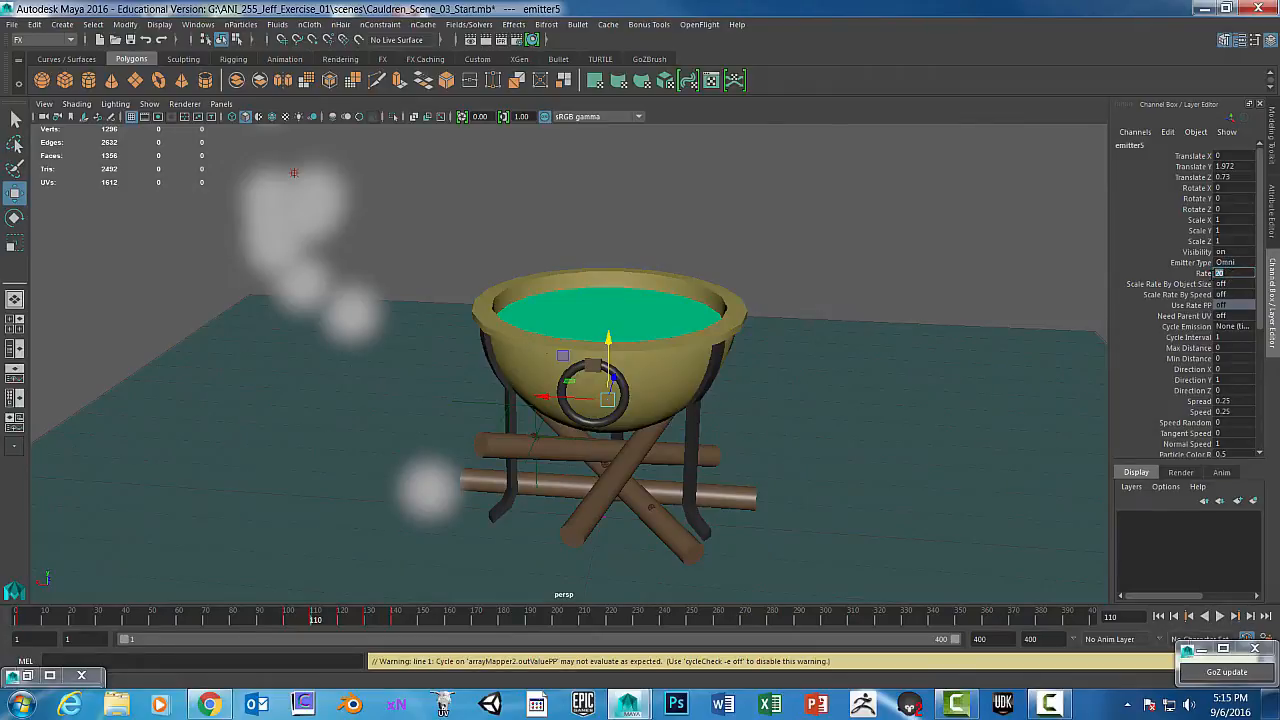
pyautogui.press('Return')
pyautogui.click(1200, 274)
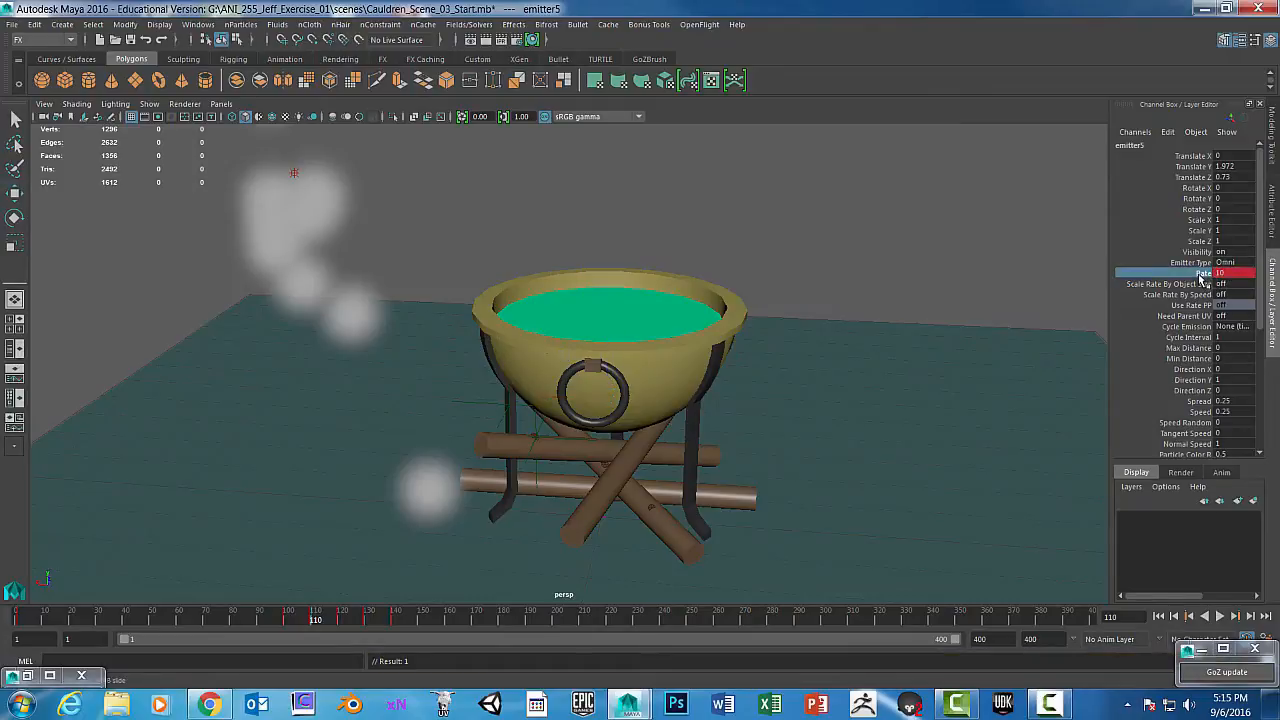
pyautogui.rightClick(1200, 274)
pyautogui.click(1160, 290)
# Go to the keyframe at frame 120, set emitter5's Rate to 15 and key it
pyautogui.click(1236, 617)
pyautogui.doubleClick(1223, 273)
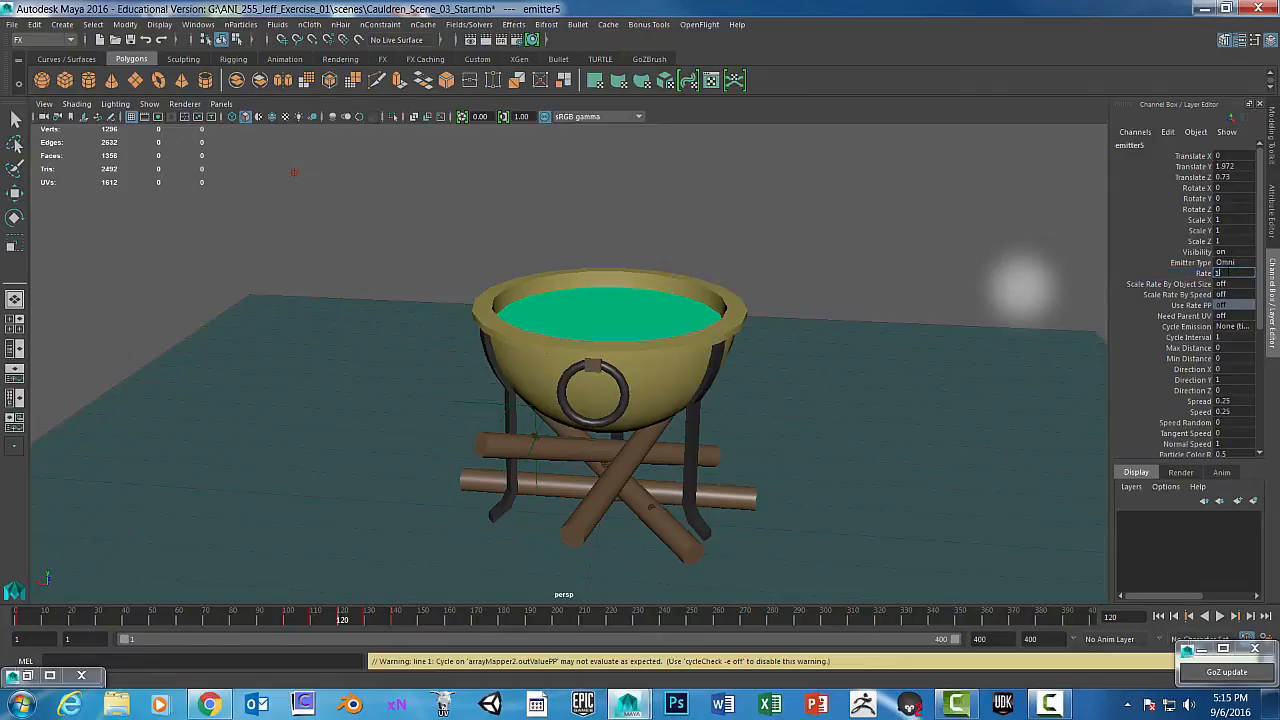
pyautogui.write('15')
pyautogui.press('Return')
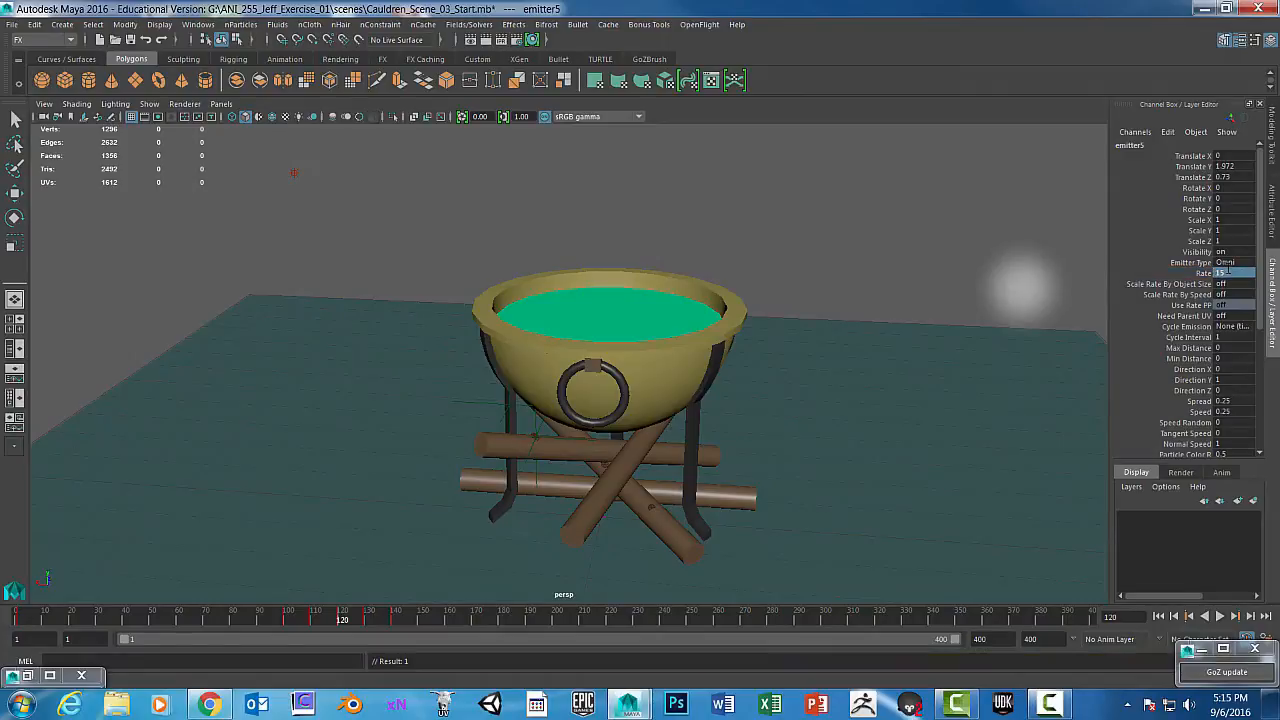
pyautogui.rightClick(1204, 278)
pyautogui.click(1170, 300)
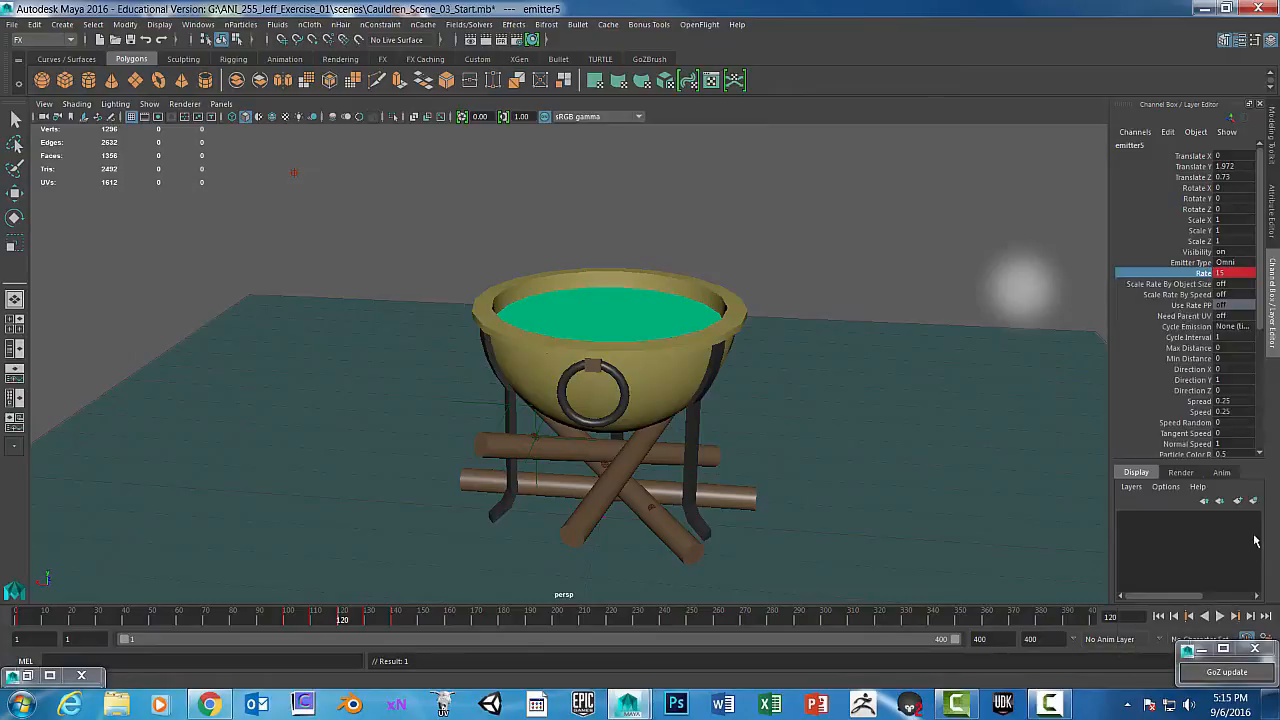
# Go to the keyframe at frame 130, set emitter5's Rate to 20 and key it
pyautogui.click(1247, 617)
pyautogui.click(1245, 285)
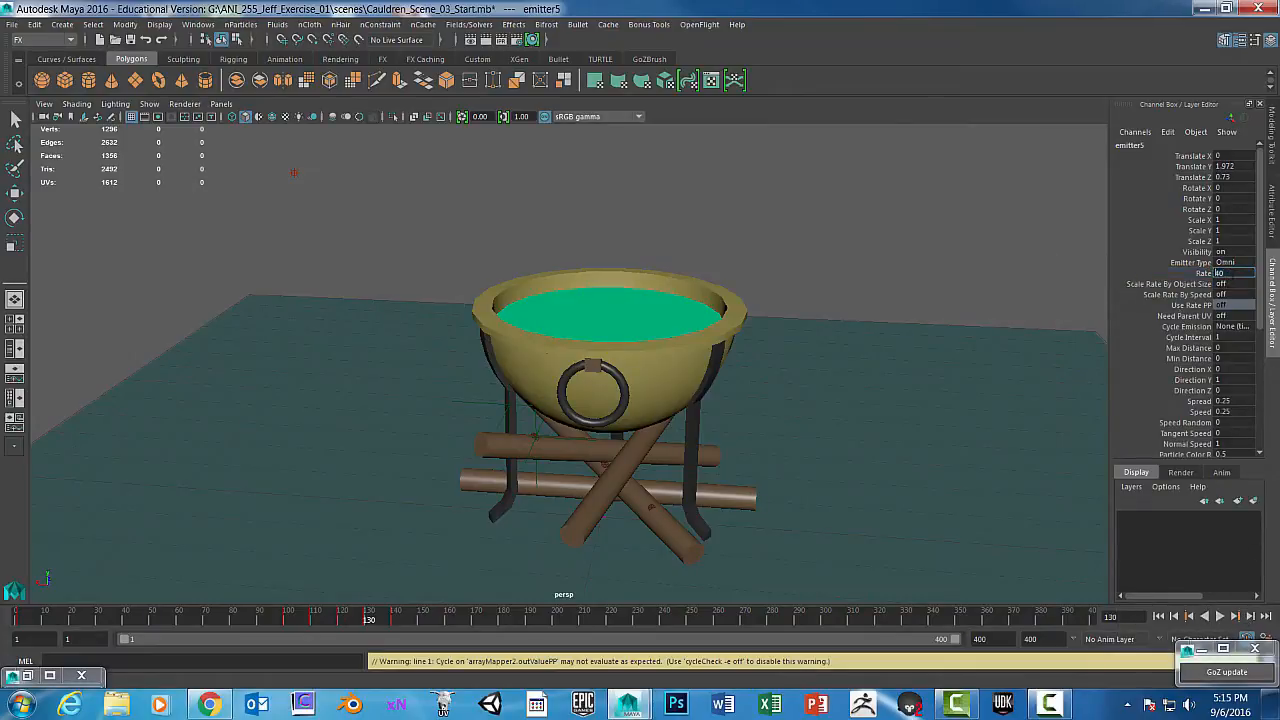
pyautogui.press('Return')
pyautogui.click(1200, 274)
pyautogui.rightClick(1200, 274)
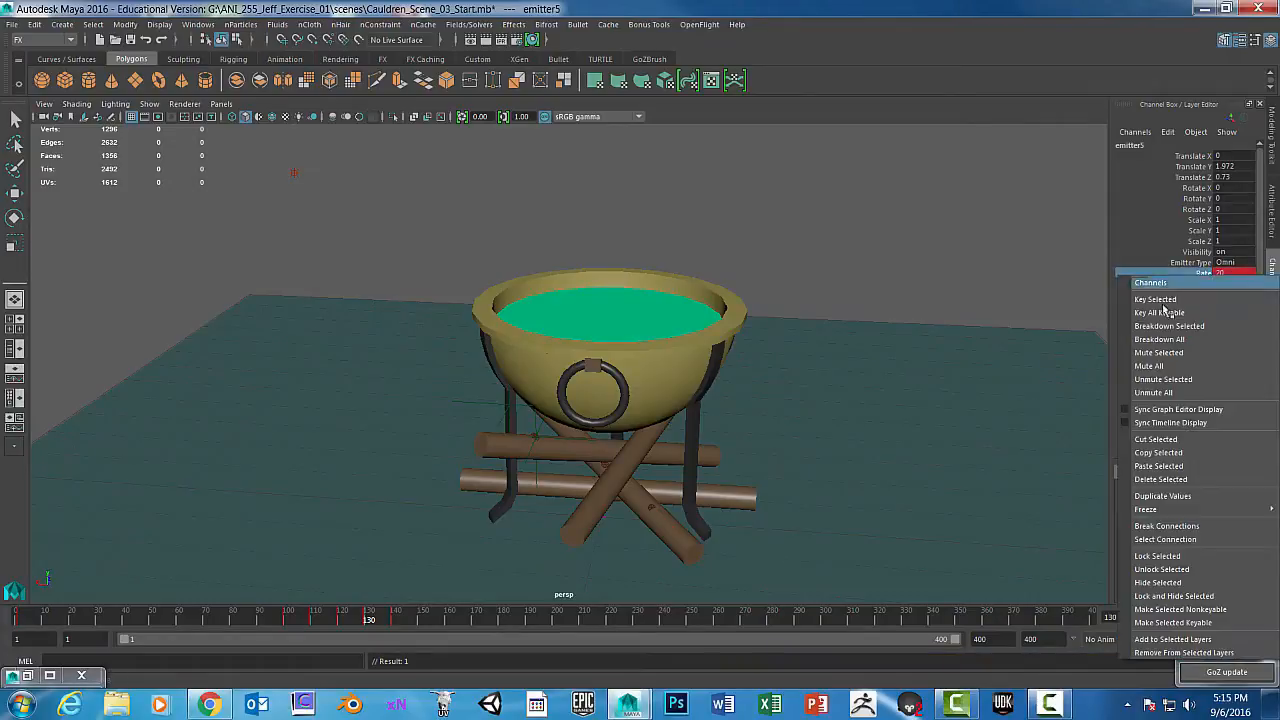
pyautogui.click(1163, 306)
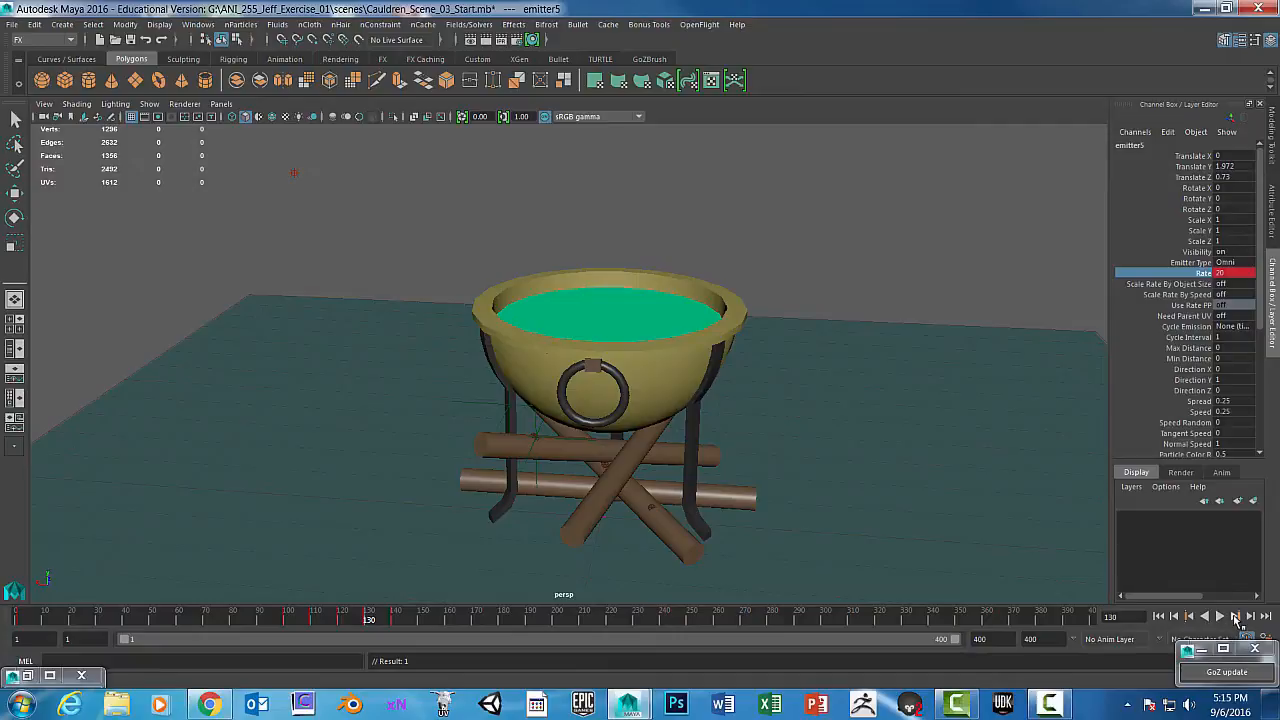
# Go to the keyframe at frame 140, set emitter5's Rate to 25 and key it
pyautogui.click(1235, 617)
pyautogui.doubleClick(1220, 273)
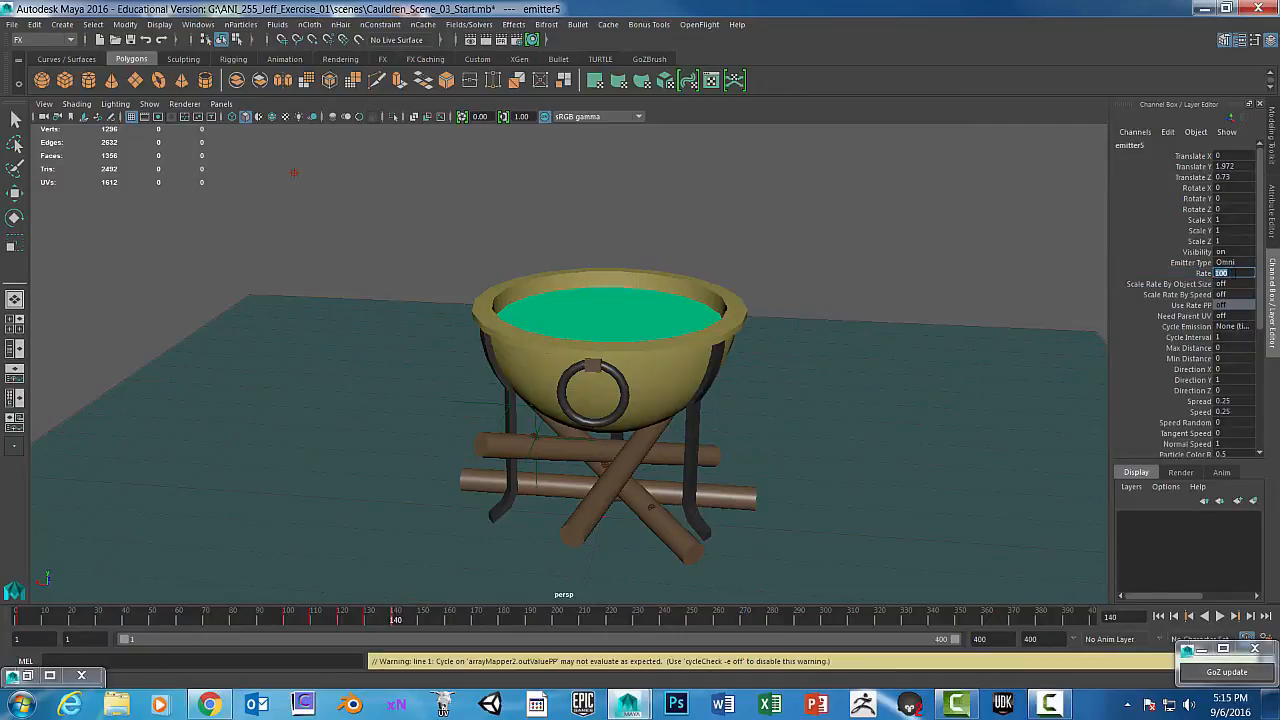
pyautogui.write('25')
pyautogui.press('Return')
pyautogui.click(1222, 272)
pyautogui.rightClick(1220, 273)
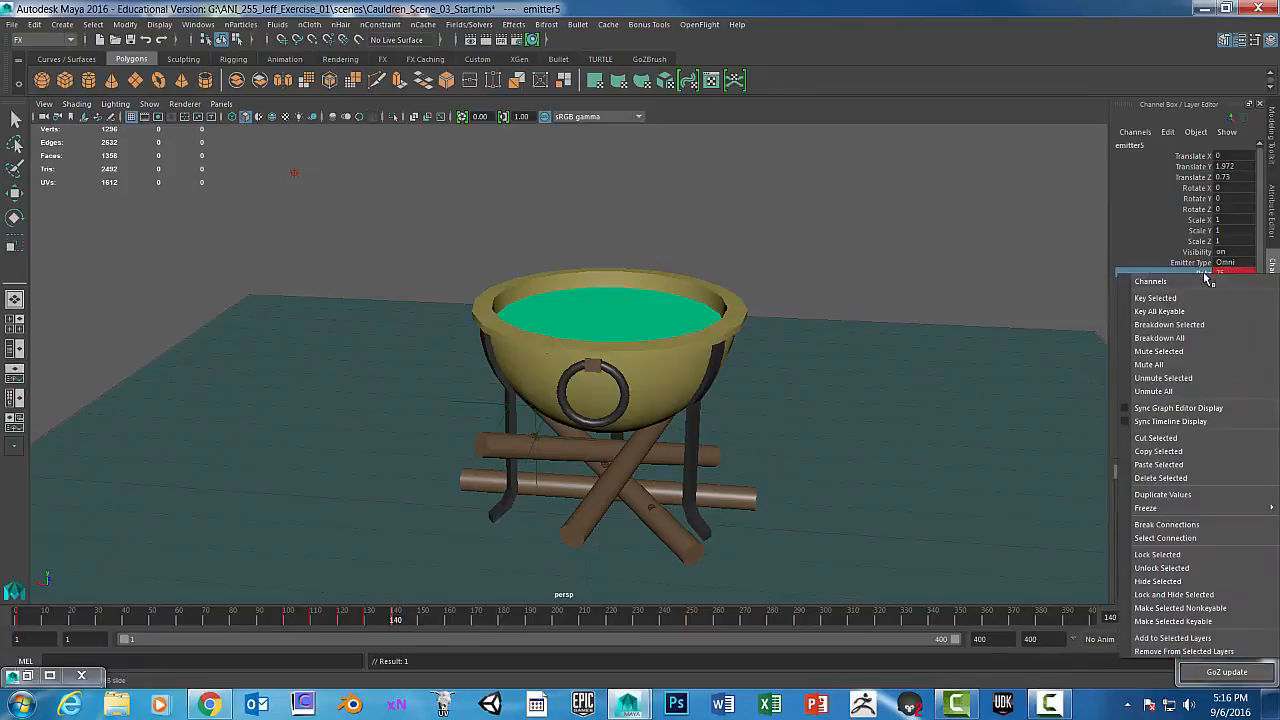
pyautogui.click(1187, 295)
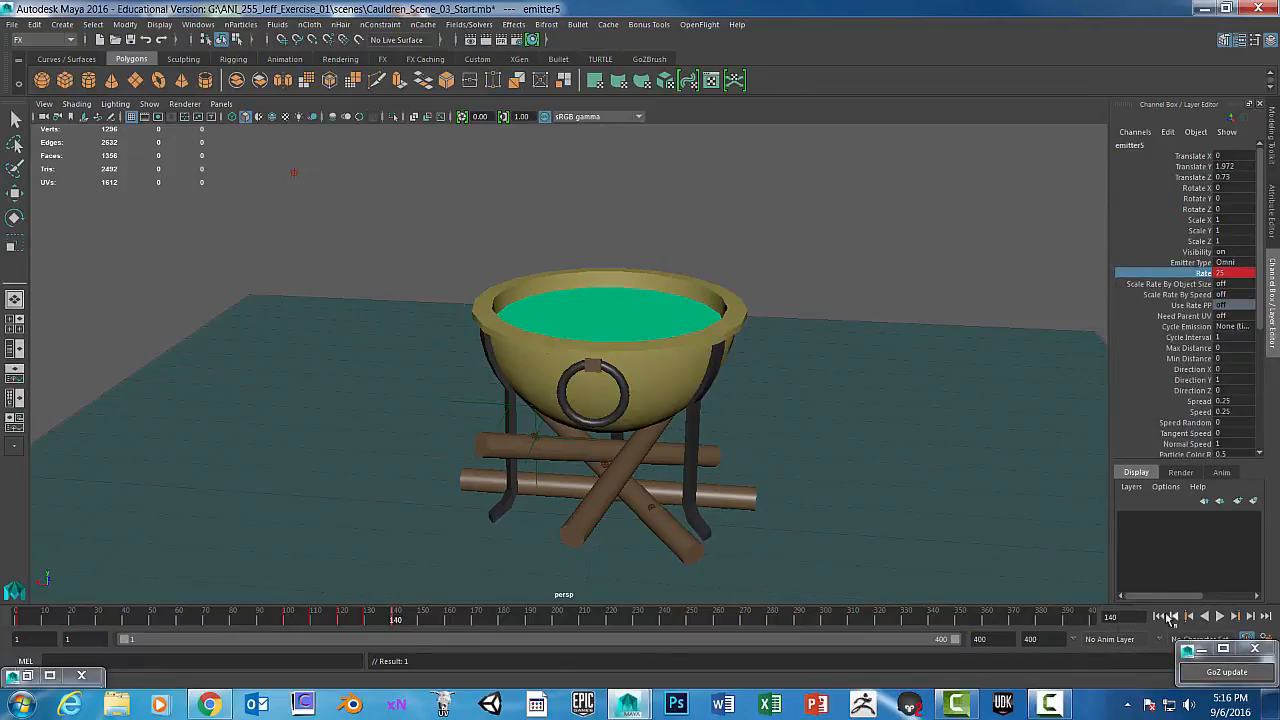
# Replay the simulation from the first frame to check the keyed emission rates, then stop and rewind
pyautogui.click(1166, 617)
pyautogui.click(1220, 617)
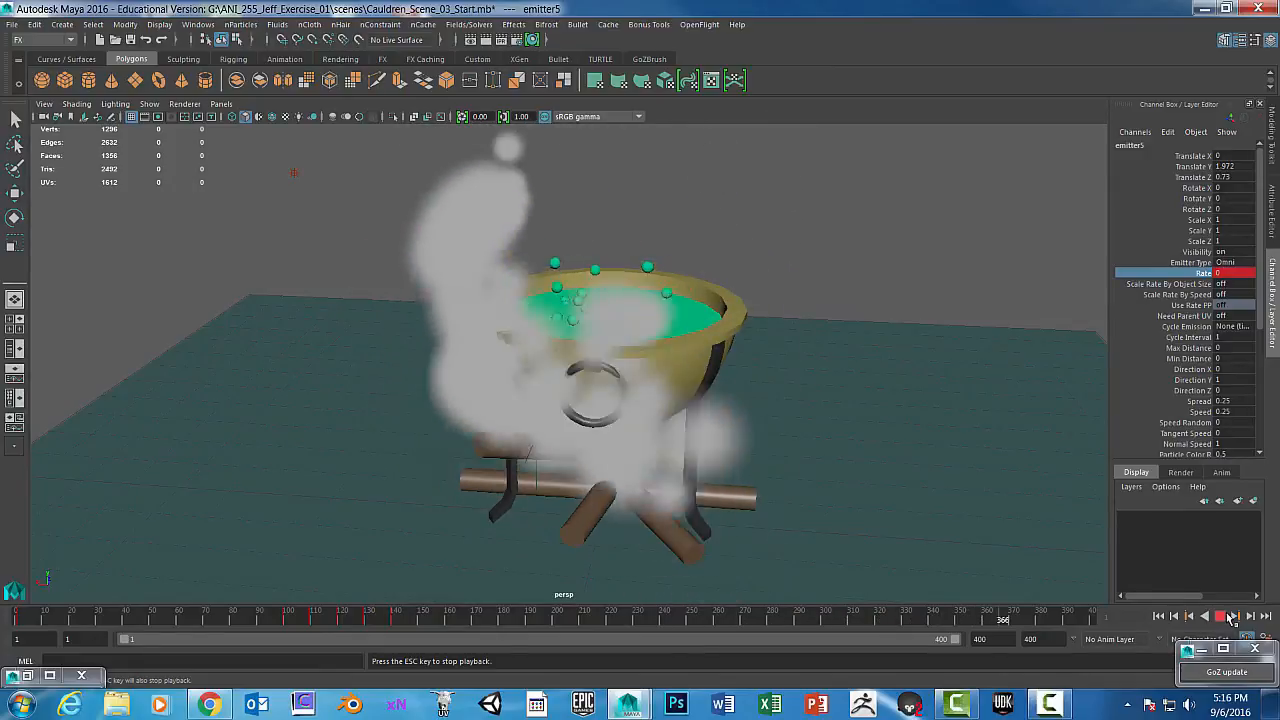
pyautogui.click(1220, 616)
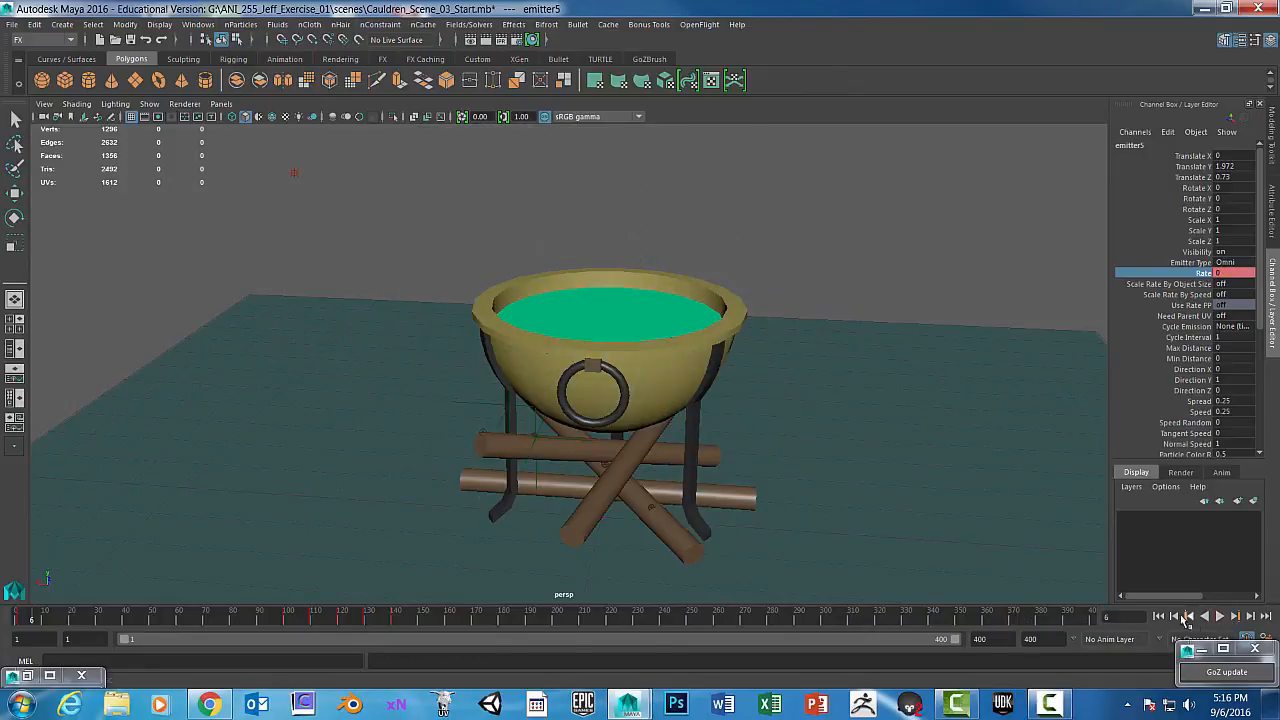
pyautogui.click(1158, 616)
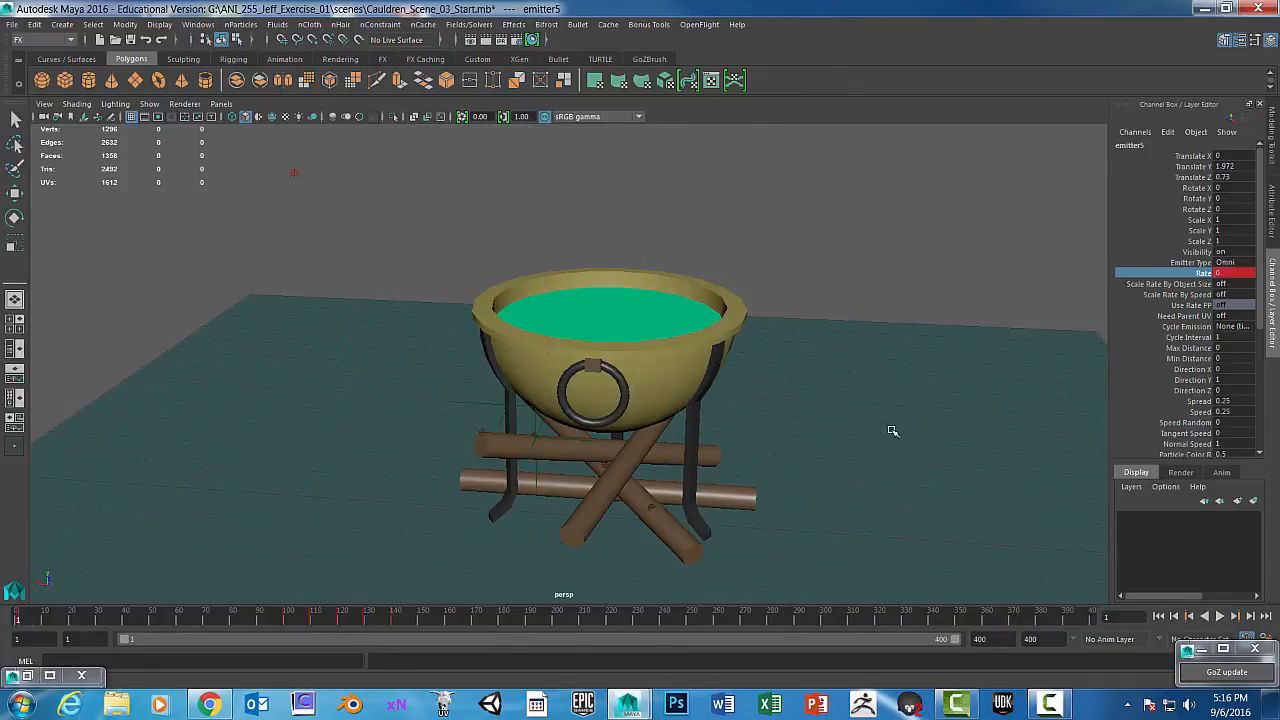